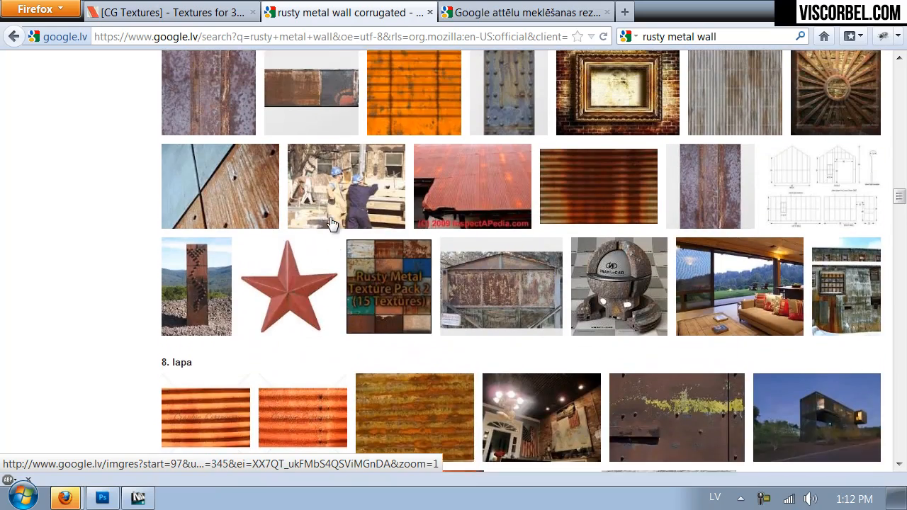
Look through the rusty metal wall image results and view the reference photo of the rusty wall with painted stripes.
{"action": "scroll", "coordinate": [325, 255], "scroll_direction": "up", "scroll_amount": 7}
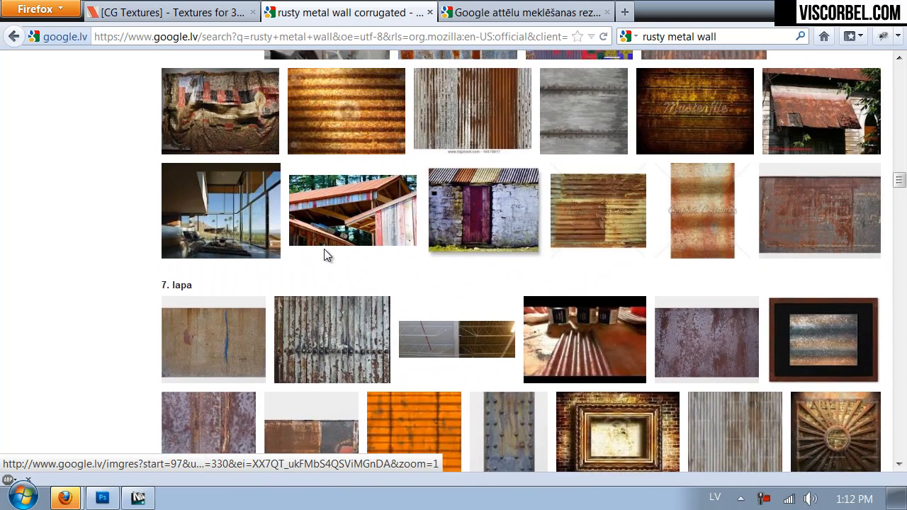
{"action": "scroll", "coordinate": [479, 266], "scroll_direction": "up", "scroll_amount": 10}
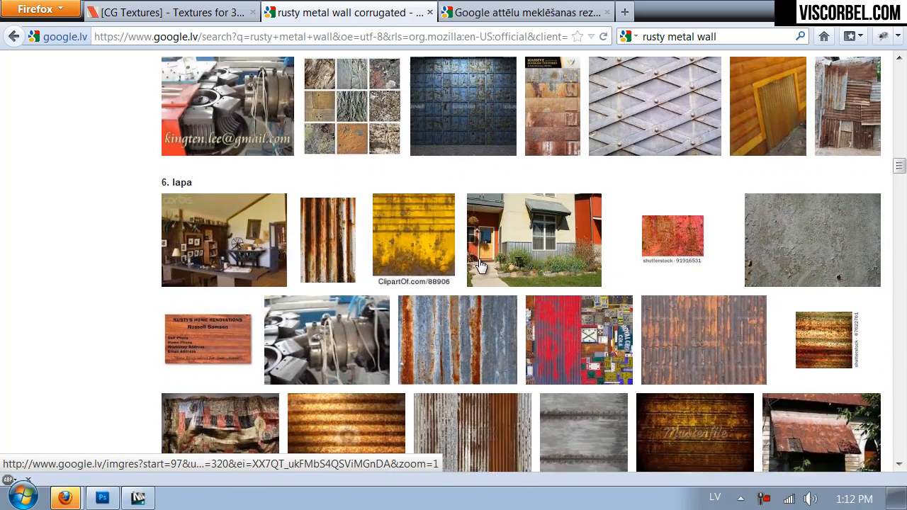
{"action": "scroll", "coordinate": [479, 262], "scroll_direction": "up", "scroll_amount": 8}
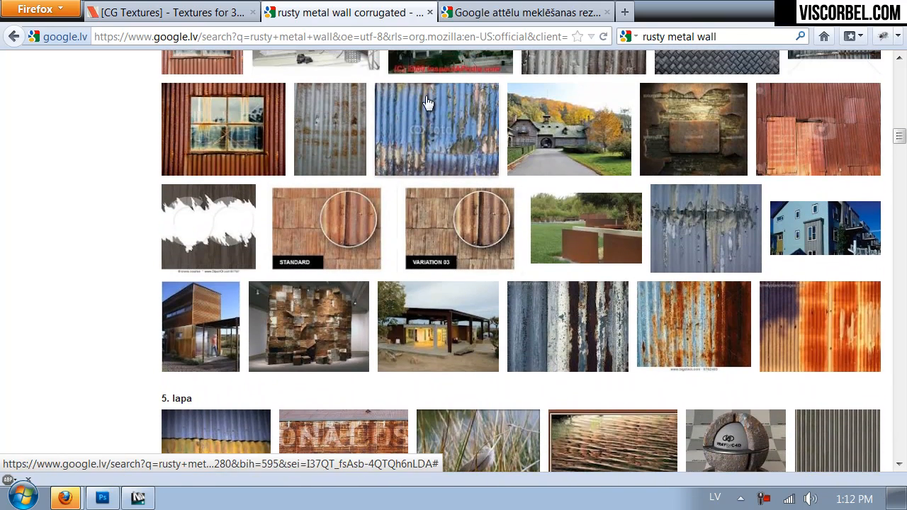
{"action": "left_click", "coordinate": [457, 13]}
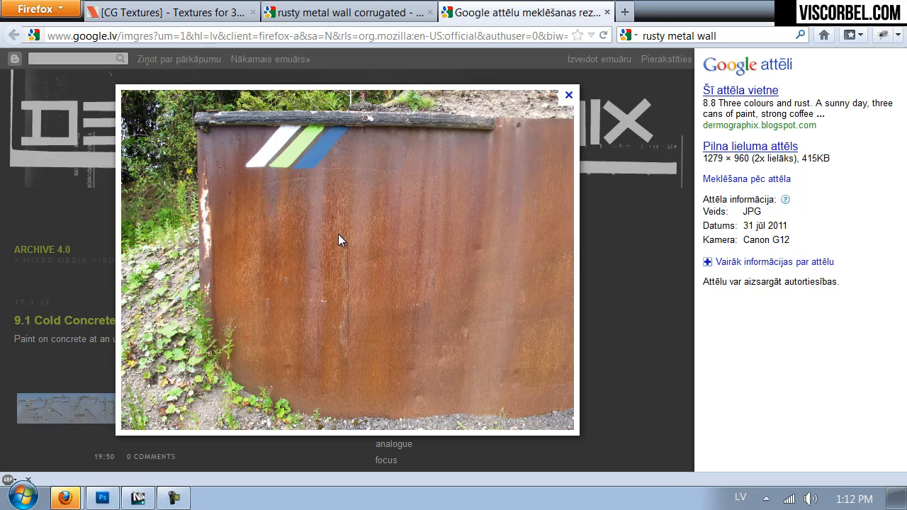
Search the CG Textures site for "rusty" and look through the resulting textures.
{"action": "left_click", "coordinate": [133, 9]}
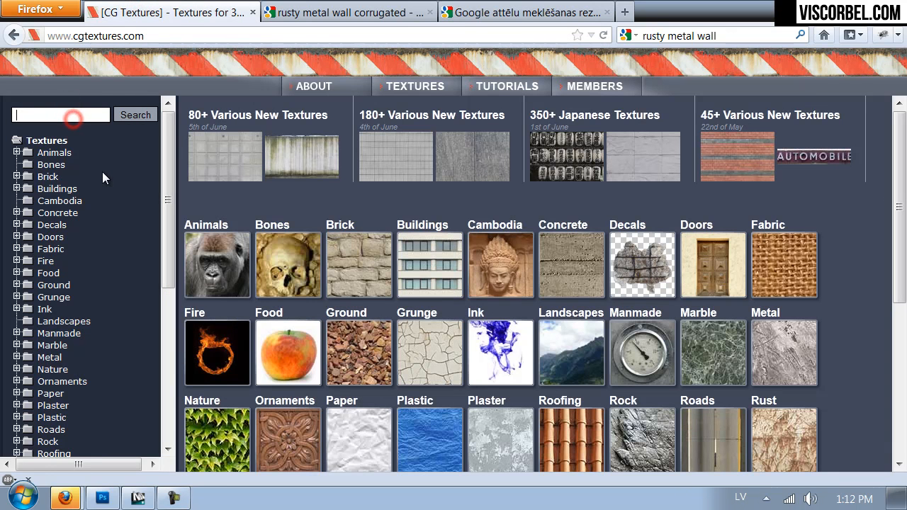
{"action": "type", "text": "rut"}
{"action": "key", "text": "BackSpace"}
{"action": "type", "text": "sty"}
{"action": "key", "text": "Return"}
{"action": "mouse_move", "coordinate": [532, 234]}
{"action": "scroll", "coordinate": [533, 234], "scroll_direction": "down", "scroll_amount": 15}
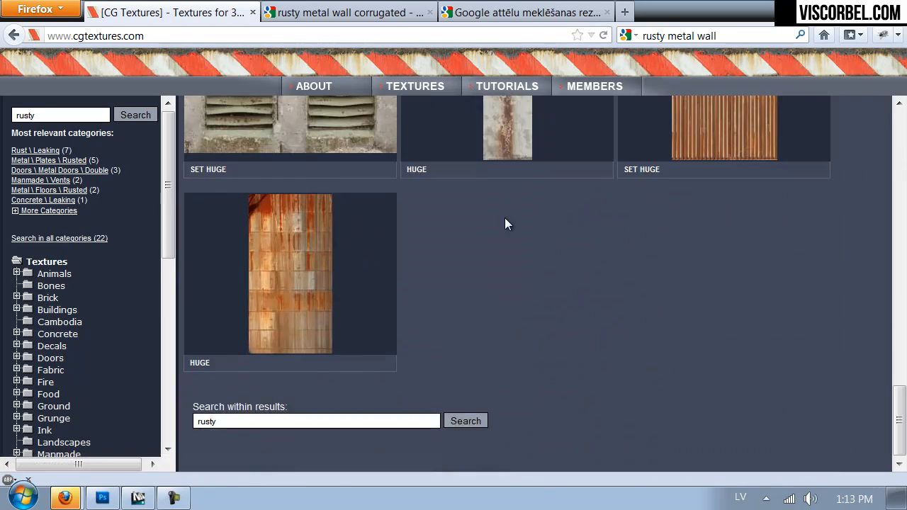
{"action": "scroll", "coordinate": [521, 245], "scroll_direction": "up", "scroll_amount": 15}
{"action": "mouse_move", "coordinate": [513, 273]}
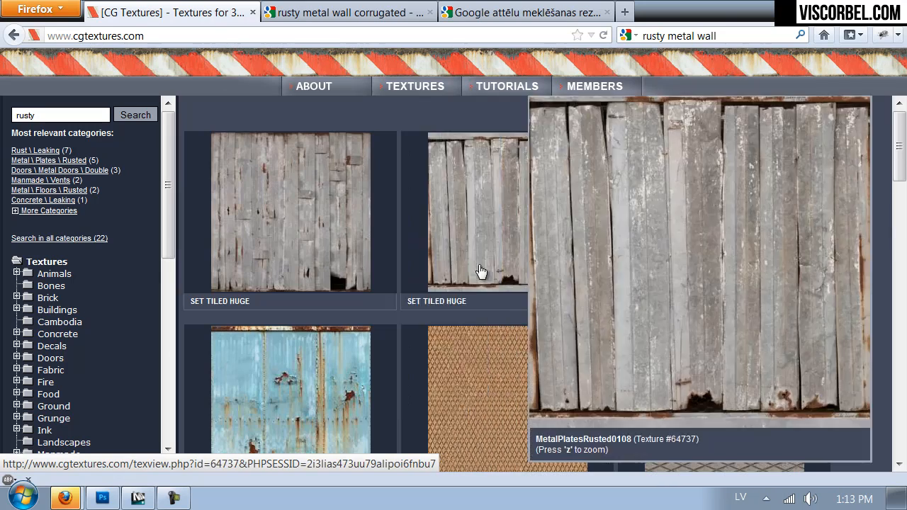
Search the textures for "rust" instead and find the orange plain rust texture Rust0165 on the second results page.
{"action": "double_click", "coordinate": [59, 124]}
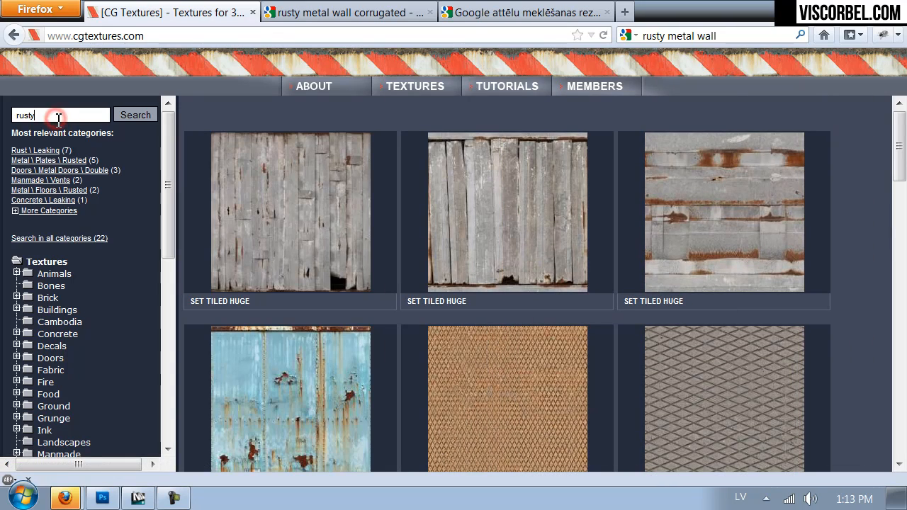
{"action": "key", "text": "Return"}
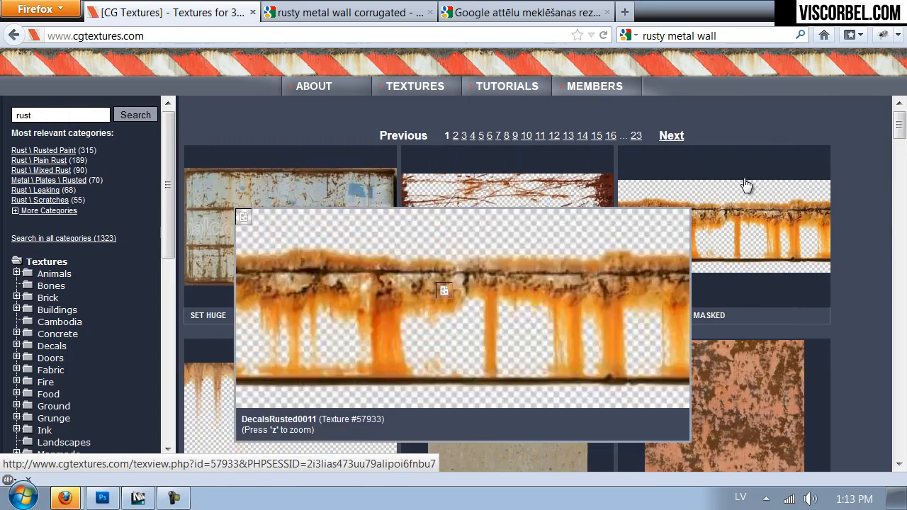
{"action": "left_click_drag", "start_coordinate": [899, 124], "coordinate": [898, 429]}
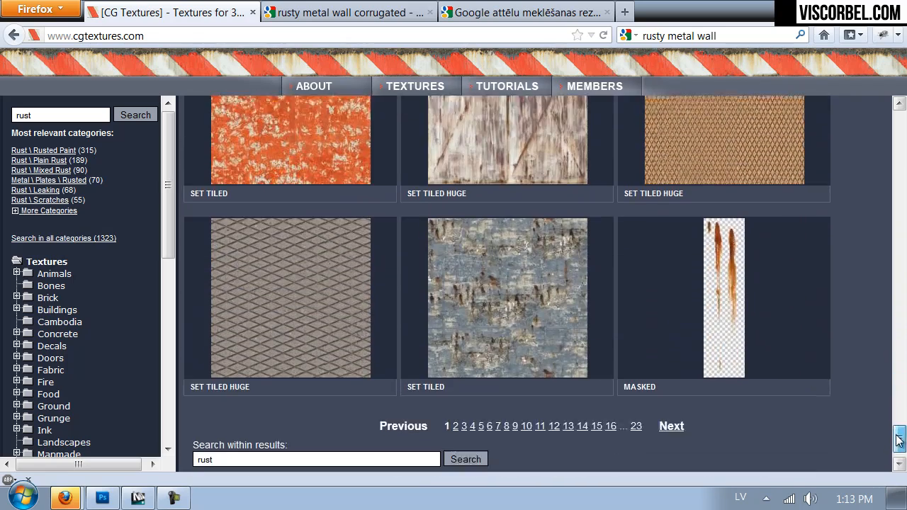
{"action": "left_click", "coordinate": [665, 411]}
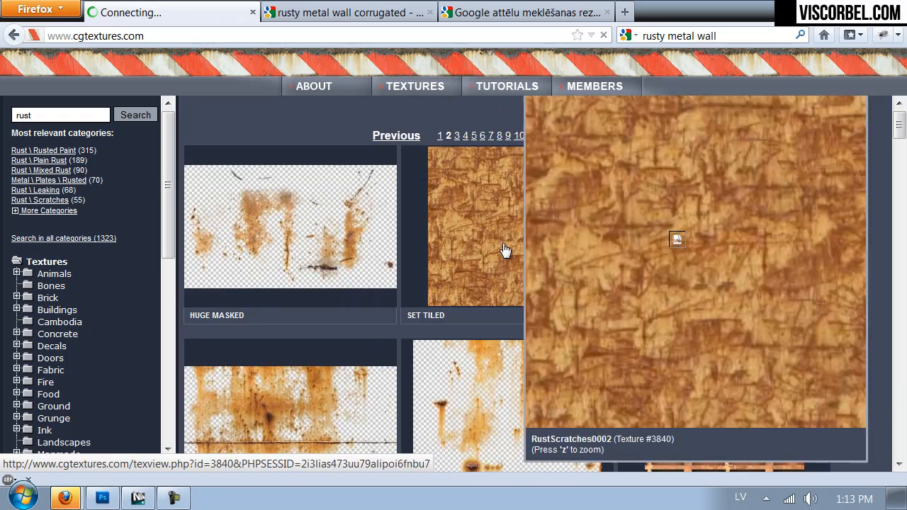
{"action": "left_click_drag", "start_coordinate": [898, 134], "coordinate": [902, 383]}
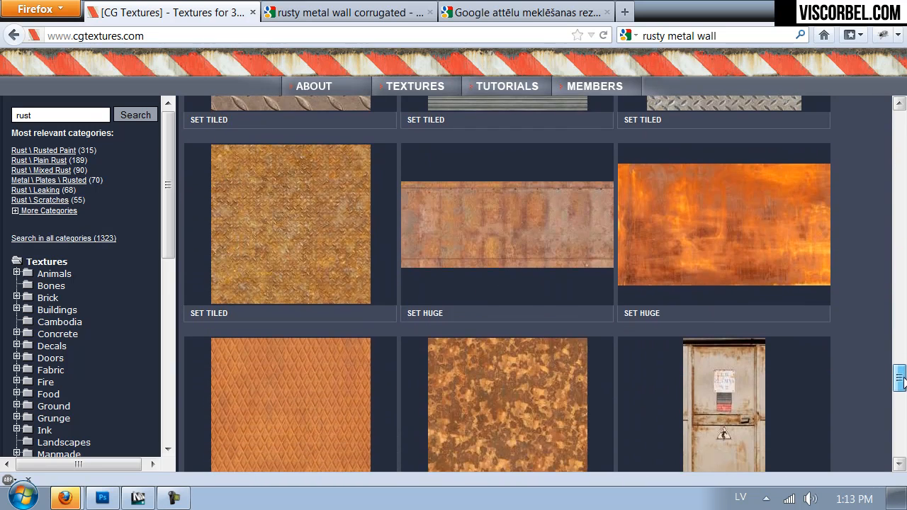
{"action": "mouse_move", "coordinate": [719, 273]}
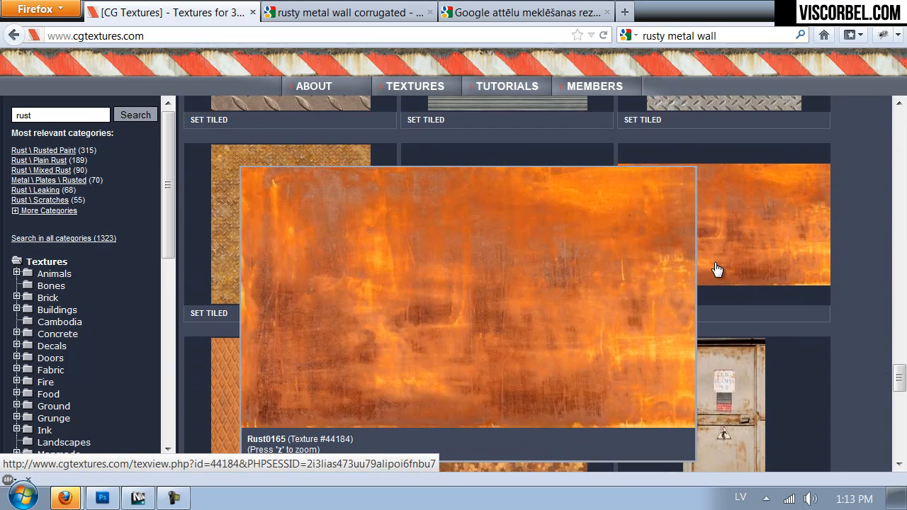
{"action": "scroll", "coordinate": [751, 248], "scroll_direction": "down", "scroll_amount": 6}
{"action": "scroll", "coordinate": [855, 137], "scroll_direction": "up", "scroll_amount": 6}
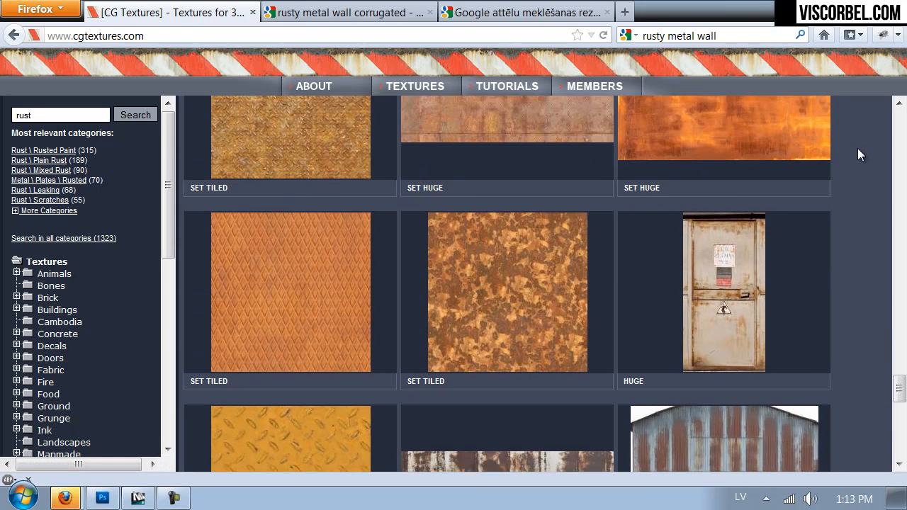
Open the Rust0165 texture page in a new tab and download the Huge 5108x2498 version of Image 2, opening it with Adobe Photoshop CS5.1.
{"action": "middle_click", "coordinate": [734, 227]}
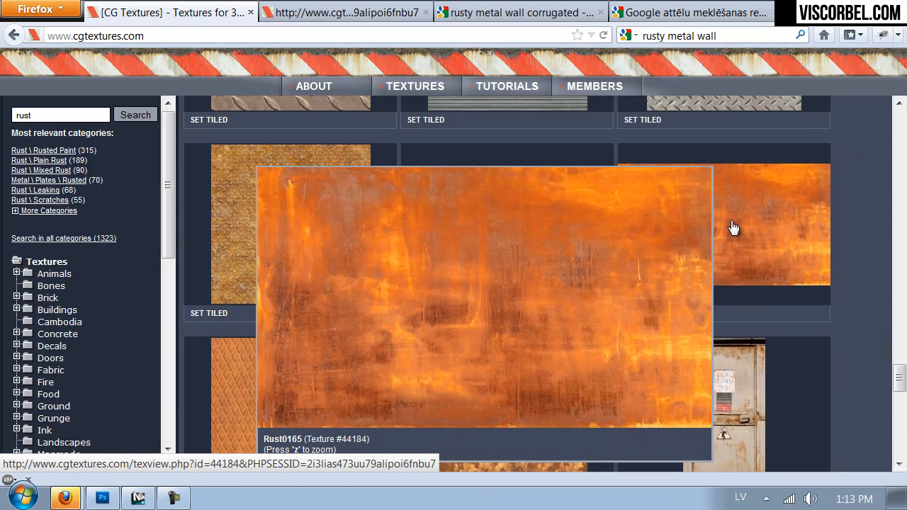
{"action": "left_click", "coordinate": [324, 12]}
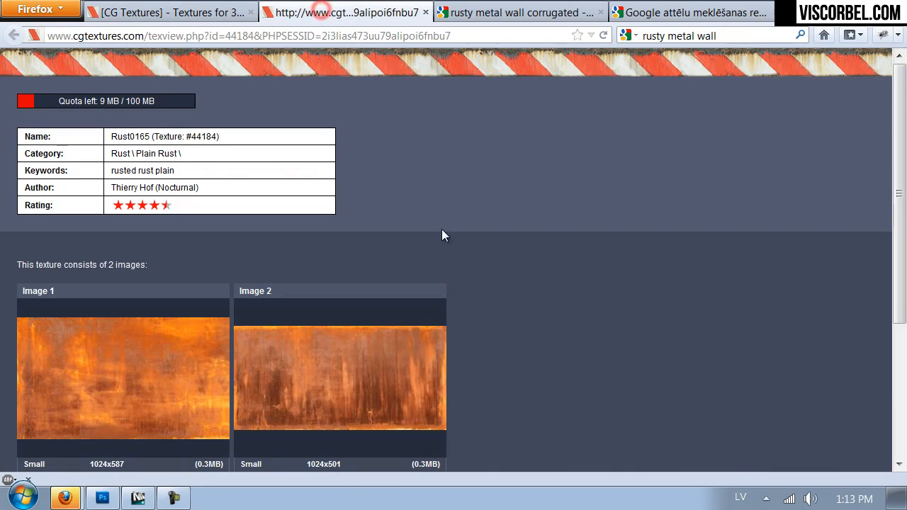
{"action": "scroll", "coordinate": [537, 245], "scroll_direction": "down", "scroll_amount": 3}
{"action": "scroll", "coordinate": [537, 246], "scroll_direction": "down", "scroll_amount": 2}
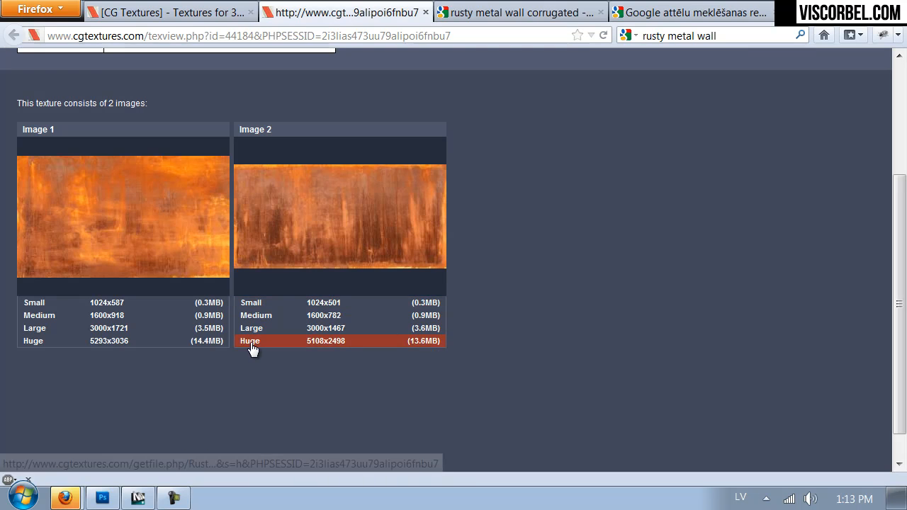
{"action": "left_click", "coordinate": [250, 342]}
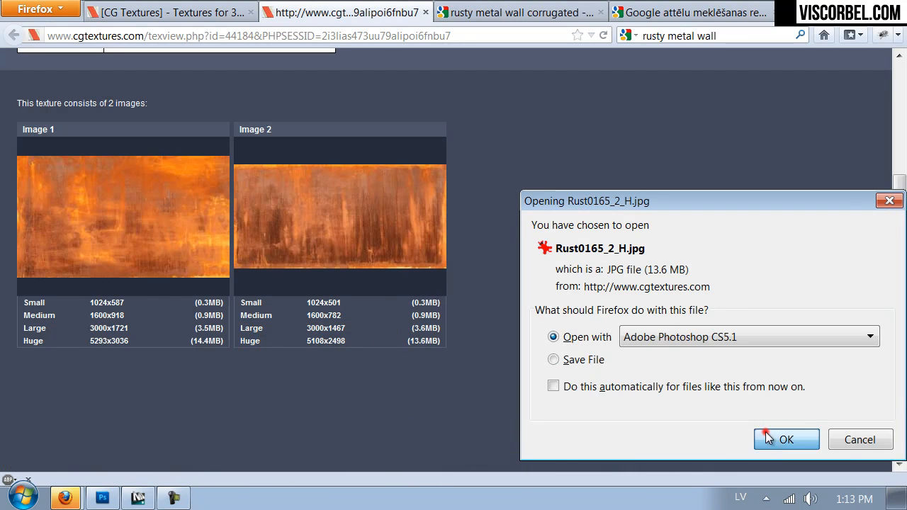
{"action": "left_click", "coordinate": [765, 431]}
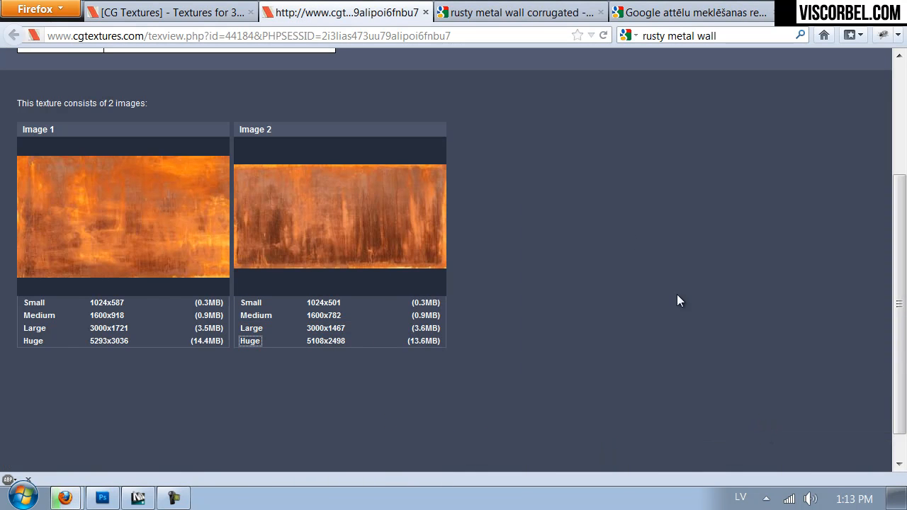
{"action": "left_click", "coordinate": [501, 13]}
{"action": "left_click", "coordinate": [699, 16]}
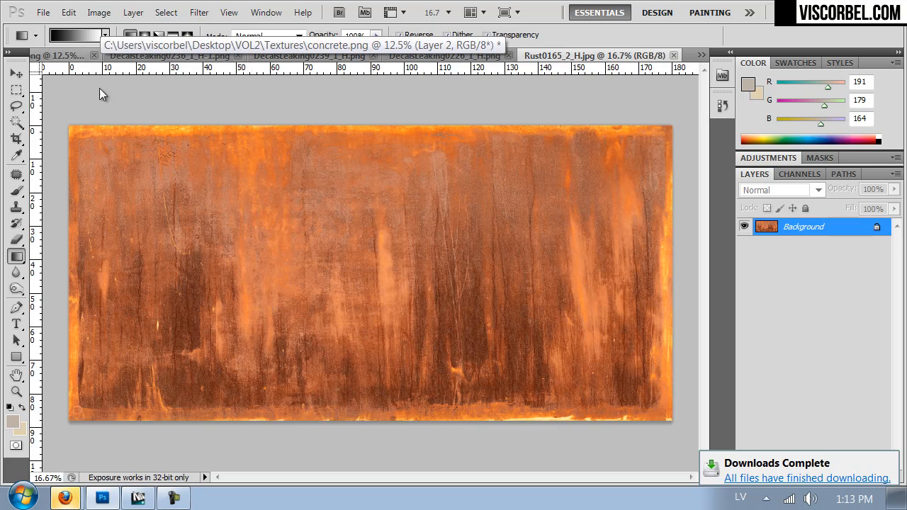
Crop the bright orange border off all sides of the Rust0165_2_H.jpg image.
{"action": "key", "text": "c"}
{"action": "left_click_drag", "start_coordinate": [400, 226], "coordinate": [655, 407]}
{"action": "key", "text": "Return"}
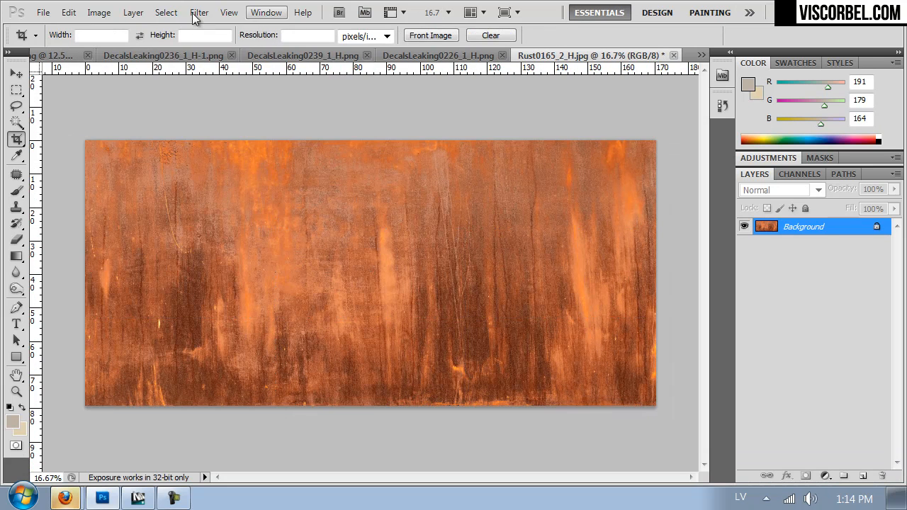
Flip the canvas vertically so the dark rust streaks run down from the upper edge.
{"action": "left_click", "coordinate": [99, 12]}
{"action": "mouse_move", "coordinate": [229, 177]}
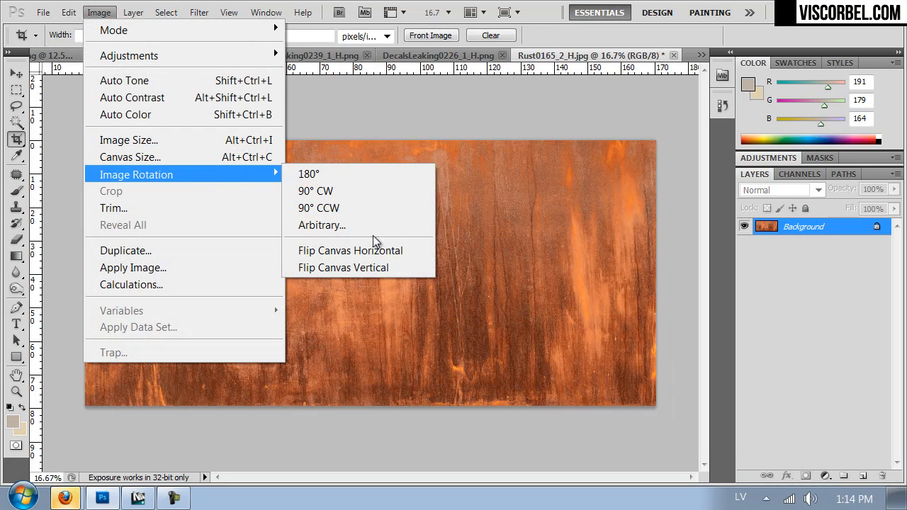
{"action": "left_click", "coordinate": [380, 266]}
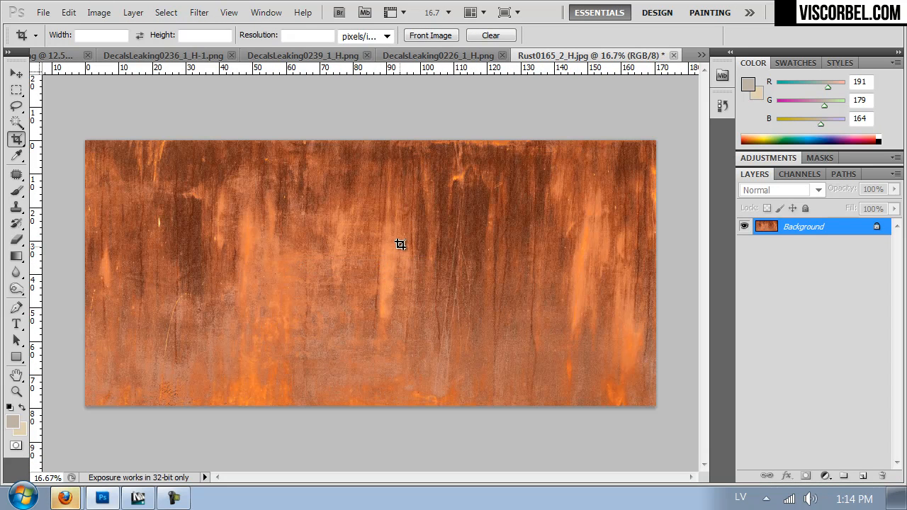
Select the whole image and transform it by pulling its lower-right corner outward, with a horizontal skew of about 3.36°.
{"action": "key", "text": "ctrl+a"}
{"action": "left_click", "coordinate": [68, 12]}
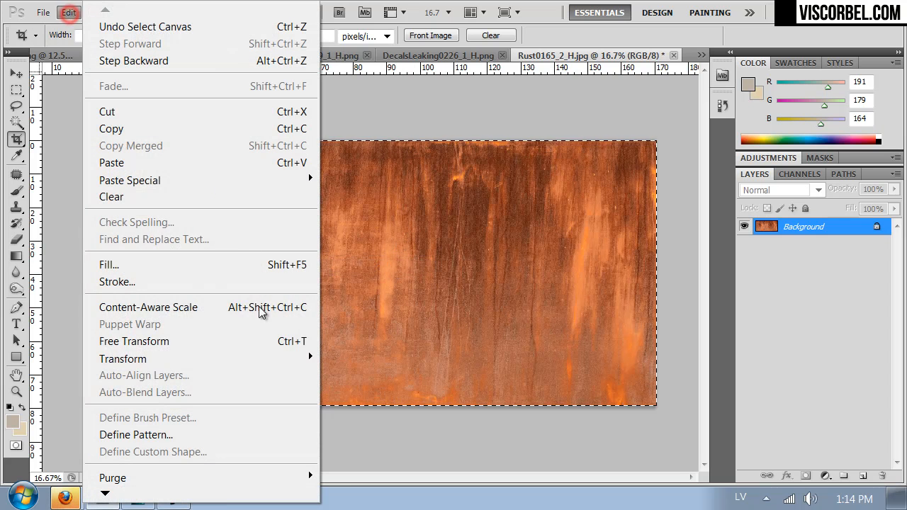
{"action": "mouse_move", "coordinate": [280, 360]}
{"action": "left_click", "coordinate": [384, 221]}
{"action": "left_click_drag", "start_coordinate": [657, 406], "coordinate": [674, 412]}
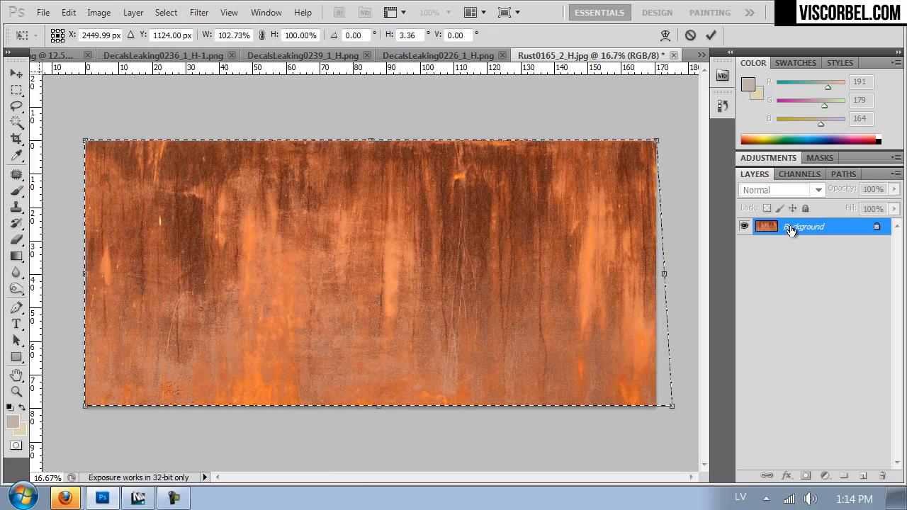
{"action": "key", "text": "Return"}
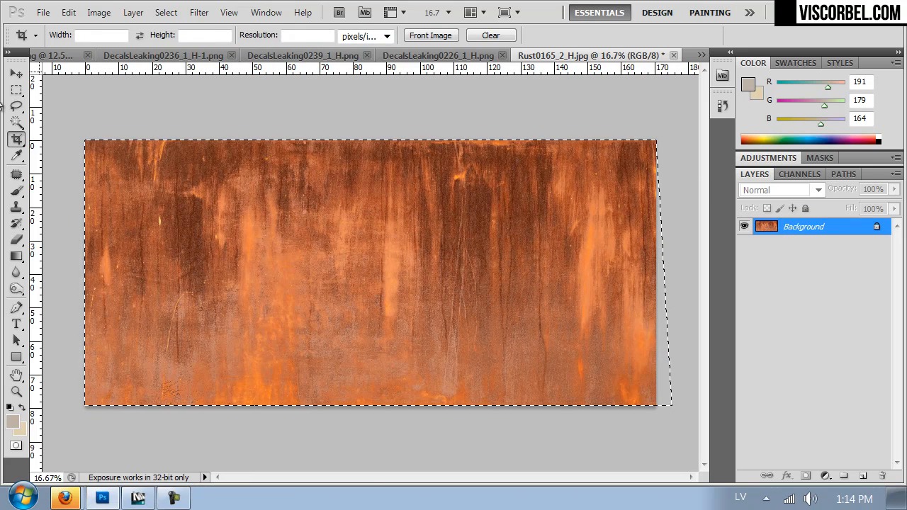
Reselect the whole canvas and apply the Offset filter with +7887 pixels horizontal, 0 vertical and Wrap Around.
{"action": "left_click", "coordinate": [16, 90]}
{"action": "left_click", "coordinate": [92, 93]}
{"action": "key", "text": "ctrl+a"}
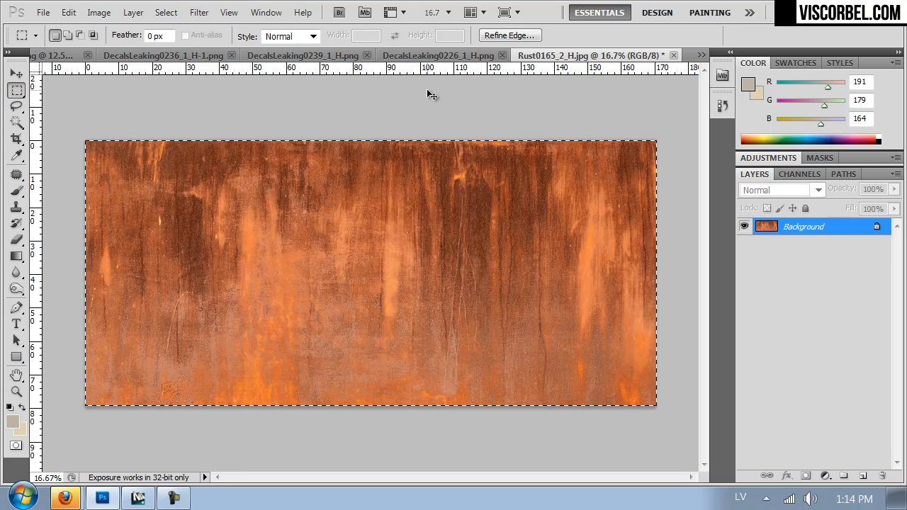
{"action": "left_click", "coordinate": [200, 12]}
{"action": "mouse_move", "coordinate": [306, 361]}
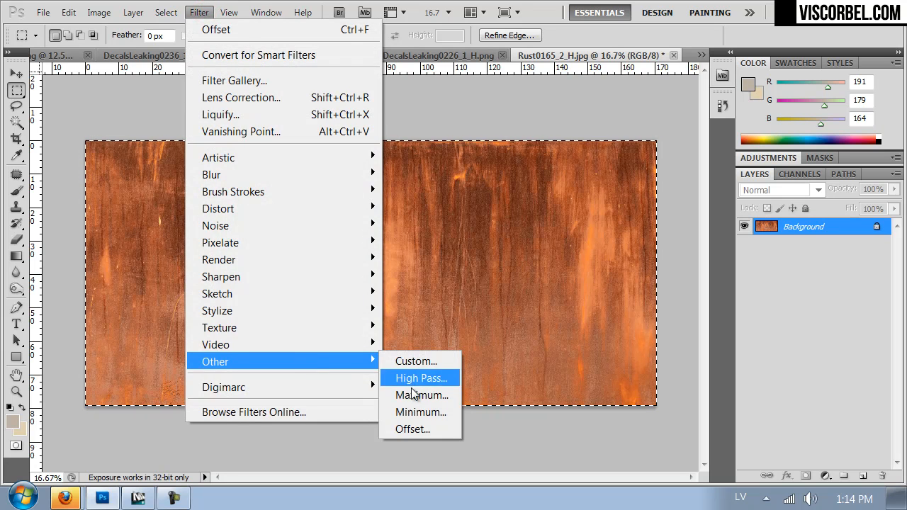
{"action": "left_click", "coordinate": [421, 431]}
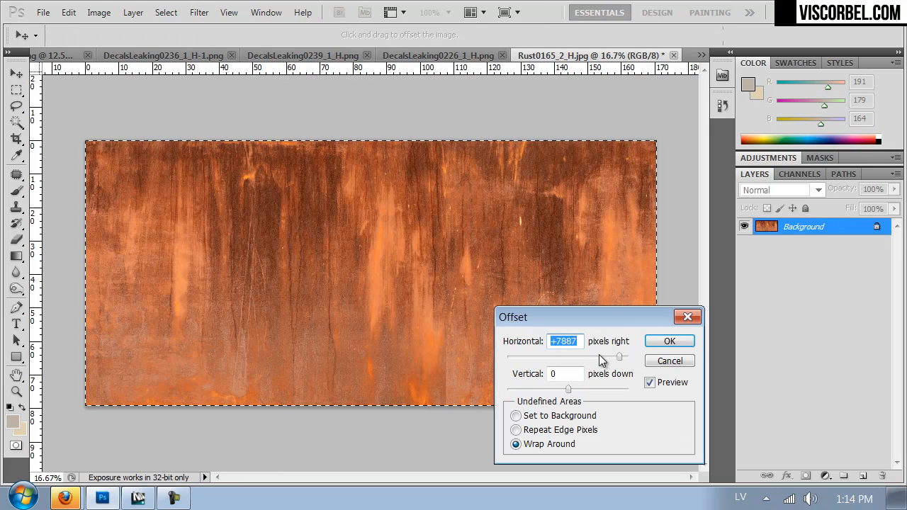
{"action": "left_click", "coordinate": [659, 338]}
Clone nearby rust over the vertical seam near the middle with the Clone Stamp tool, and clear the selection.
{"action": "key", "text": "s"}
{"action": "left_click", "coordinate": [341, 381], "text": "alt"}
{"action": "mouse_move", "coordinate": [438, 381]}
{"action": "left_mouse_down"}
{"action": "mouse_move", "coordinate": [449, 324]}
{"action": "mouse_move", "coordinate": [445, 124]}
{"action": "left_mouse_up"}
{"action": "left_click", "coordinate": [496, 241], "text": "alt"}
{"action": "left_click", "coordinate": [446, 149]}
{"action": "left_click", "coordinate": [557, 152], "text": "alt"}
{"action": "left_click", "coordinate": [432, 150]}
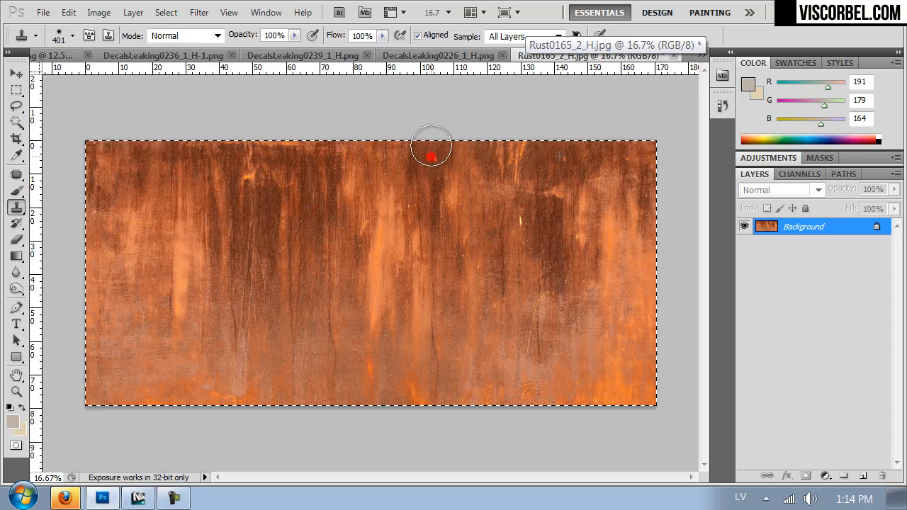
{"action": "left_click", "coordinate": [484, 374], "text": "alt"}
{"action": "left_click_drag", "start_coordinate": [433, 390], "coordinate": [437, 276]}
{"action": "key", "text": "ctrl+d"}
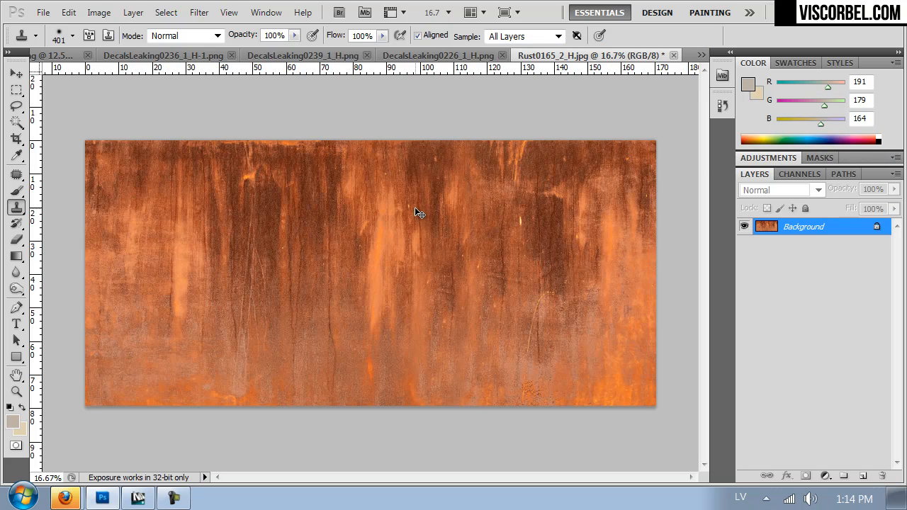
Darken the rust with Hue/Saturation, setting the saturation to +3 and the lightness to -12.
{"action": "key", "text": "ctrl+u"}
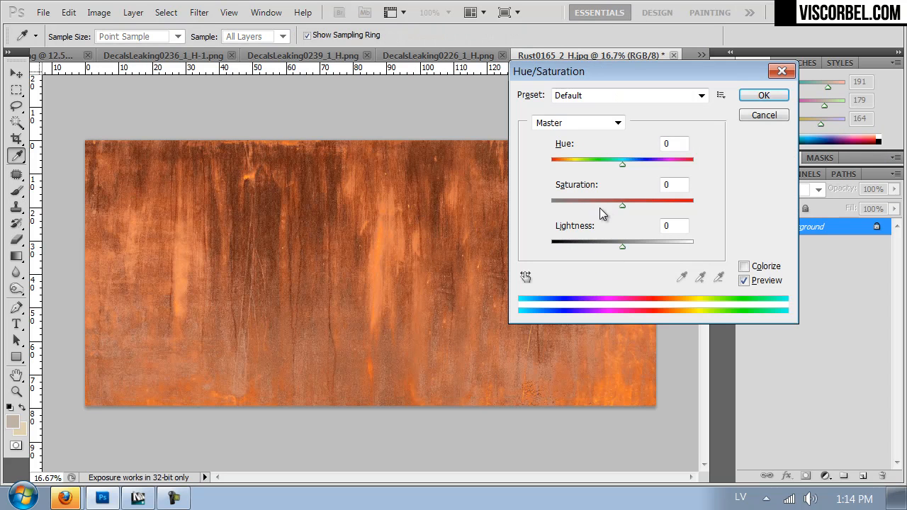
{"action": "left_click_drag", "start_coordinate": [620, 248], "coordinate": [613, 245]}
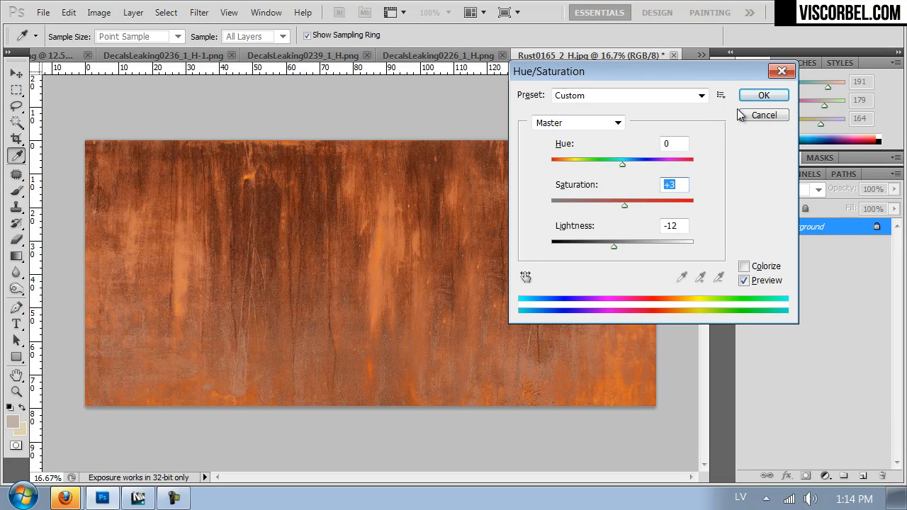
{"action": "left_click", "coordinate": [756, 99]}
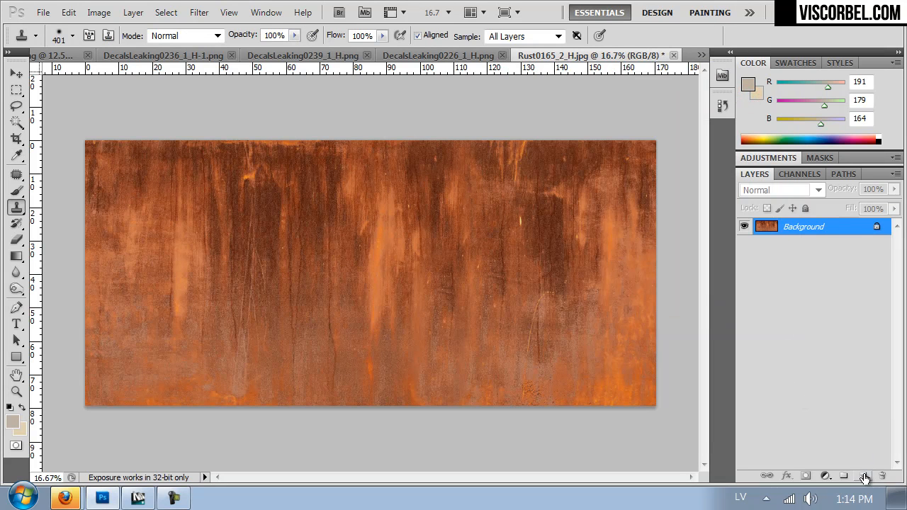
Add a new layer and fill it with a dark rust brown (RGB 117, 55, 33) sampled from the upper part of the image.
{"action": "left_click", "coordinate": [863, 477]}
{"action": "left_click_drag", "start_coordinate": [16, 256], "coordinate": [63, 270]}
{"action": "left_click", "coordinate": [240, 152], "text": "alt"}
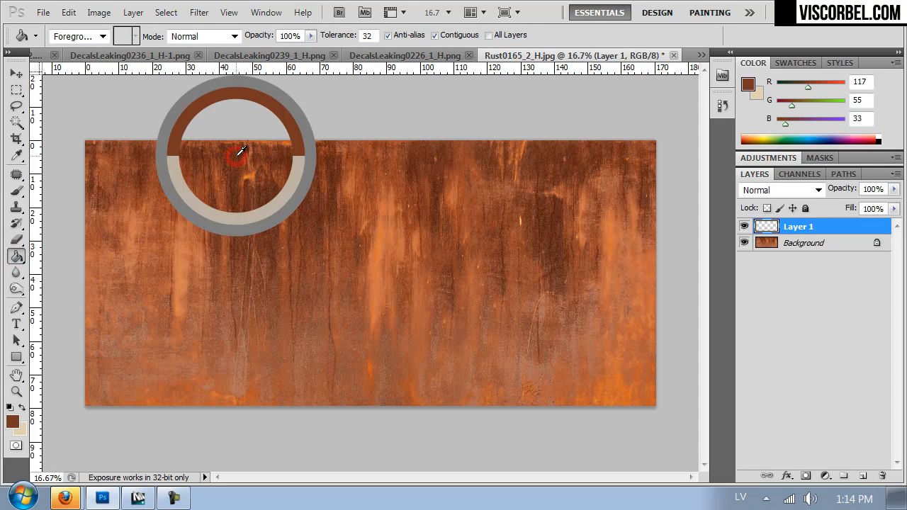
{"action": "left_click", "coordinate": [316, 170]}
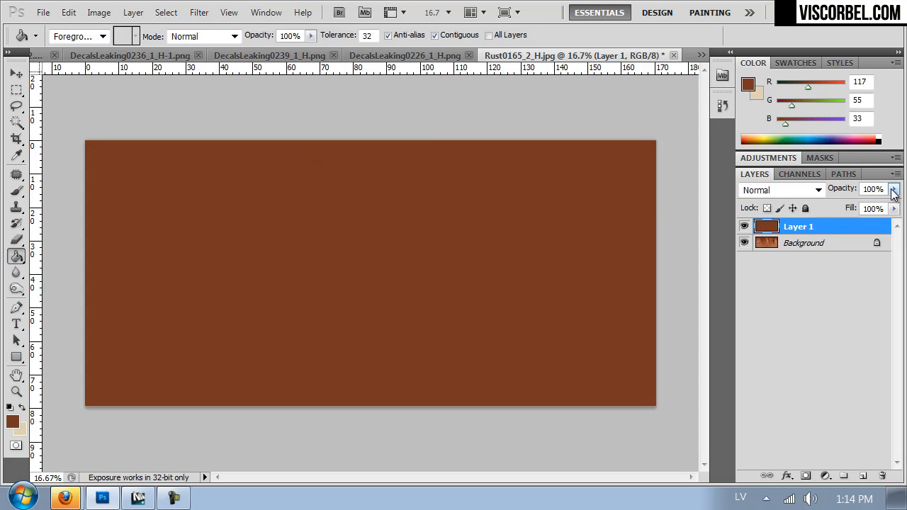
Try successive blend modes on the brown fill layer, from Multiply through the light modes, ending on Hard Light.
{"action": "left_click", "coordinate": [803, 192]}
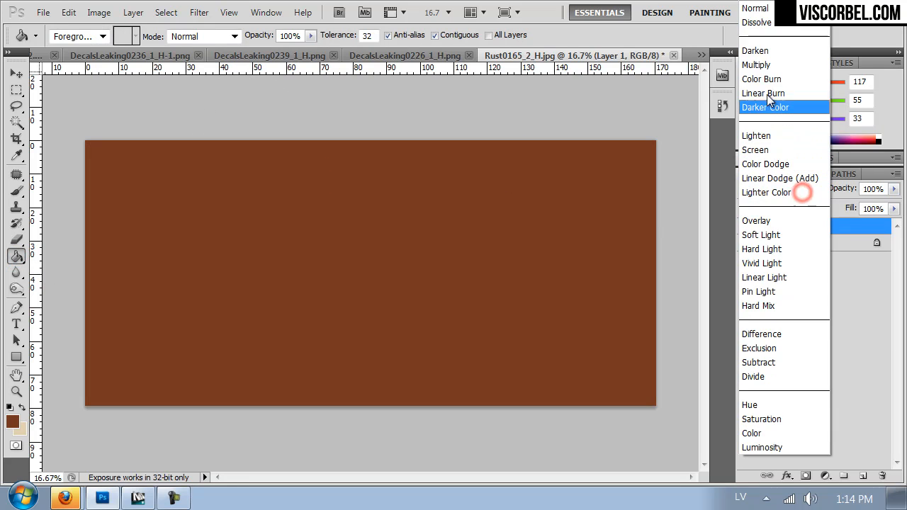
{"action": "left_click", "coordinate": [765, 63]}
{"action": "key", "text": "Down"}
{"action": "key", "text": "Up"}
{"action": "key", "text": "Down"}
{"action": "key", "text": "Down"}
{"action": "key", "text": "Down"}
{"action": "key", "text": "Down"}
{"action": "key", "text": "Down"}
{"action": "key", "text": "Down"}
{"action": "key", "text": "Down"}
{"action": "key", "text": "Down"}
{"action": "key", "text": "Down"}
{"action": "key", "text": "Down"}
{"action": "key", "text": "Down"}
{"action": "key", "text": "Down"}
{"action": "key", "text": "Down"}
{"action": "key", "text": "Down"}
{"action": "key", "text": "Down"}
{"action": "key", "text": "Up"}
{"action": "key", "text": "Up"}
{"action": "key", "text": "Up"}
{"action": "key", "text": "Up"}
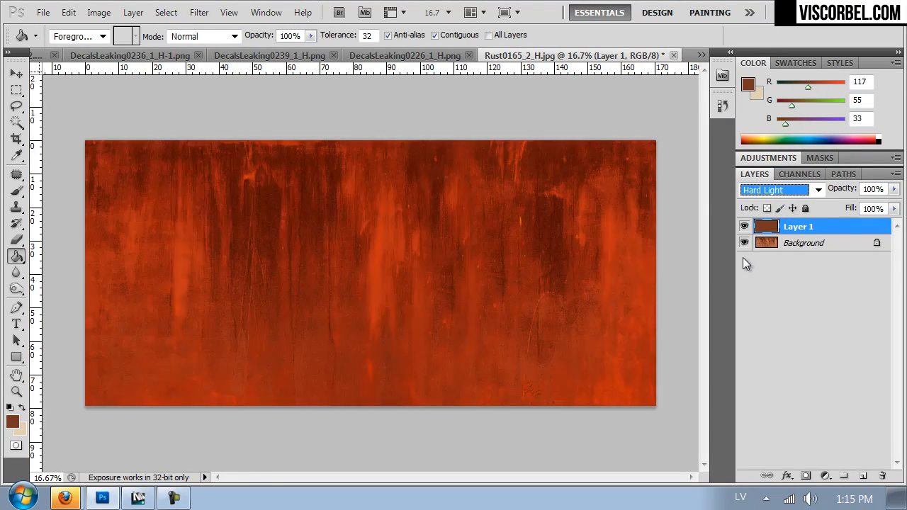
Set the brown layer's blend mode to Multiply and compare the image with the layer hidden and shown.
{"action": "left_click", "coordinate": [772, 189]}
{"action": "left_click", "coordinate": [779, 62]}
{"action": "key", "text": "Down"}
{"action": "key", "text": "Up"}
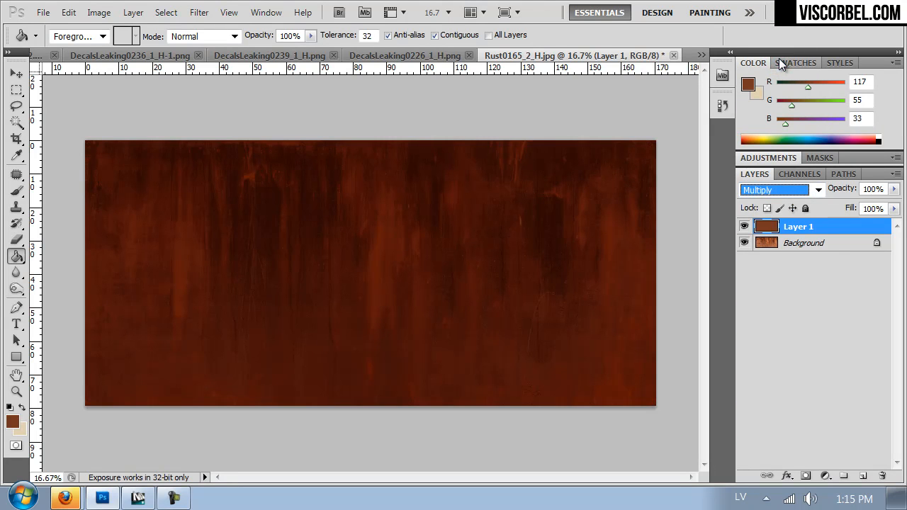
{"action": "left_click", "coordinate": [744, 226]}
{"action": "left_click", "coordinate": [744, 226]}
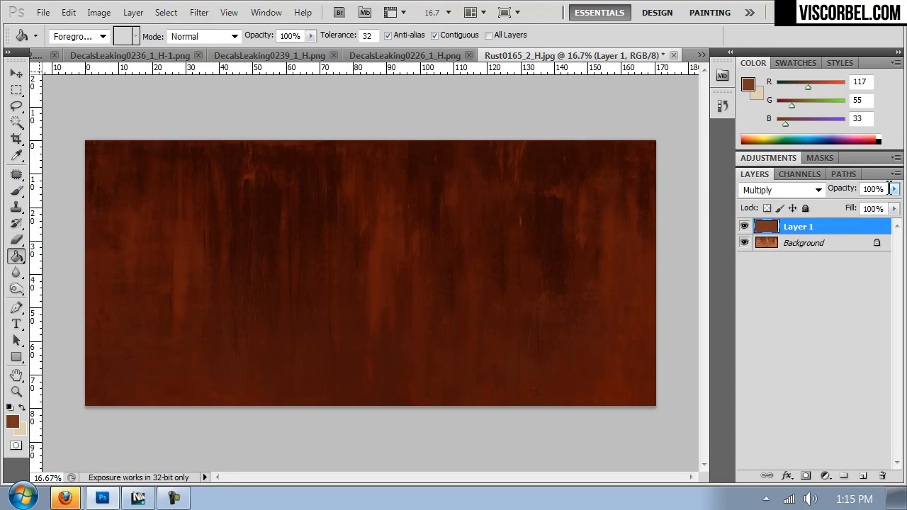
Lower the brown layer's opacity to about 69% and merge it into the background.
{"action": "left_click_drag", "start_coordinate": [894, 190], "coordinate": [874, 206]}
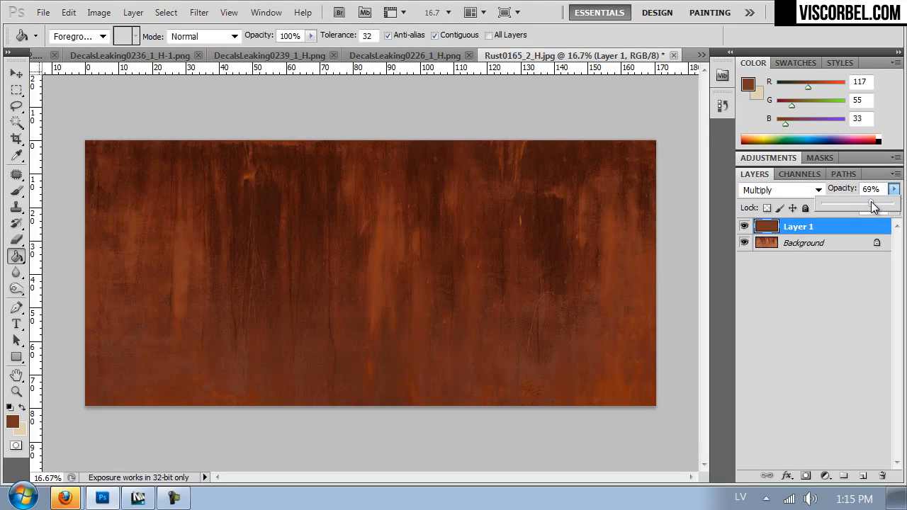
{"action": "key", "text": "Return"}
{"action": "key", "text": "ctrl+e"}
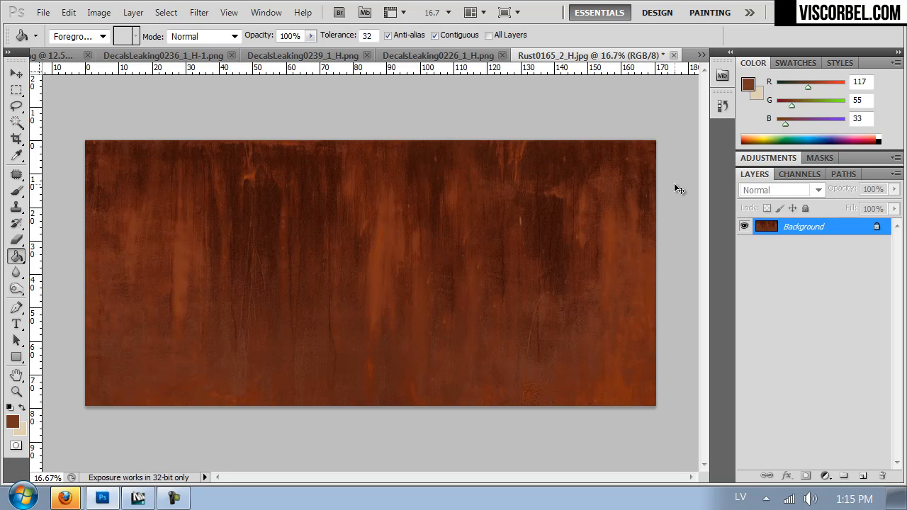
Save the image as a PNG named Rust in the Textures folder inside VOL2 on the desktop.
{"action": "key", "text": "ctrl+shift+s"}
{"action": "left_click", "coordinate": [29, 150]}
{"action": "double_click", "coordinate": [149, 100]}
{"action": "left_click", "coordinate": [256, 350]}
{"action": "left_click", "coordinate": [256, 350]}
{"action": "left_click", "coordinate": [256, 347]}
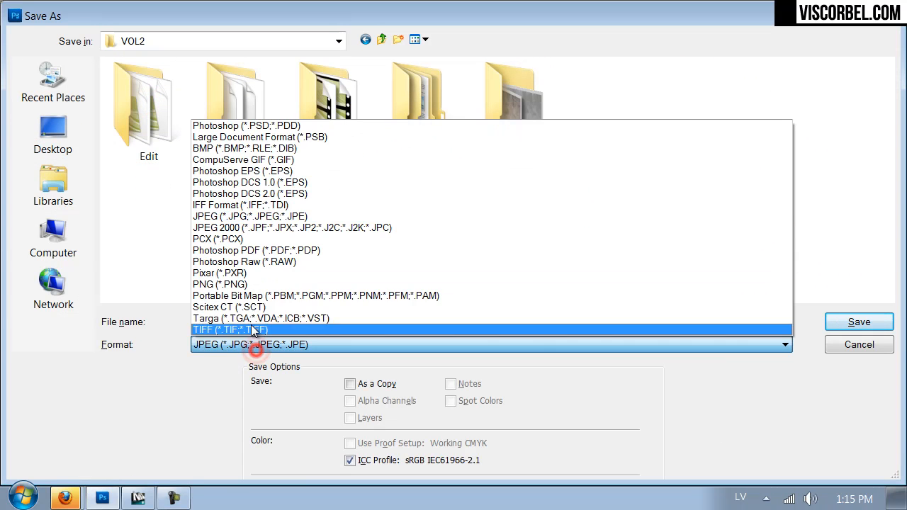
{"action": "left_click", "coordinate": [241, 284]}
{"action": "double_click", "coordinate": [531, 117]}
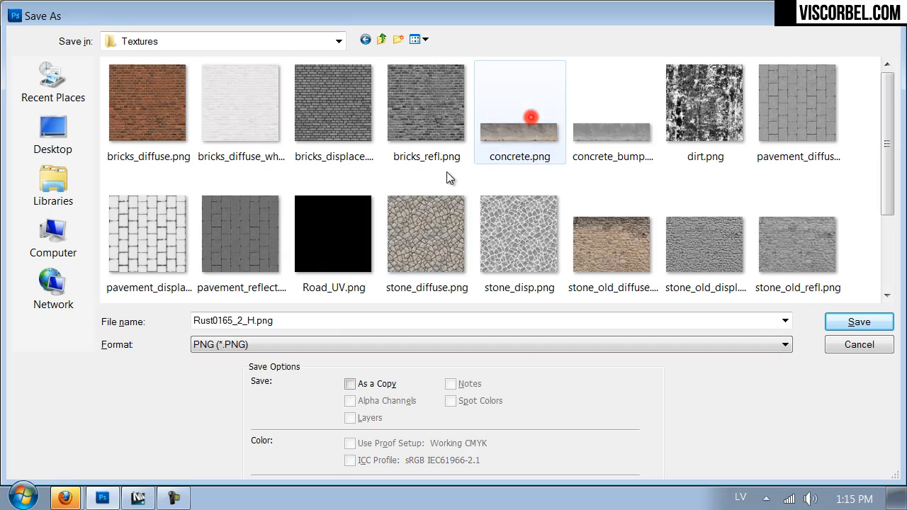
{"action": "double_click", "coordinate": [340, 318]}
{"action": "type", "text": "Road"}
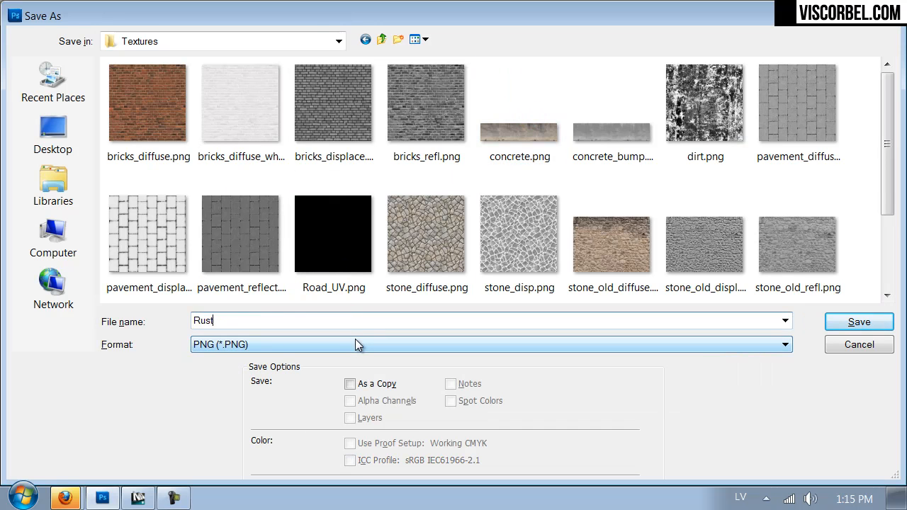
{"action": "key", "text": "Return"}
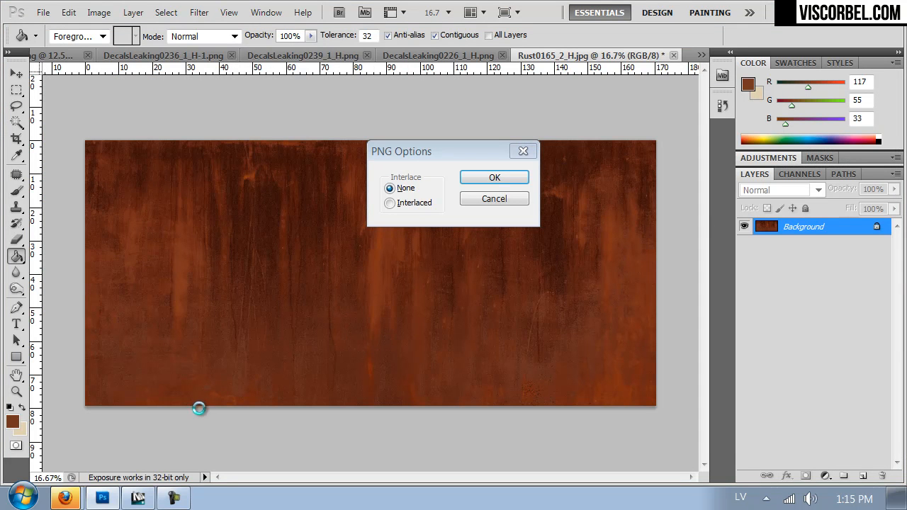
Switch to 3ds Max and create a VRayMtl material named Rust in the unused slot following the concrete material.
{"action": "left_click", "coordinate": [137, 498]}
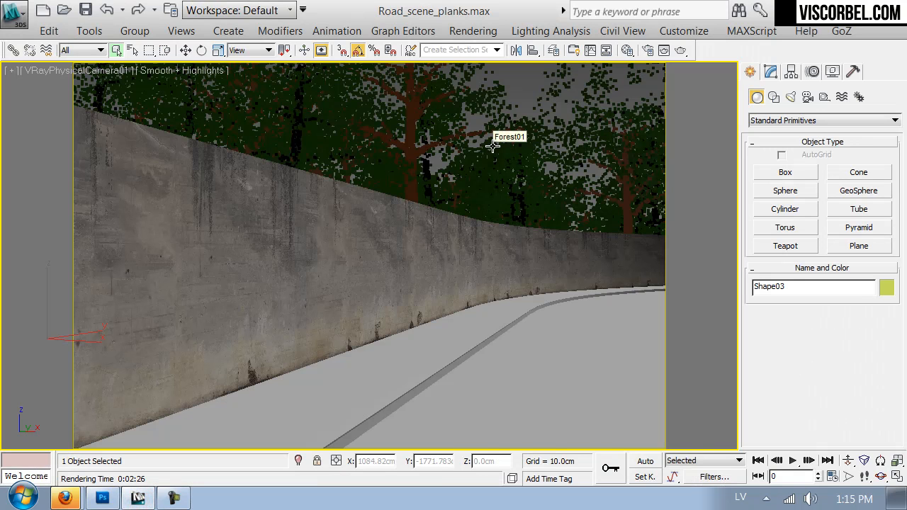
{"action": "key", "text": "m"}
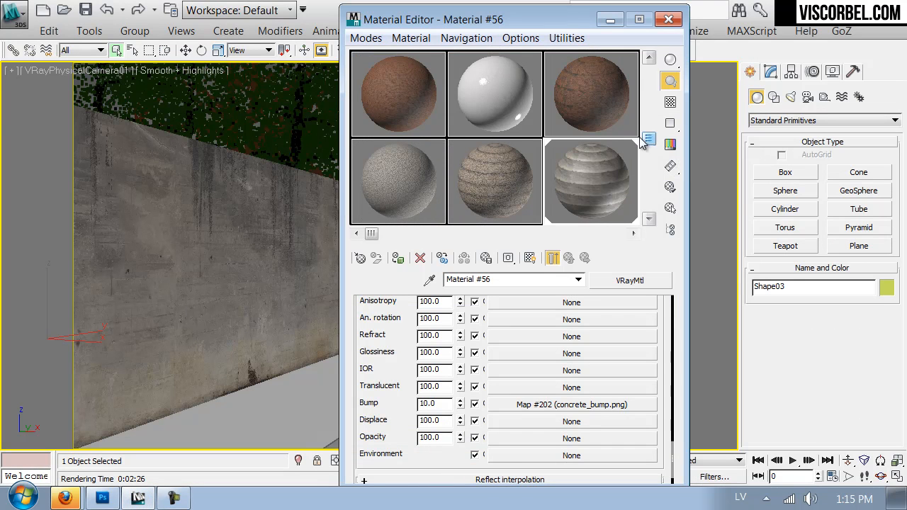
{"action": "left_click_drag", "start_coordinate": [649, 140], "coordinate": [648, 204]}
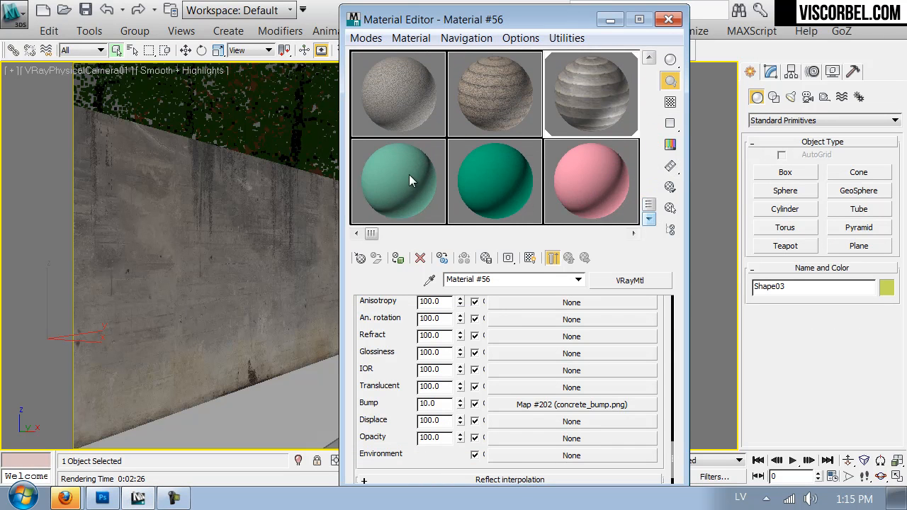
{"action": "left_click", "coordinate": [383, 173]}
{"action": "left_click", "coordinate": [361, 257]}
{"action": "double_click", "coordinate": [555, 365]}
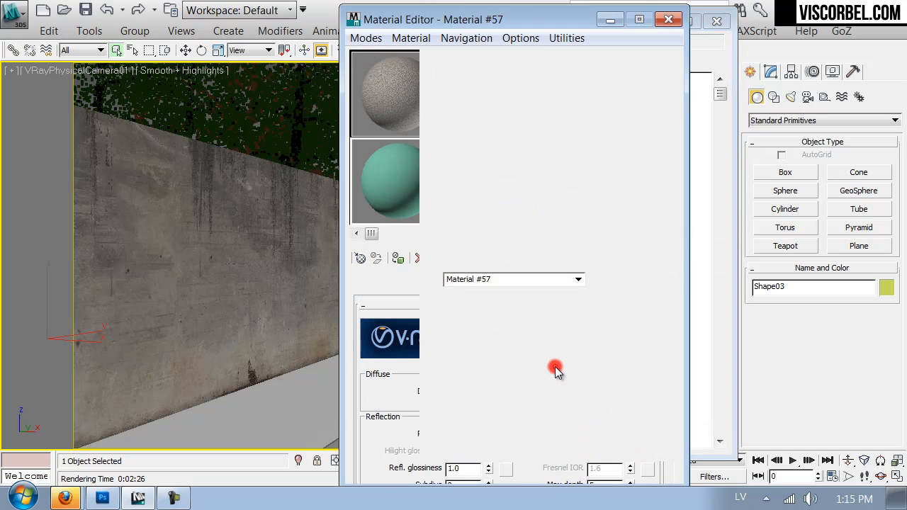
{"action": "type", "text": "Rust"}
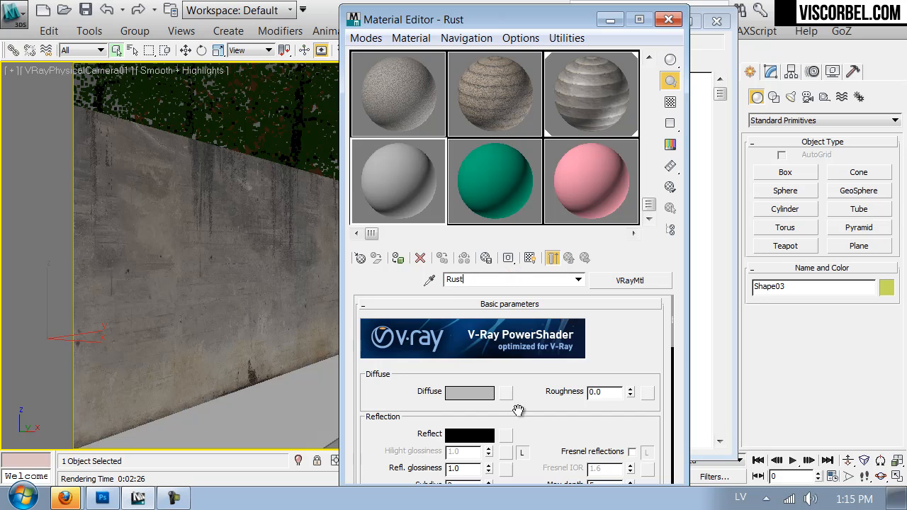
Assign Rust.png from the Textures folder as a bitmap to the Rust material's diffuse map.
{"action": "left_click", "coordinate": [506, 392]}
{"action": "double_click", "coordinate": [455, 128]}
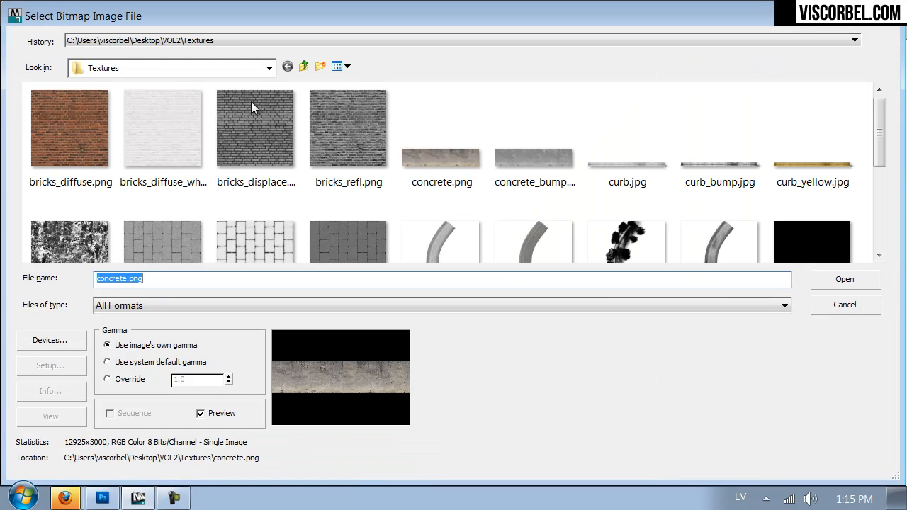
{"action": "left_click", "coordinate": [311, 148]}
{"action": "scroll", "coordinate": [311, 148], "scroll_direction": "down", "scroll_amount": 3}
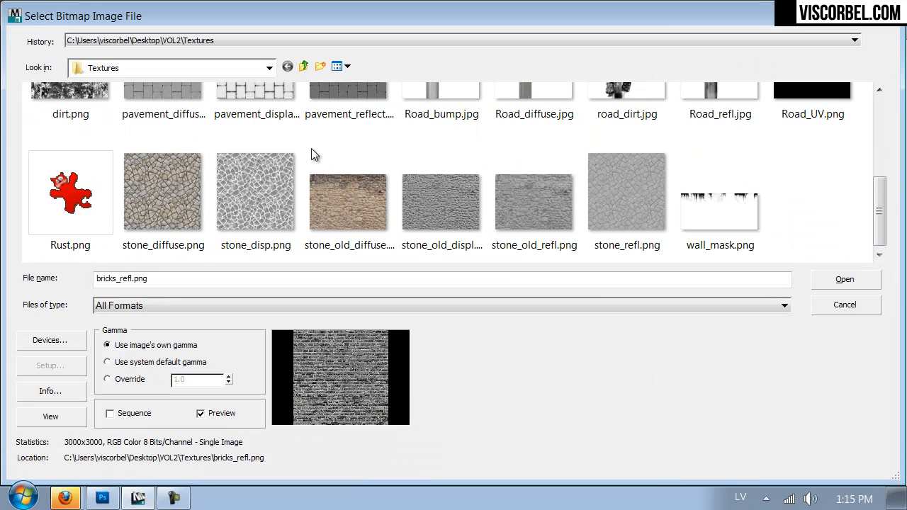
{"action": "left_click", "coordinate": [77, 181]}
{"action": "double_click", "coordinate": [78, 186]}
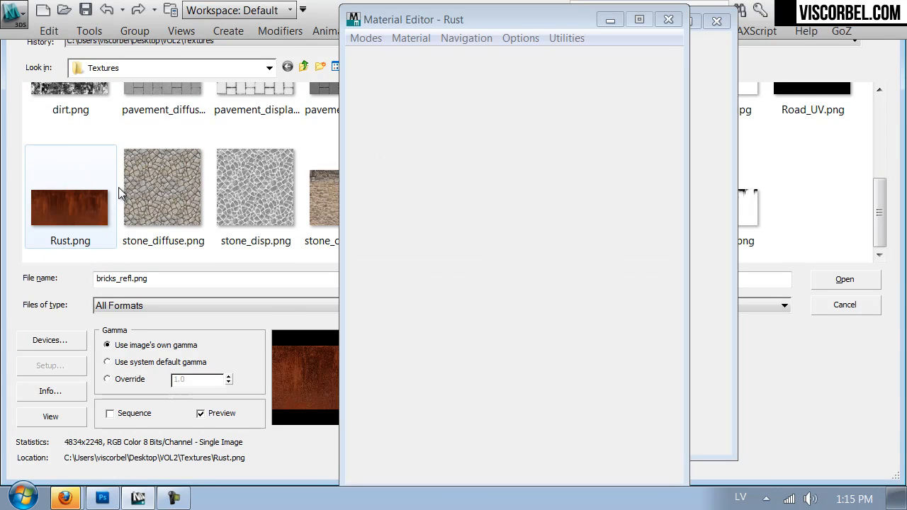
Enable the viewport display of the rust map and apply the Rust material to the long curved wall.
{"action": "left_click", "coordinate": [530, 258]}
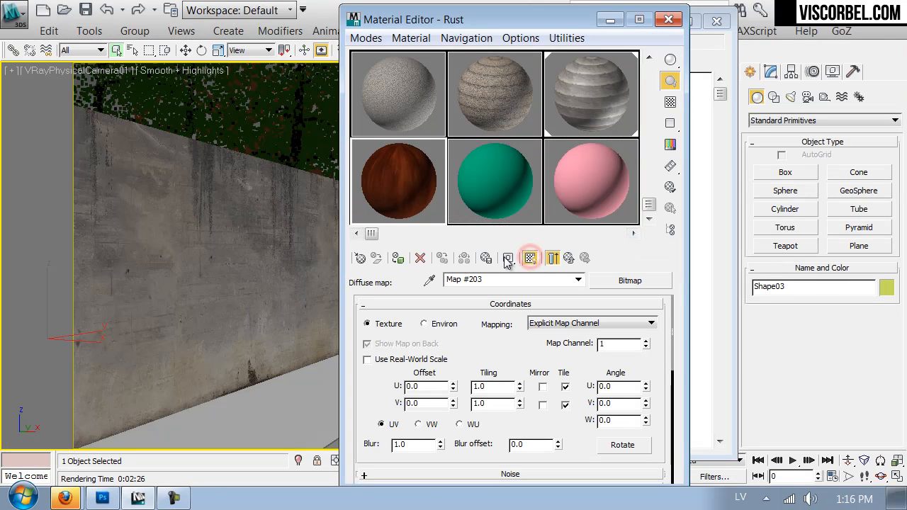
{"action": "left_click_drag", "start_coordinate": [389, 196], "coordinate": [250, 238]}
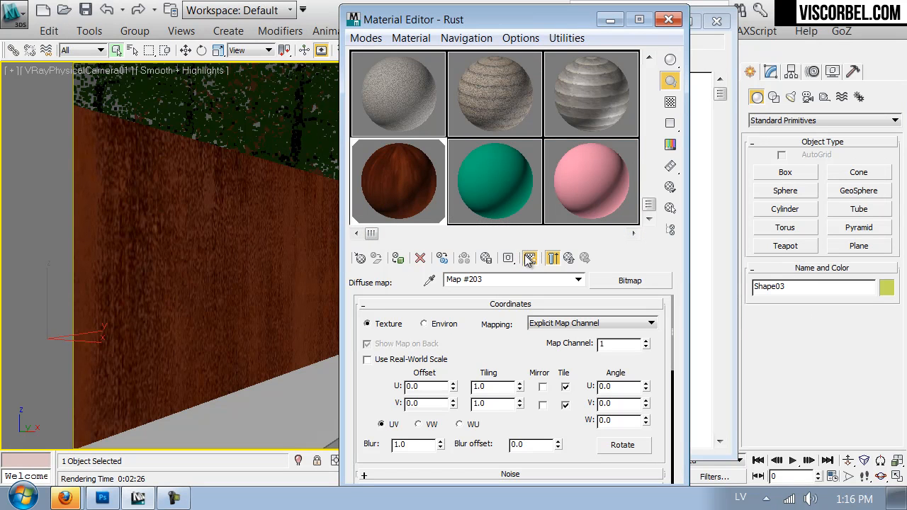
Set the diffuse map's V tiling to 9.9 and, after trying -0.01, its V offset to -0.001.
{"action": "left_click_drag", "start_coordinate": [522, 402], "coordinate": [492, 346]}
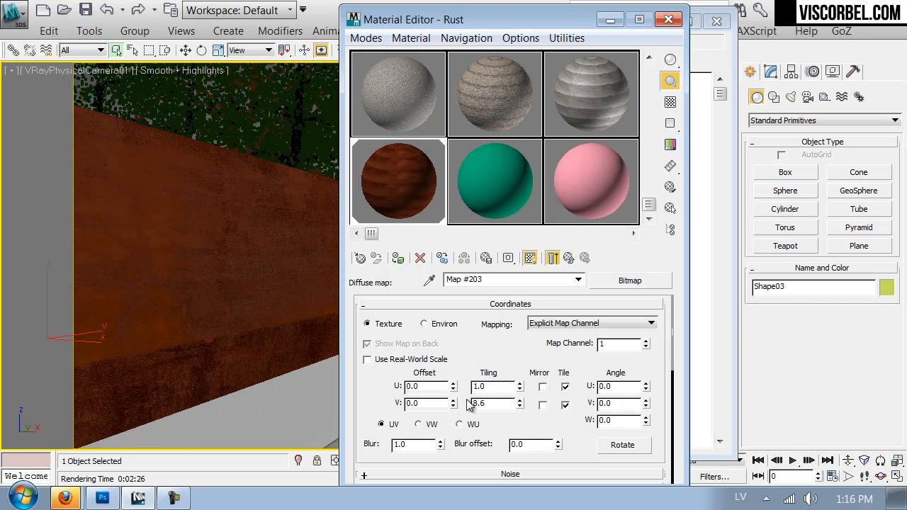
{"action": "left_click_drag", "start_coordinate": [520, 402], "coordinate": [520, 402]}
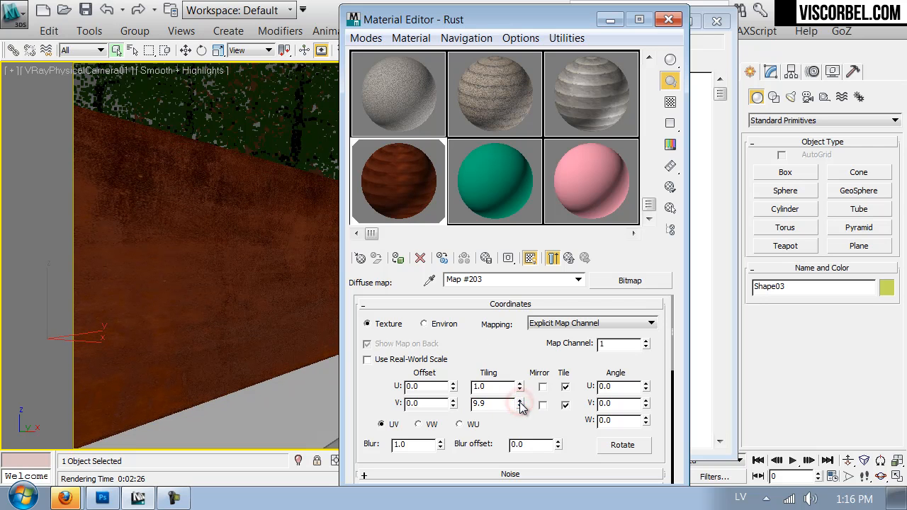
{"action": "double_click", "coordinate": [446, 404]}
{"action": "type", "text": "-0"}
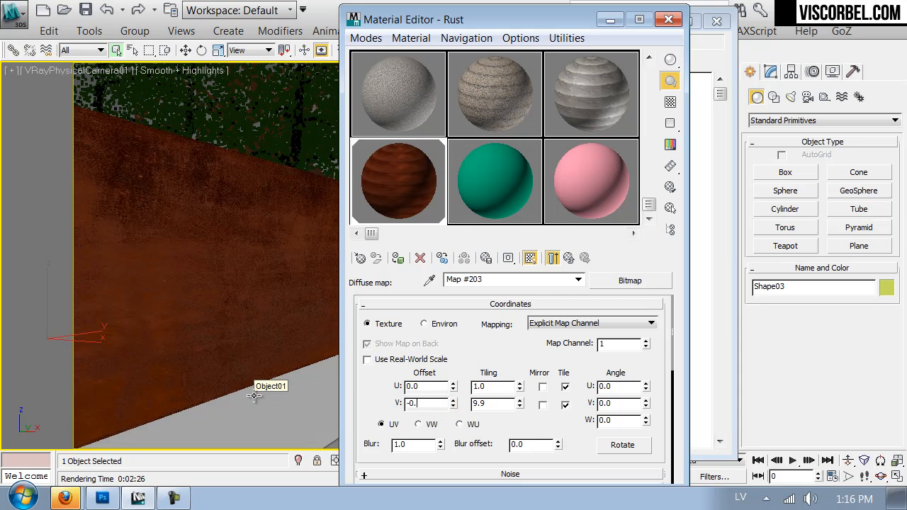
{"action": "type", "text": ".01"}
{"action": "key", "text": "Return"}
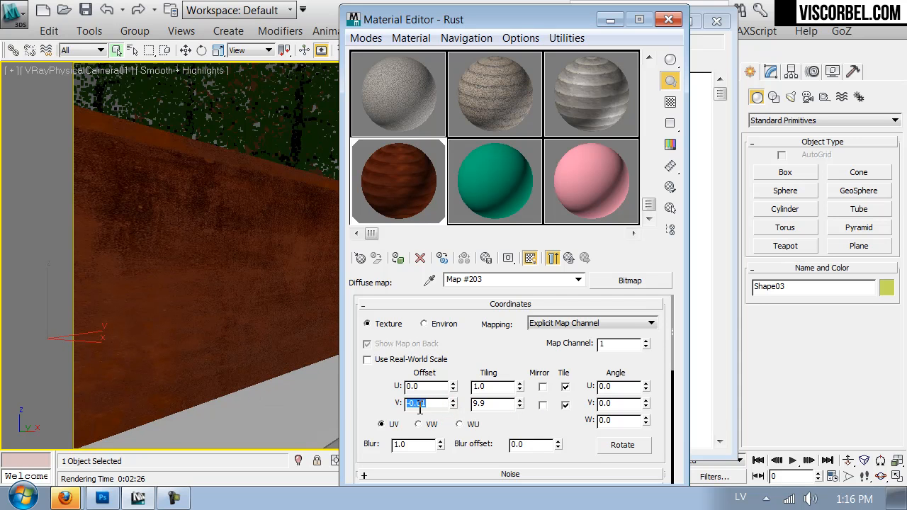
{"action": "type", "text": "0"}
{"action": "key", "text": "Return"}
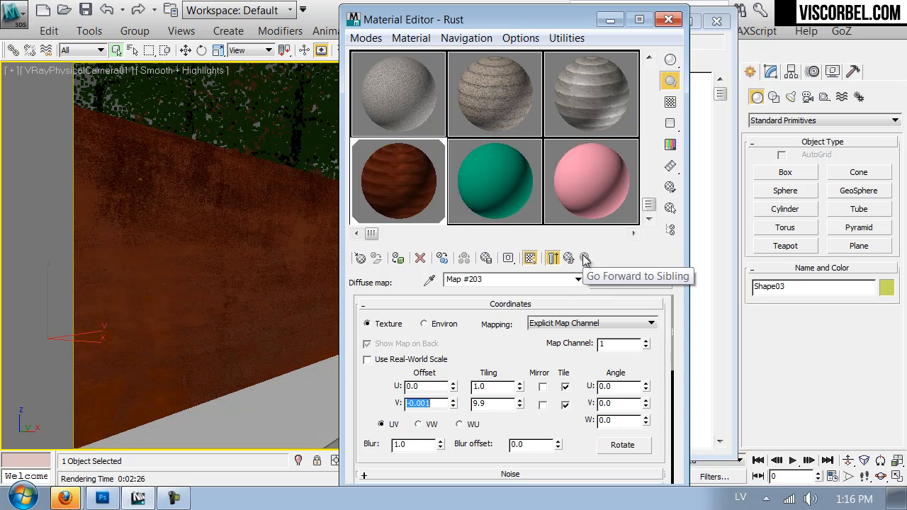
Set the diffuse map's U tiling to 3.5 and close the Material Editor to uncover the wall.
{"action": "left_click_drag", "start_coordinate": [521, 389], "coordinate": [809, 97]}
{"action": "left_click_drag", "start_coordinate": [855, 121], "coordinate": [526, 53]}
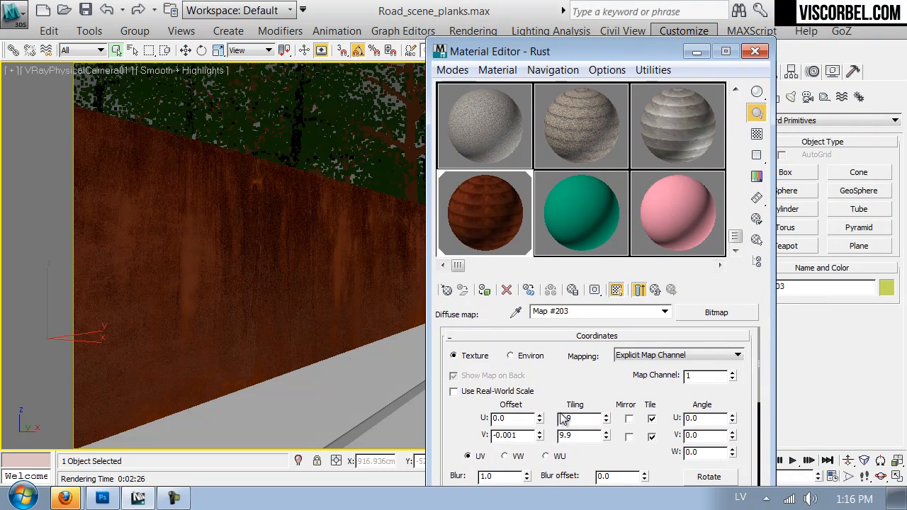
{"action": "left_click", "coordinate": [605, 416]}
{"action": "left_click", "coordinate": [605, 416]}
{"action": "left_click", "coordinate": [605, 415]}
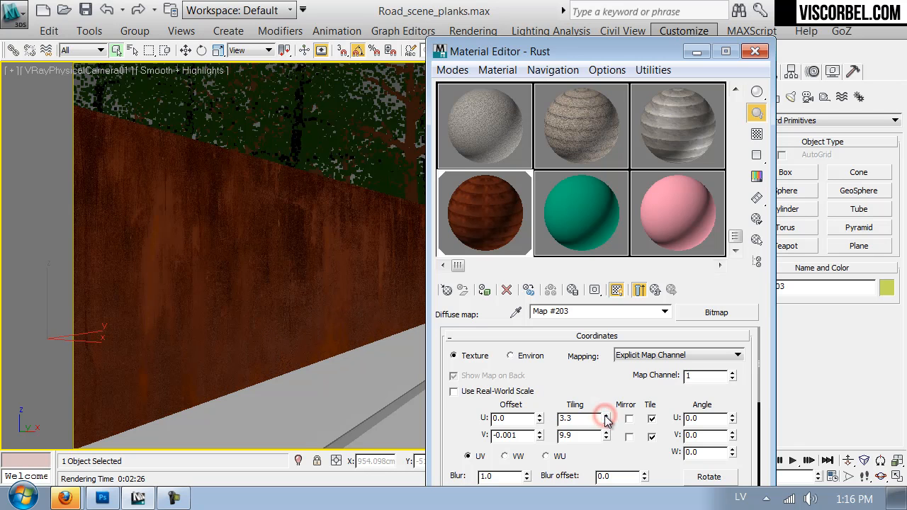
{"action": "left_click", "coordinate": [605, 416]}
{"action": "left_click", "coordinate": [605, 416]}
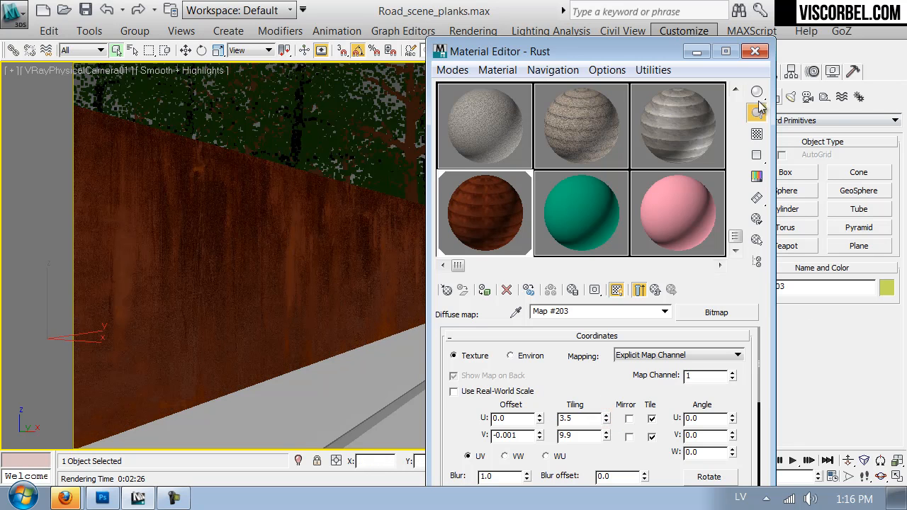
{"action": "left_click", "coordinate": [754, 51]}
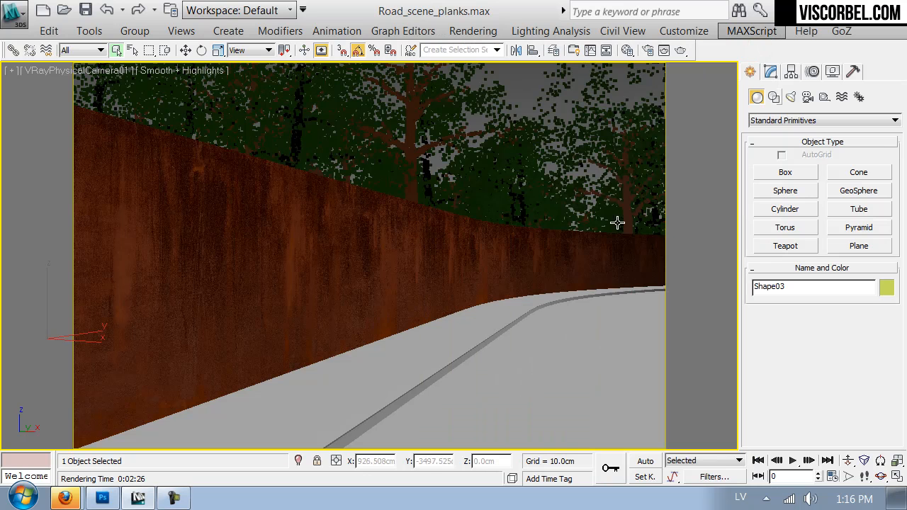
Reopen the Material Editor, switch to Firefox and examine the rusty metal wall reference photo.
{"action": "key", "text": "m"}
{"action": "left_click", "coordinate": [70, 498]}
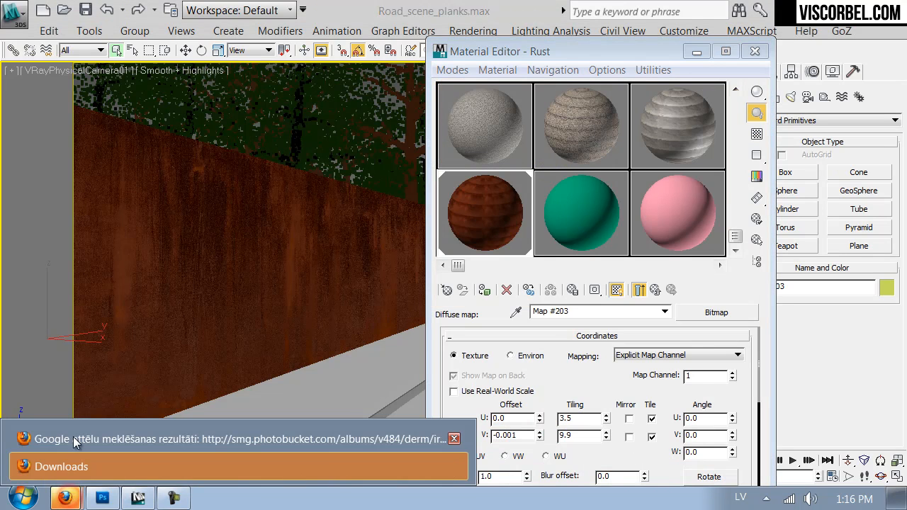
{"action": "left_click", "coordinate": [73, 433]}
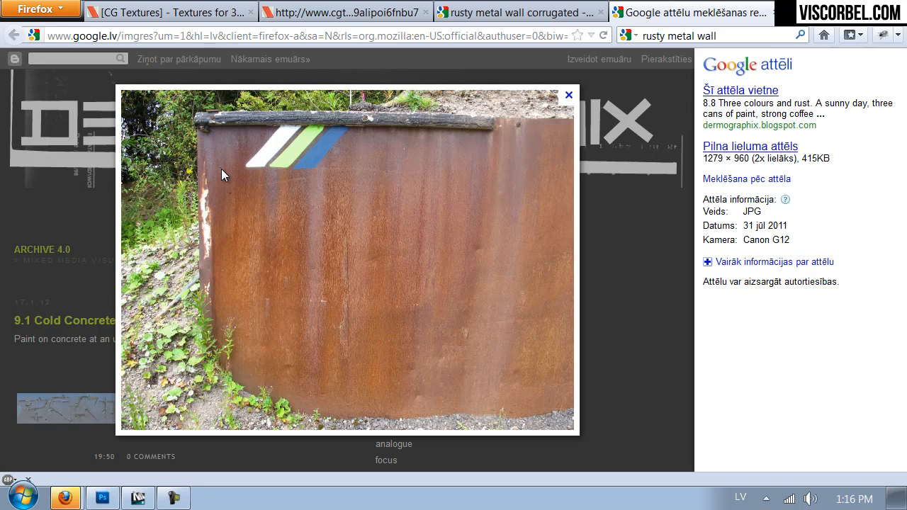
Switch to Photoshop and fully desaturate the Rust.png texture with Hue/Saturation.
{"action": "left_click", "coordinate": [102, 498]}
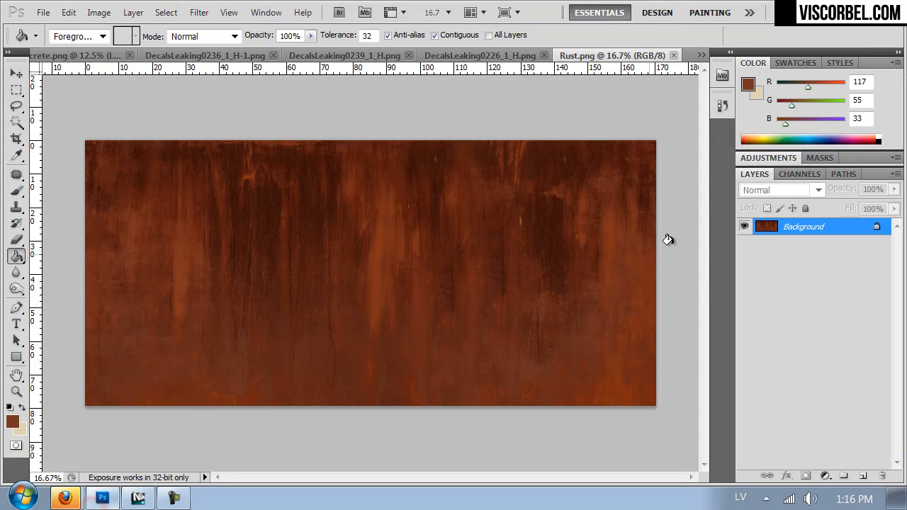
{"action": "key", "text": "ctrl+u"}
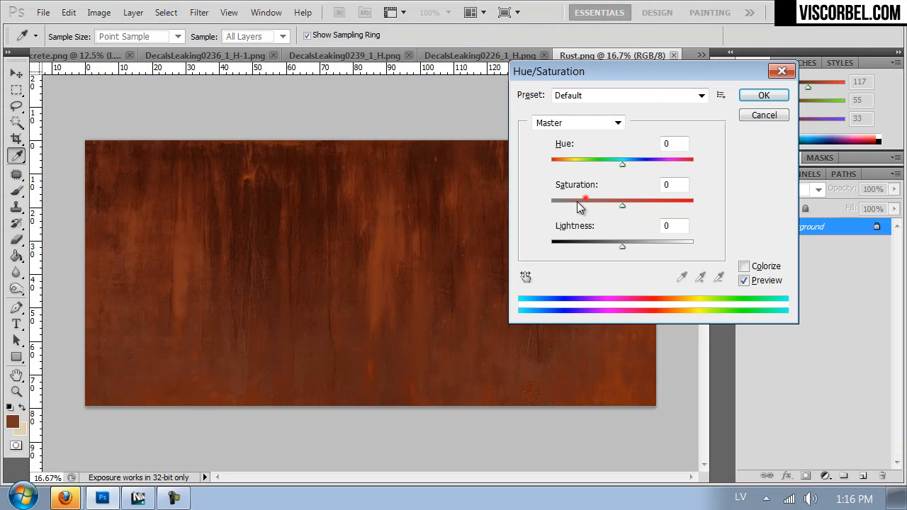
{"action": "left_click_drag", "start_coordinate": [572, 204], "coordinate": [501, 206]}
{"action": "left_click", "coordinate": [741, 99]}
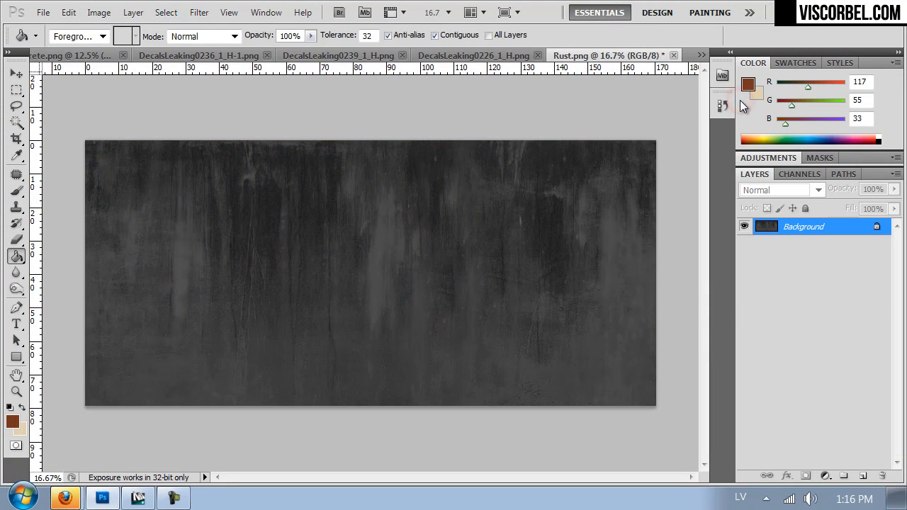
Brighten the greyscale rust texture with a Curves adjustment that lifts a lower-midtone point and a highlight point.
{"action": "left_click", "coordinate": [99, 12]}
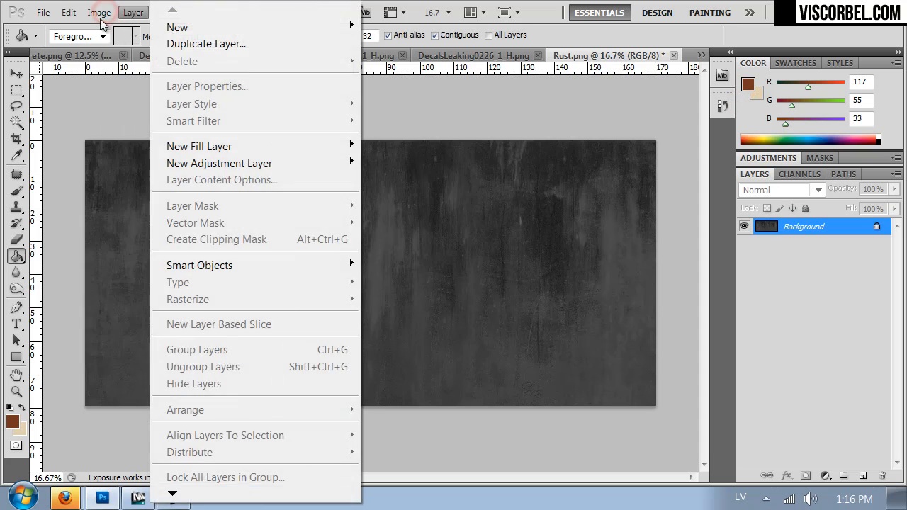
{"action": "left_click", "coordinate": [115, 51]}
{"action": "left_click", "coordinate": [340, 89]}
{"action": "left_click", "coordinate": [588, 222]}
{"action": "left_click_drag", "start_coordinate": [616, 187], "coordinate": [621, 179]}
{"action": "left_click", "coordinate": [621, 179]}
{"action": "left_click", "coordinate": [590, 220]}
{"action": "left_click_drag", "start_coordinate": [589, 220], "coordinate": [584, 217]}
{"action": "mouse_move", "coordinate": [621, 177]}
{"action": "left_mouse_down"}
{"action": "mouse_move", "coordinate": [623, 163]}
{"action": "mouse_move", "coordinate": [626, 184]}
{"action": "mouse_move", "coordinate": [622, 159]}
{"action": "left_mouse_up"}
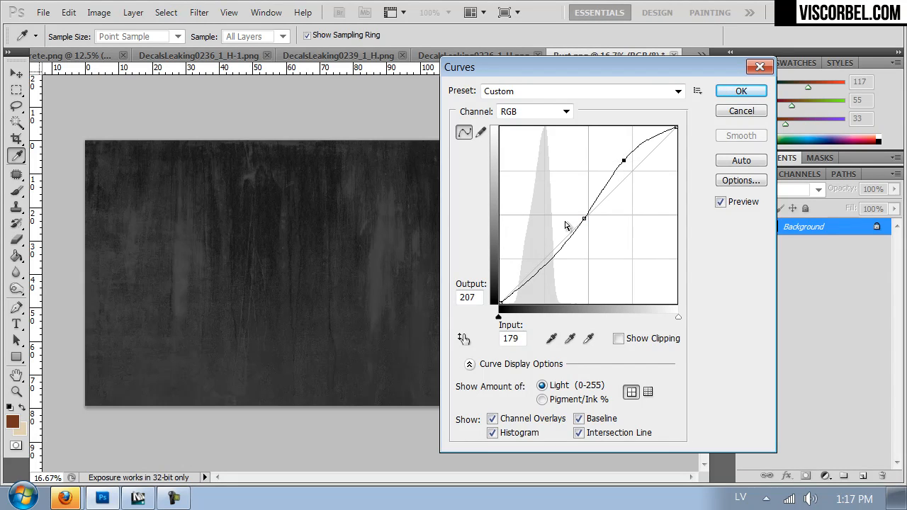
{"action": "left_click_drag", "start_coordinate": [587, 216], "coordinate": [554, 229]}
{"action": "left_click_drag", "start_coordinate": [622, 160], "coordinate": [621, 155]}
{"action": "left_click", "coordinate": [738, 91]}
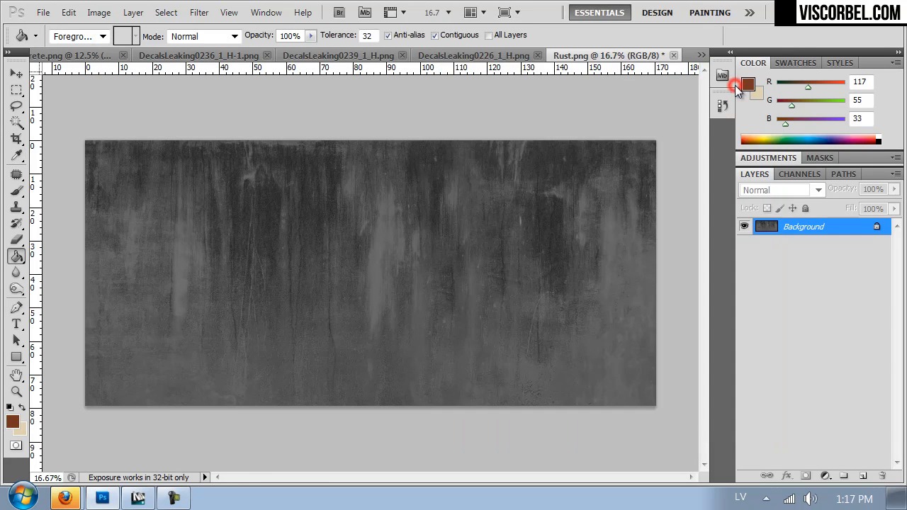
Save the greyscale texture as a separate PNG named Rust_bw.png in the Textures folder.
{"action": "key", "text": "ctrl+shift+s"}
{"action": "left_click", "coordinate": [214, 320]}
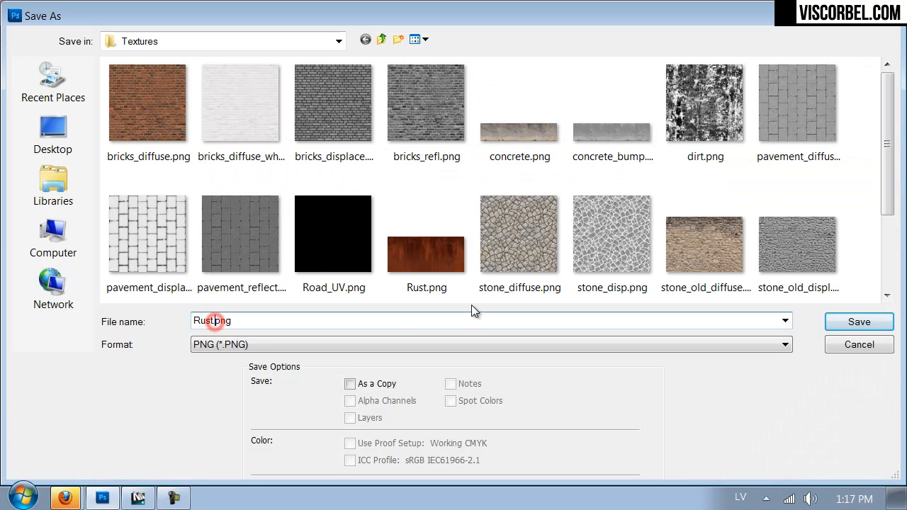
{"action": "type", "text": "bw"}
{"action": "key", "text": "Return"}
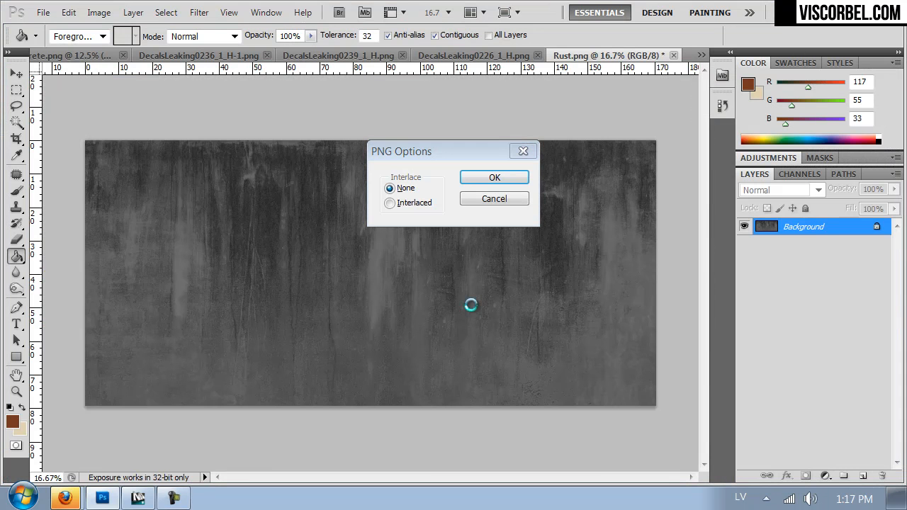
{"action": "mouse_move", "coordinate": [105, 494]}
Switch to 3ds Max and set the Rust material's diffuse map blur to 0.5.
{"action": "left_click", "coordinate": [134, 500]}
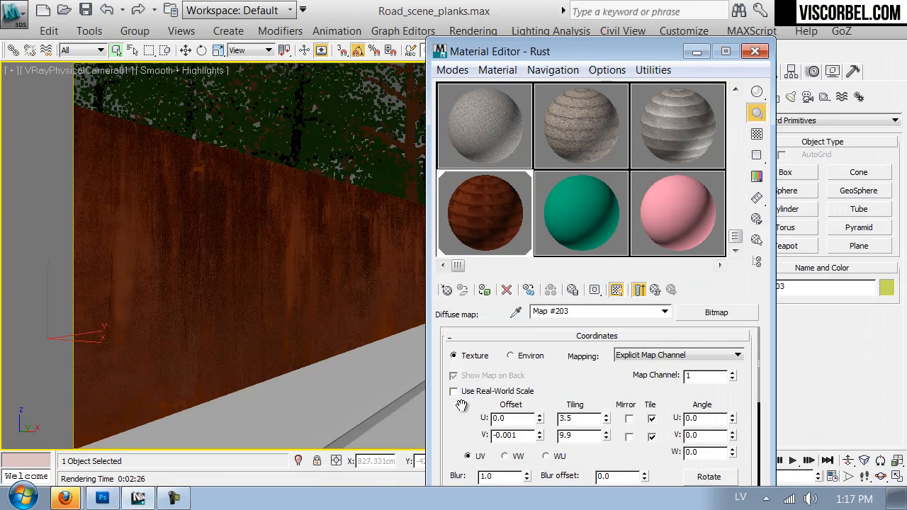
{"action": "type", "text": "0.5"}
{"action": "key", "text": "Return"}
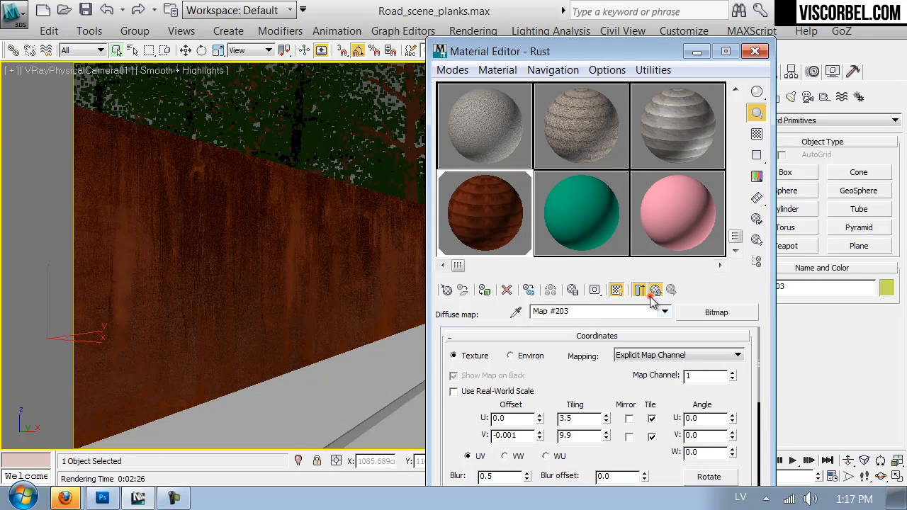
Copy the Rust material's diffuse map and paste it as a copy into its Reflect slot.
{"action": "left_click", "coordinate": [655, 289]}
{"action": "left_click_drag", "start_coordinate": [630, 439], "coordinate": [599, 362]}
{"action": "right_click", "coordinate": [599, 363]}
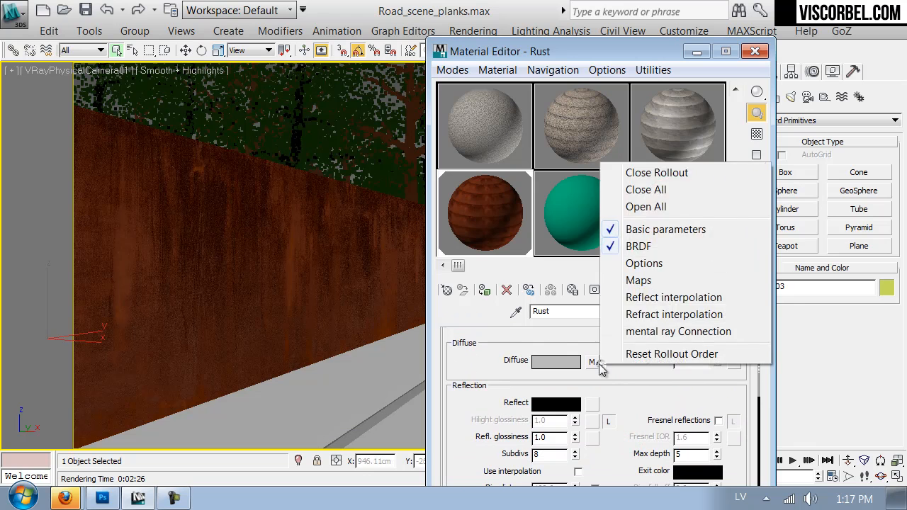
{"action": "right_click", "coordinate": [592, 362]}
{"action": "left_click", "coordinate": [615, 238]}
{"action": "right_click", "coordinate": [591, 403]}
{"action": "left_click", "coordinate": [622, 409]}
Replace the reflect map's bitmap with Rust_bw.png from the Textures folder.
{"action": "left_click", "coordinate": [590, 404]}
{"action": "scroll", "coordinate": [588, 400], "scroll_direction": "down", "scroll_amount": 5}
{"action": "left_click", "coordinate": [539, 327]}
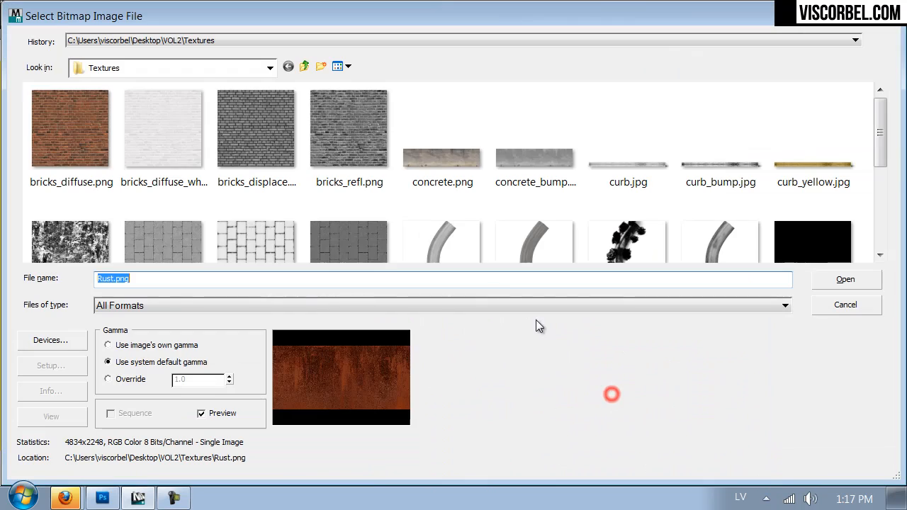
{"action": "left_click", "coordinate": [173, 124]}
{"action": "scroll", "coordinate": [173, 124], "scroll_direction": "down", "scroll_amount": 3}
{"action": "left_click", "coordinate": [165, 199]}
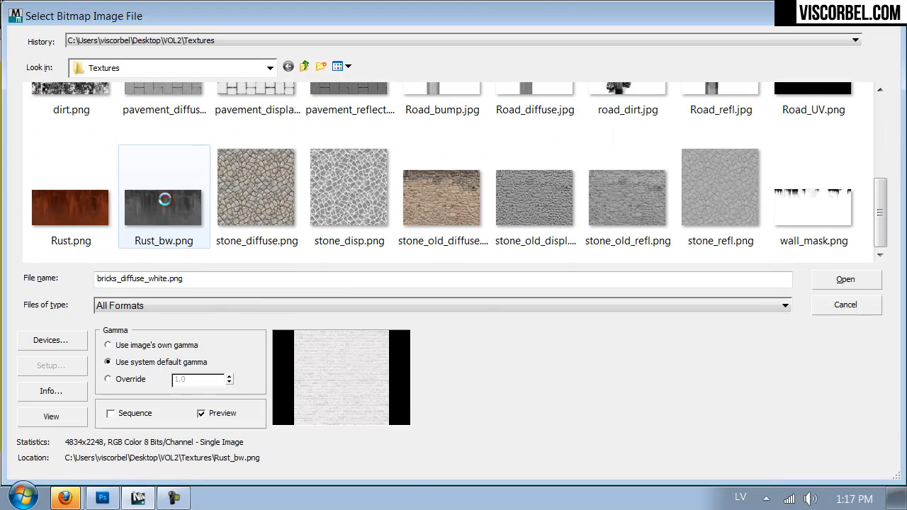
{"action": "double_click", "coordinate": [165, 199]}
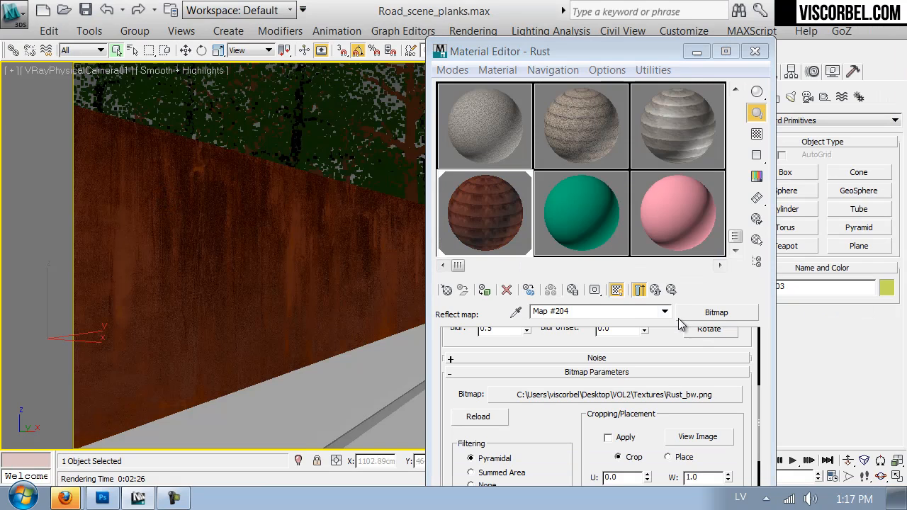
Set the Rust material's reflection glossiness to 0.6 and open its enlarged sample preview.
{"action": "left_click", "coordinate": [655, 290]}
{"action": "double_click", "coordinate": [556, 437]}
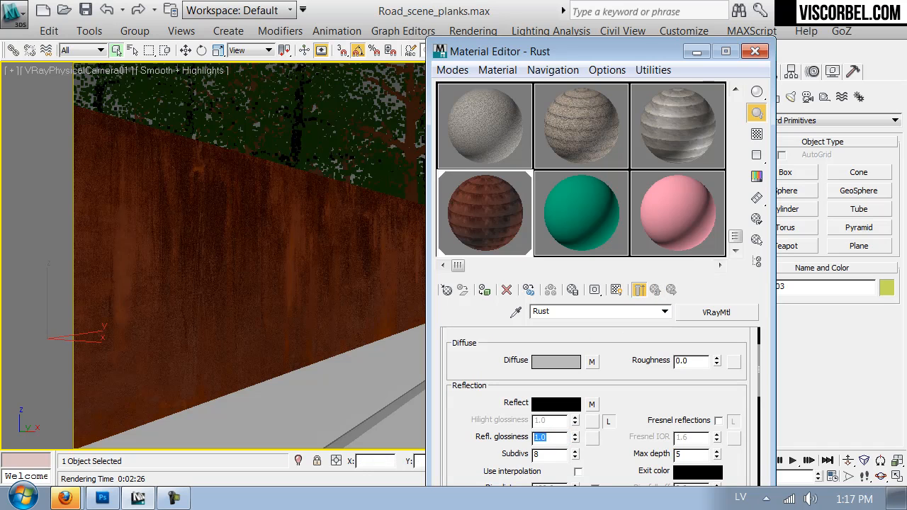
{"action": "key", "text": "Return"}
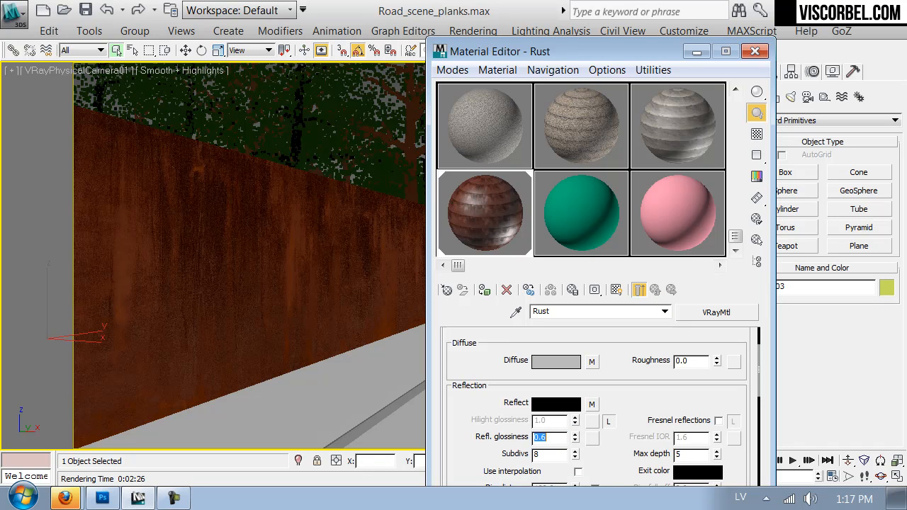
{"action": "double_click", "coordinate": [454, 241]}
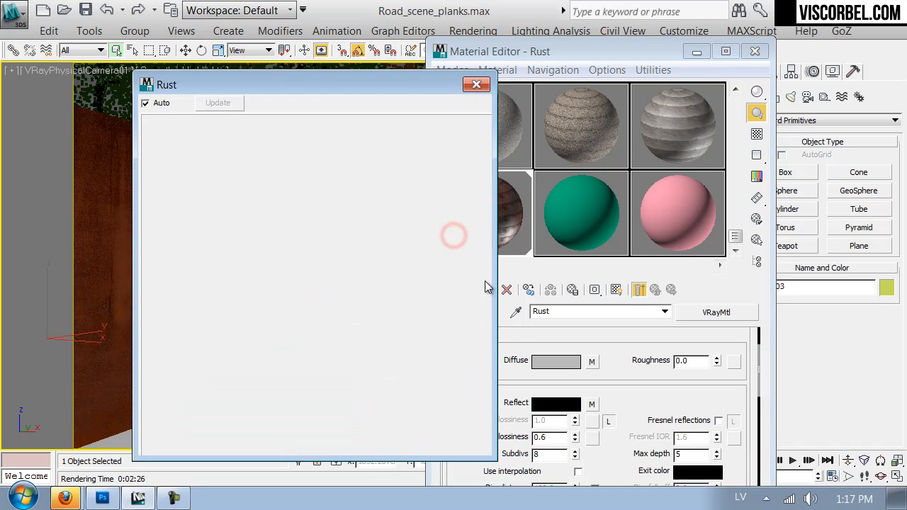
Copy the Reflect map and paste it as a copy into the reflection glossiness slot.
{"action": "left_click_drag", "start_coordinate": [640, 393], "coordinate": [641, 379]}
{"action": "right_click", "coordinate": [592, 389]}
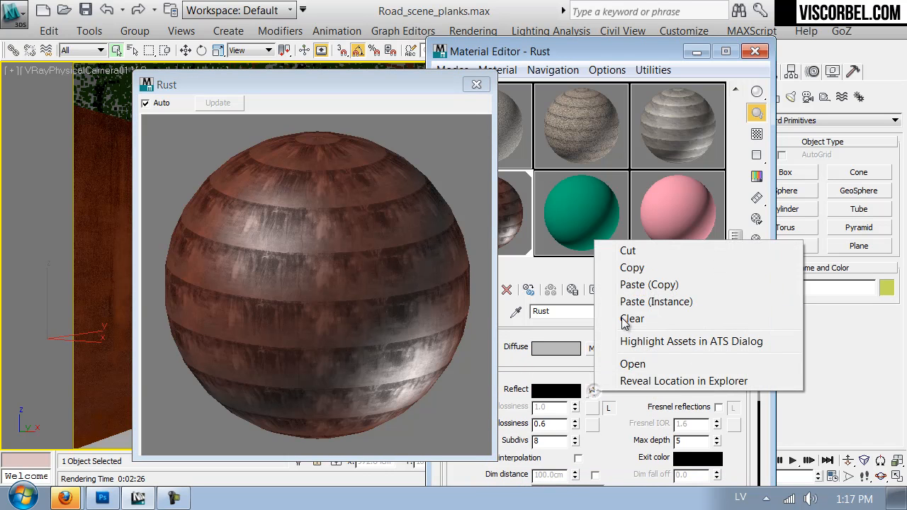
{"action": "left_click", "coordinate": [626, 268]}
{"action": "right_click", "coordinate": [591, 424]}
{"action": "left_click", "coordinate": [620, 433]}
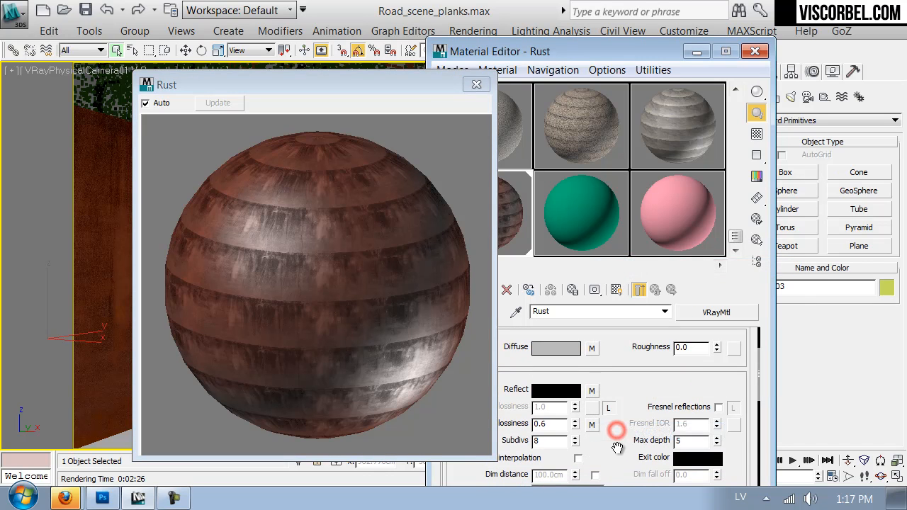
Expand the material's map amounts, move the sample preview aside and set the RGlossiness amount to 10.
{"action": "left_click_drag", "start_coordinate": [616, 461], "coordinate": [619, 394]}
{"action": "scroll", "coordinate": [619, 394], "scroll_direction": "down", "scroll_amount": 10}
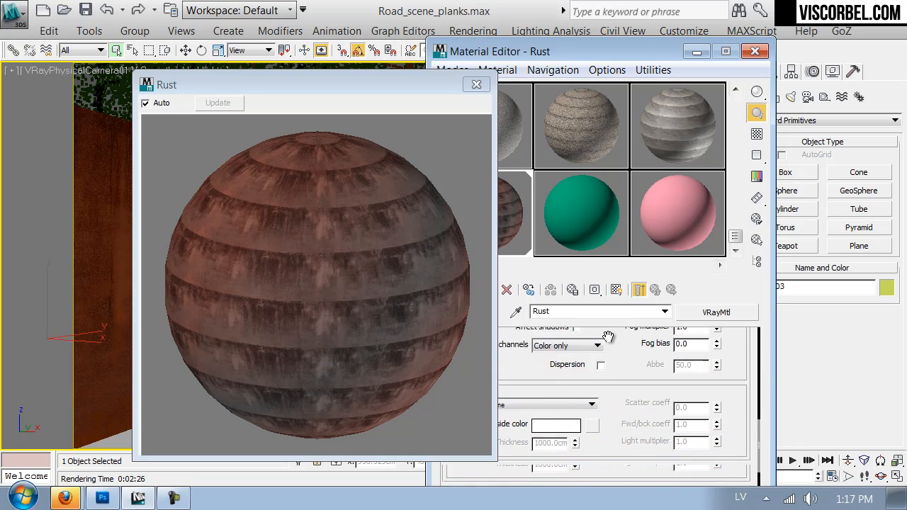
{"action": "left_click", "coordinate": [590, 468]}
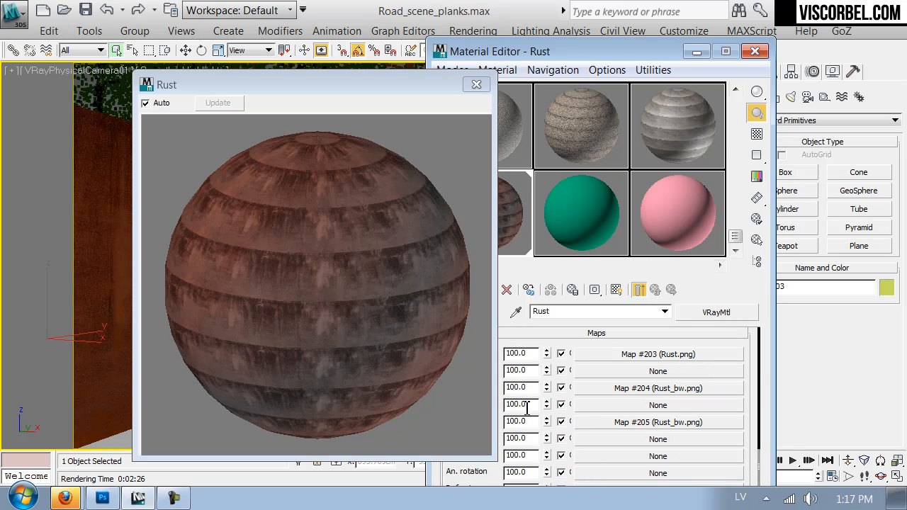
{"action": "left_click_drag", "start_coordinate": [380, 85], "coordinate": [294, 70]}
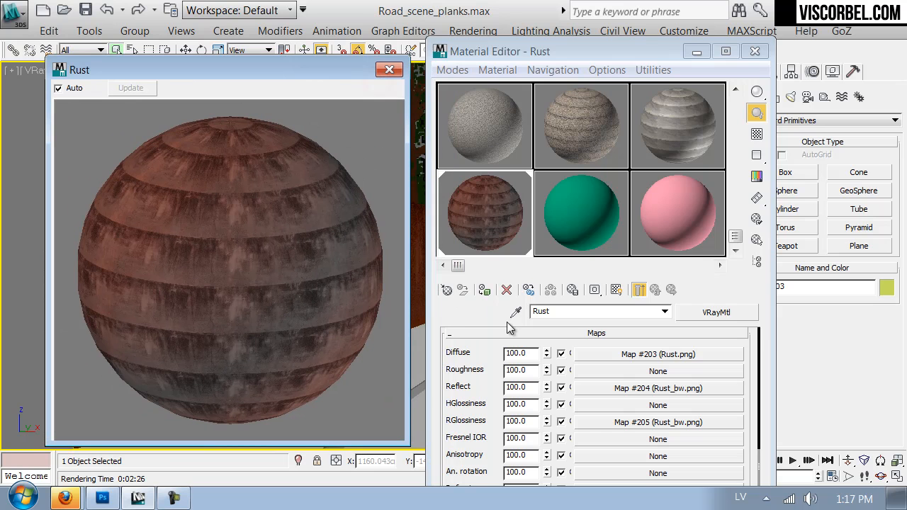
{"action": "double_click", "coordinate": [534, 422]}
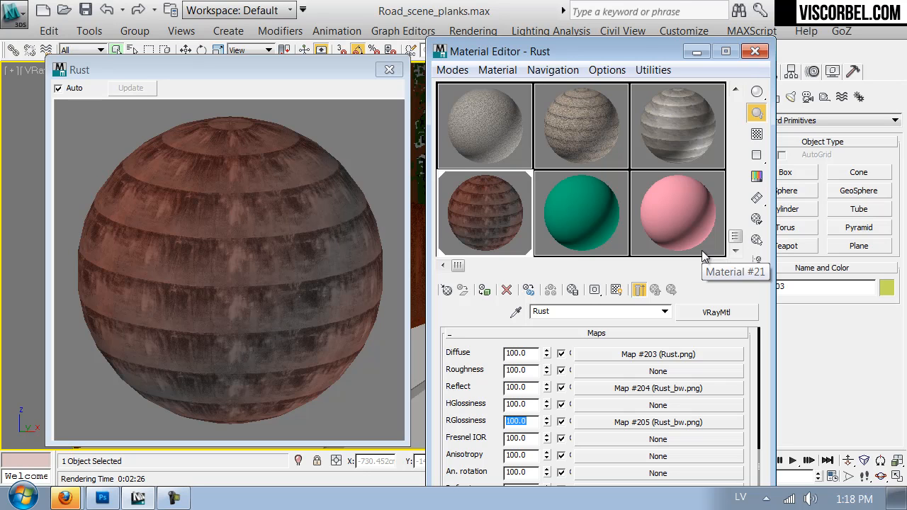
{"action": "type", "text": "10"}
{"action": "key", "text": "Return"}
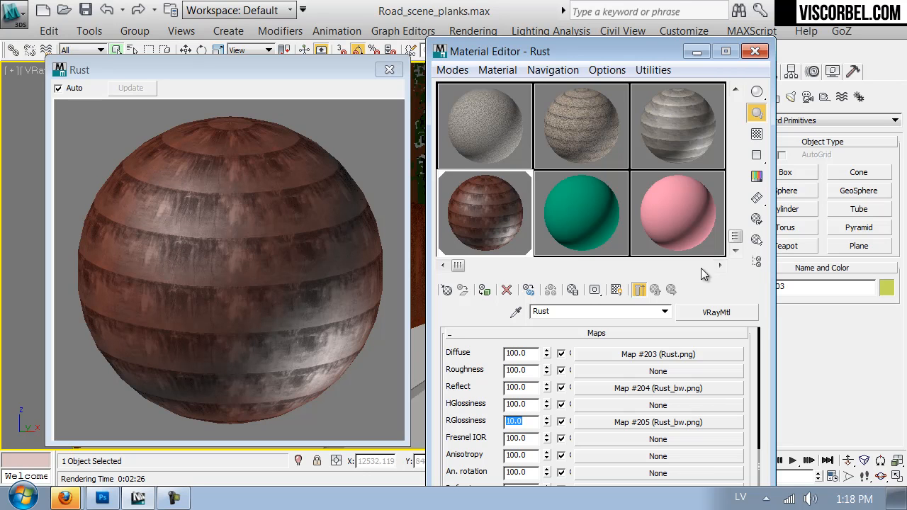
Enable Fresnel reflections on the Rust material with its own Fresnel IOR set to 10.
{"action": "scroll", "coordinate": [483, 377], "scroll_direction": "up", "scroll_amount": 10}
{"action": "scroll", "coordinate": [602, 404], "scroll_direction": "up", "scroll_amount": 2}
{"action": "scroll", "coordinate": [708, 419], "scroll_direction": "down", "scroll_amount": 1}
{"action": "left_click", "coordinate": [717, 420]}
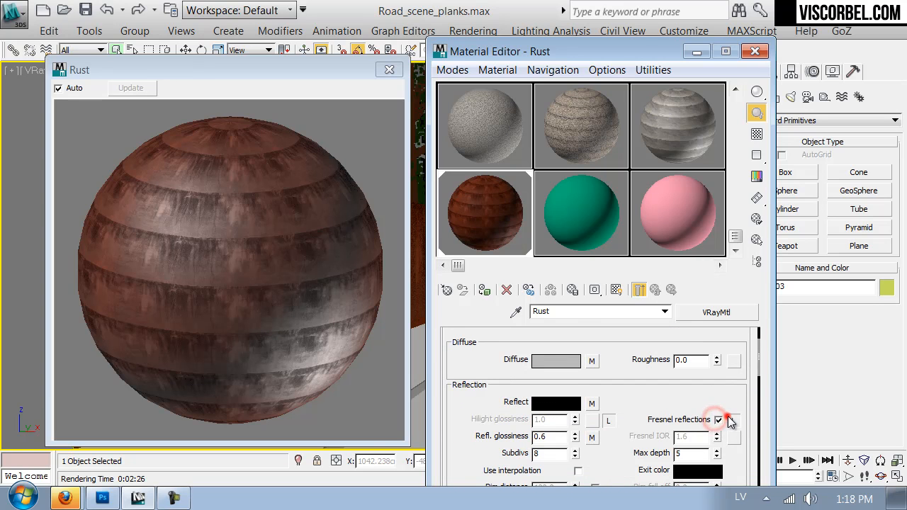
{"action": "double_click", "coordinate": [688, 436]}
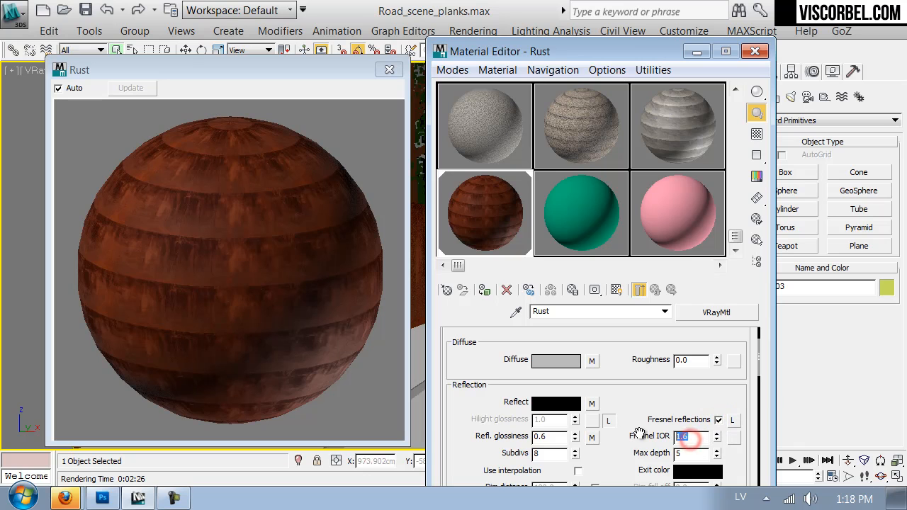
{"action": "type", "text": "10"}
{"action": "key", "text": "Return"}
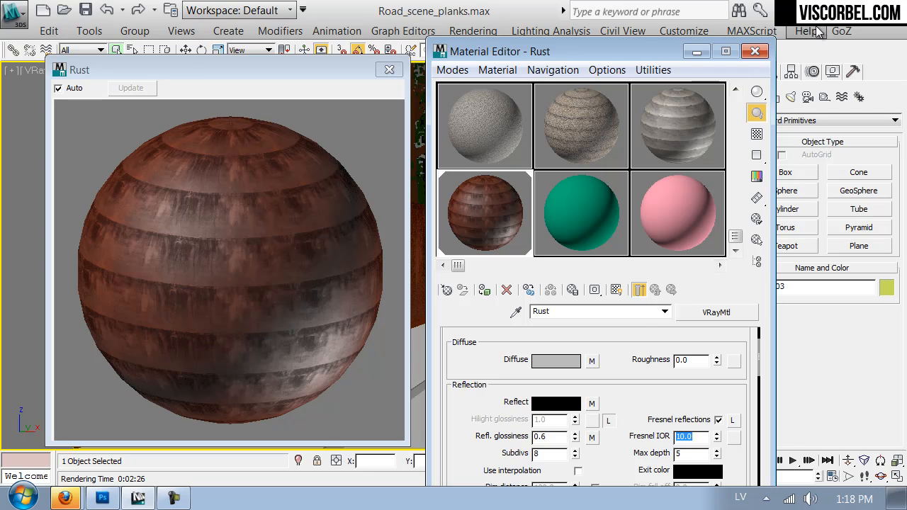
Set the Reflect map amount of the Rust material to 70.
{"action": "scroll", "coordinate": [623, 454], "scroll_direction": "down", "scroll_amount": 10}
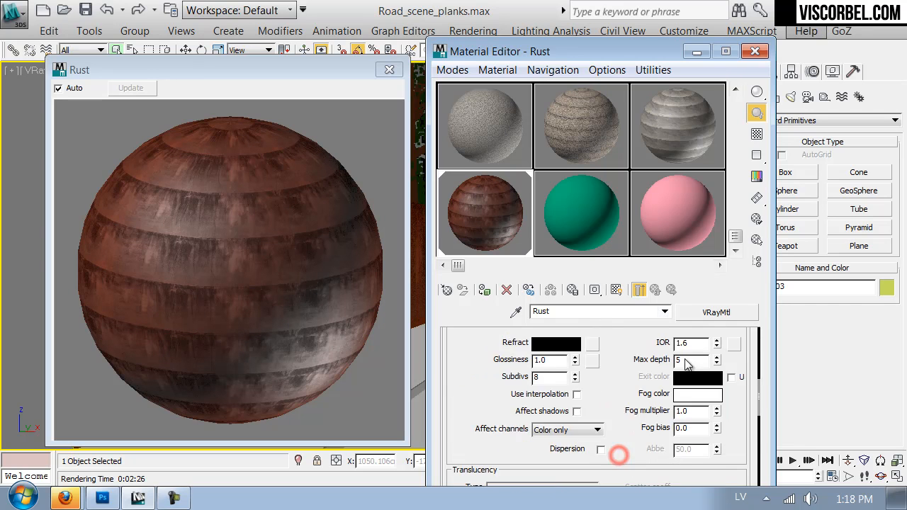
{"action": "scroll", "coordinate": [560, 400], "scroll_direction": "up", "scroll_amount": 2}
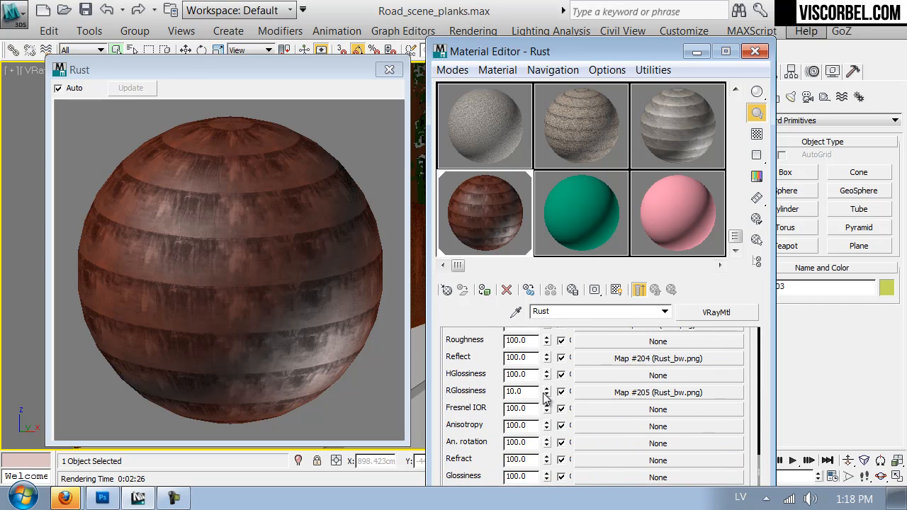
{"action": "double_click", "coordinate": [524, 359]}
{"action": "type", "text": "70"}
{"action": "key", "text": "Return"}
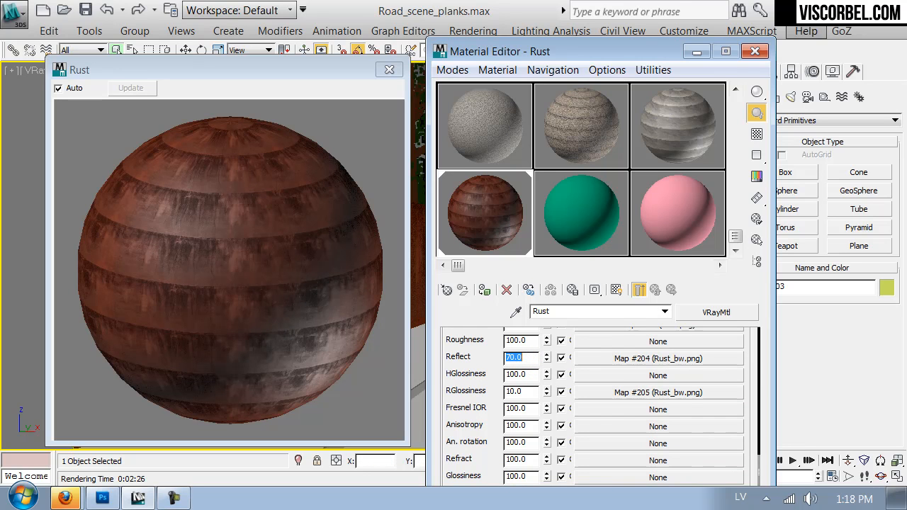
Paste a copy of the RGlossiness map into the Bump slot and open the bump map's settings.
{"action": "right_click", "coordinate": [636, 400]}
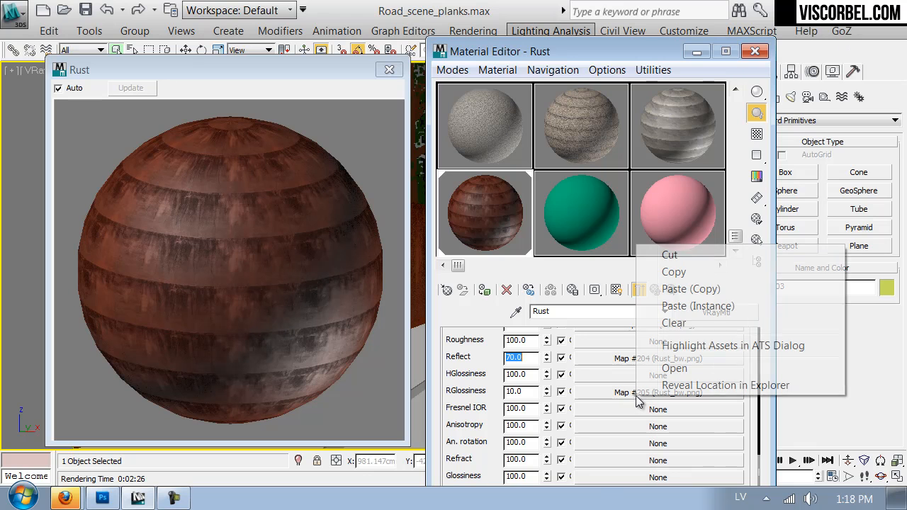
{"action": "left_click", "coordinate": [659, 272]}
{"action": "left_click_drag", "start_coordinate": [482, 397], "coordinate": [482, 260]}
{"action": "right_click", "coordinate": [602, 402]}
{"action": "left_click", "coordinate": [620, 413]}
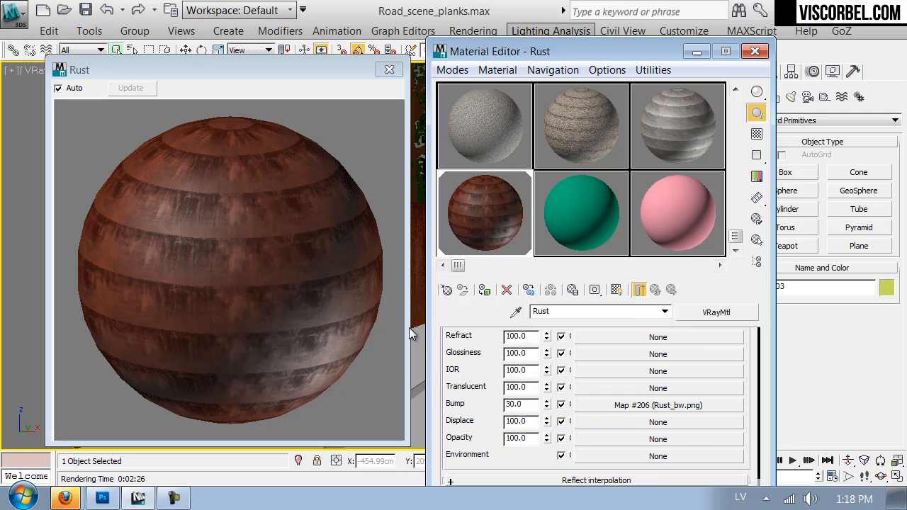
{"action": "left_click", "coordinate": [621, 404]}
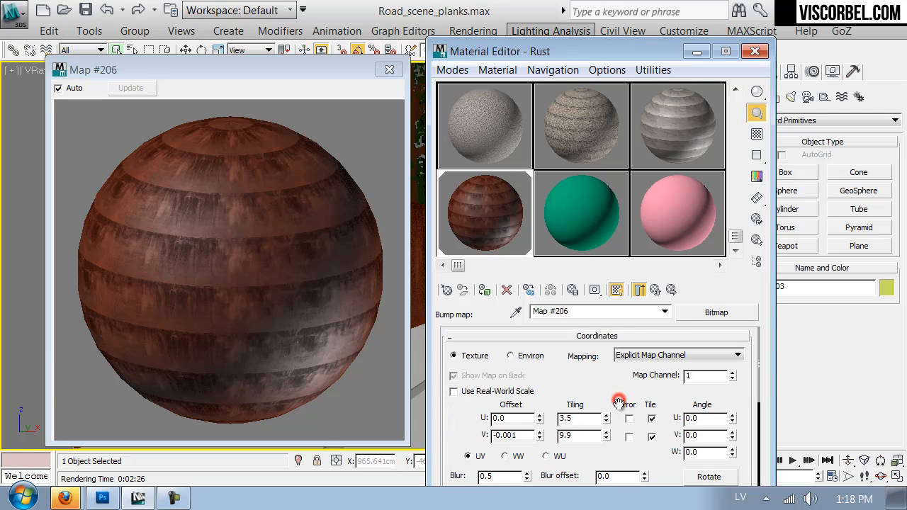
Close the sample preview and the Material Editor, then start a V-Ray render of the rusty wall.
{"action": "left_click", "coordinate": [390, 71]}
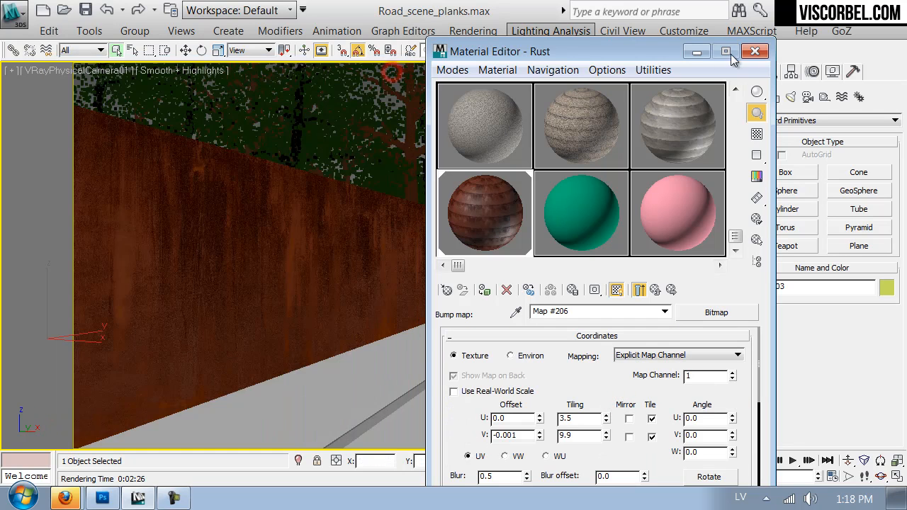
{"action": "left_click", "coordinate": [754, 51]}
{"action": "left_click", "coordinate": [680, 54]}
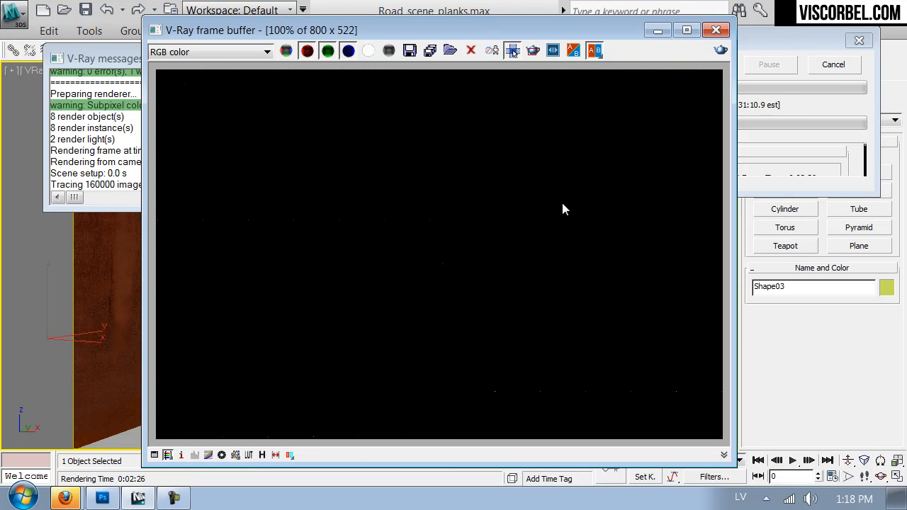
{"action": "left_click", "coordinate": [363, 256]}
{"action": "scroll", "coordinate": [363, 256], "scroll_direction": "down", "scroll_amount": 1}
{"action": "scroll", "coordinate": [363, 257], "scroll_direction": "up", "scroll_amount": 1}
{"action": "scroll", "coordinate": [363, 263], "scroll_direction": "down", "scroll_amount": 1}
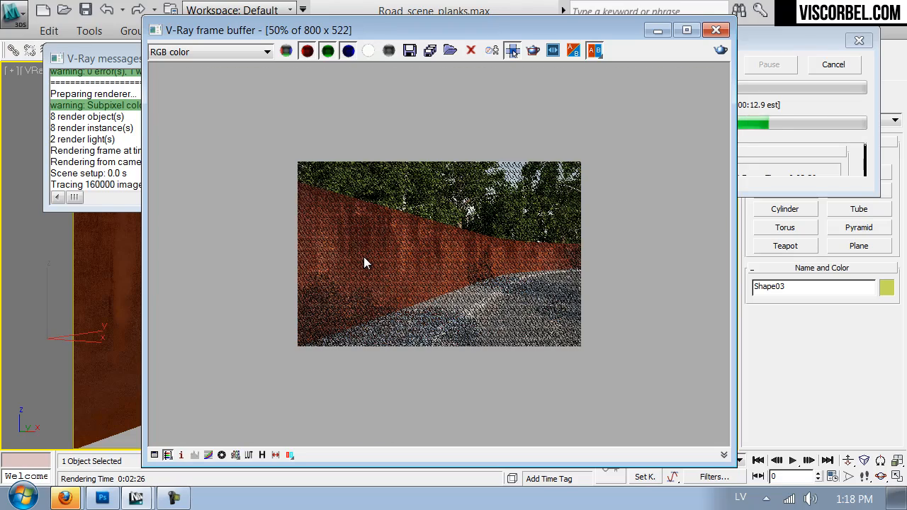
{"action": "scroll", "coordinate": [363, 263], "scroll_direction": "up", "scroll_amount": 1}
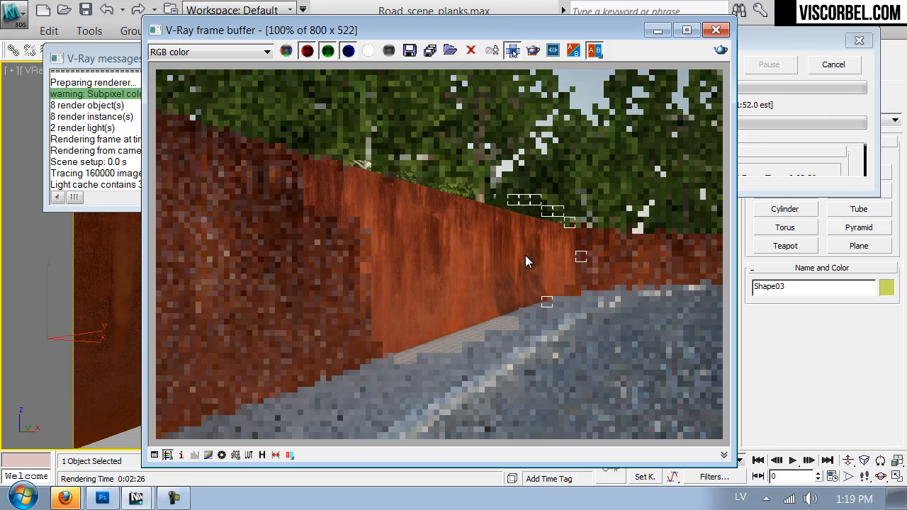
Switch to Photoshop, undo the greyscale change on the rust texture, and lower its saturation and lightness slightly with Hue/Saturation.
{"action": "left_click", "coordinate": [102, 499]}
{"action": "key", "text": "ctrl+z"}
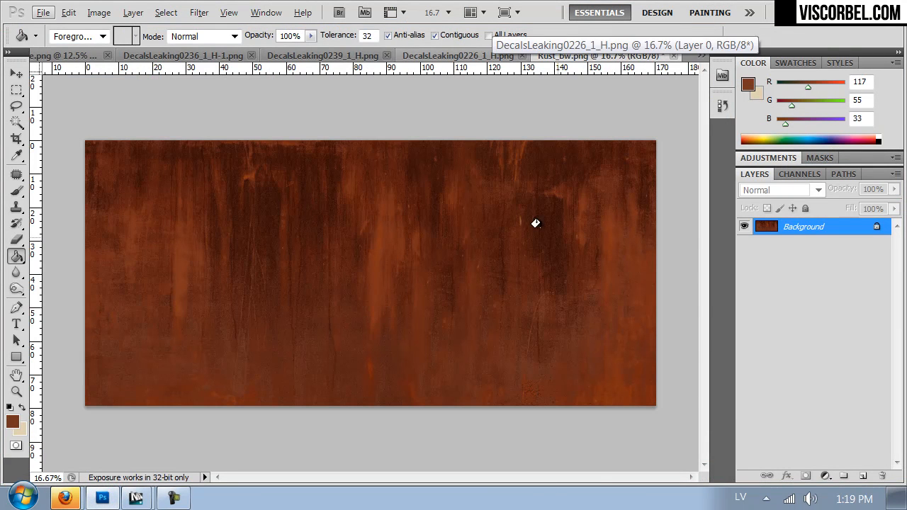
{"action": "left_click", "coordinate": [98, 12]}
{"action": "mouse_move", "coordinate": [122, 56]}
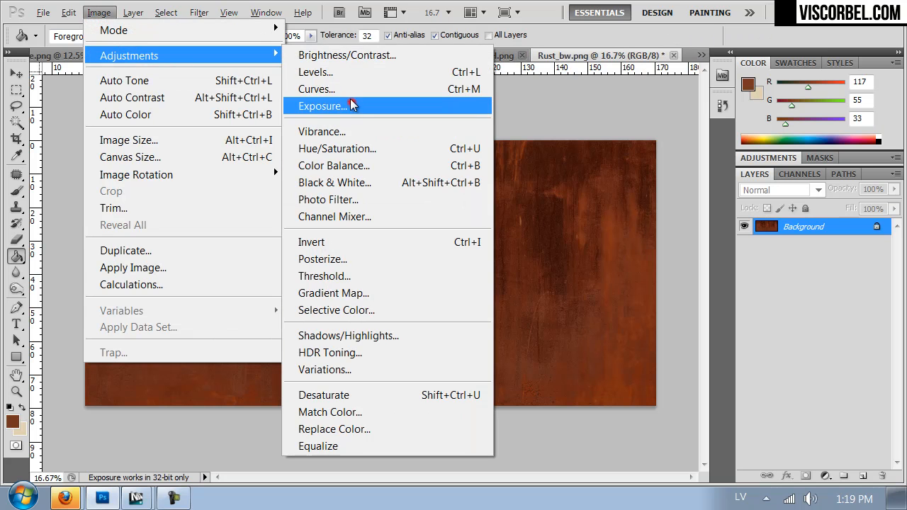
{"action": "left_click", "coordinate": [337, 148]}
{"action": "left_click_drag", "start_coordinate": [621, 206], "coordinate": [609, 207]}
{"action": "left_click_drag", "start_coordinate": [622, 253], "coordinate": [615, 248]}
{"action": "left_click", "coordinate": [778, 99]}
Save the adjusted colour texture over Rust.png in the Textures folder as a non-interlaced PNG.
{"action": "key", "text": "g"}
{"action": "key", "text": "ctrl+shift+s"}
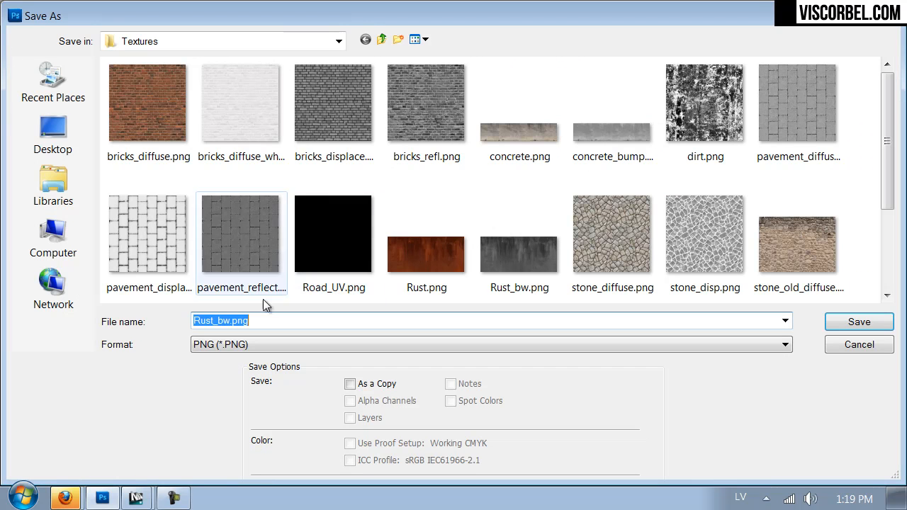
{"action": "double_click", "coordinate": [405, 259]}
{"action": "left_click", "coordinate": [436, 198]}
{"action": "left_click", "coordinate": [482, 177]}
Switch back to 3ds Max, cancel the running render, and close the frame buffer and the V-Ray messages window.
{"action": "left_click", "coordinate": [145, 500]}
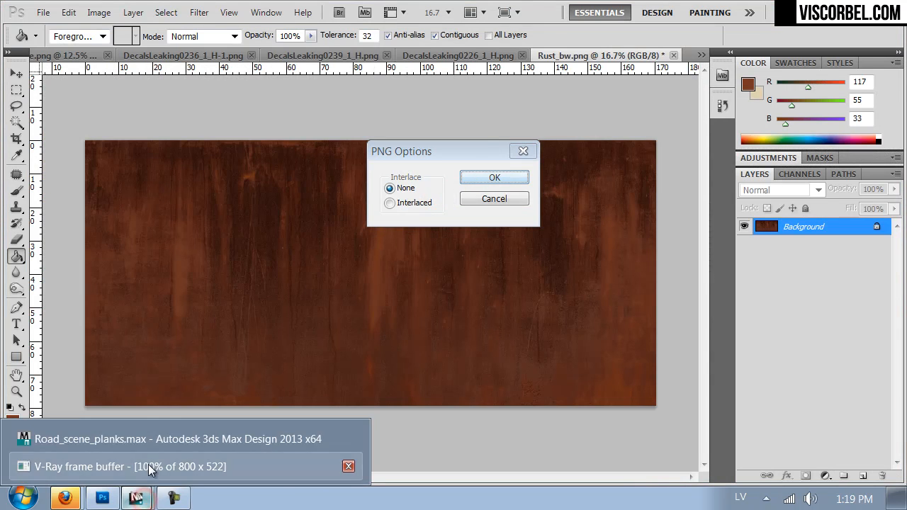
{"action": "left_click", "coordinate": [145, 466]}
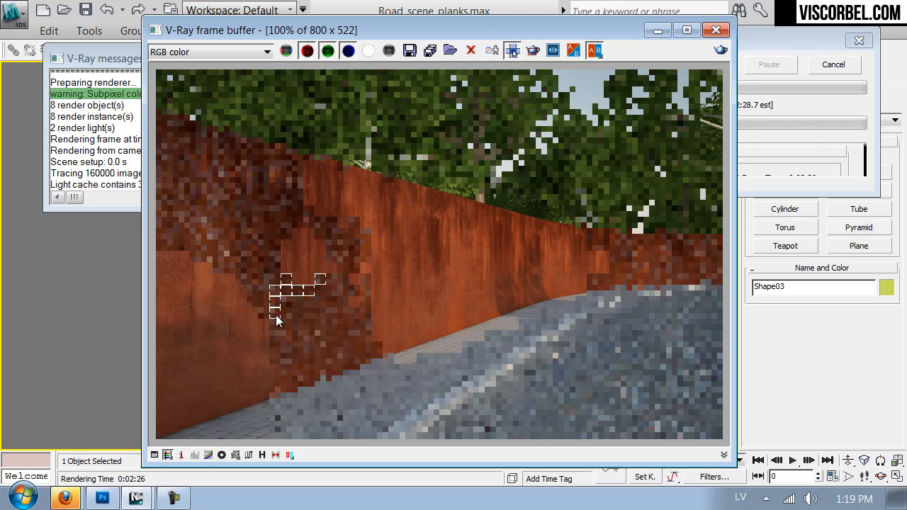
{"action": "left_click", "coordinate": [829, 65]}
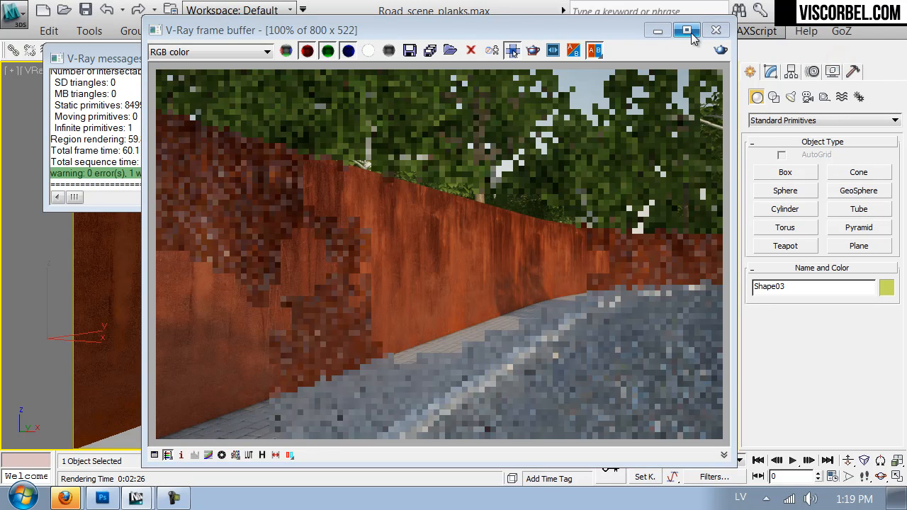
{"action": "left_click", "coordinate": [708, 30]}
{"action": "left_click", "coordinate": [247, 59]}
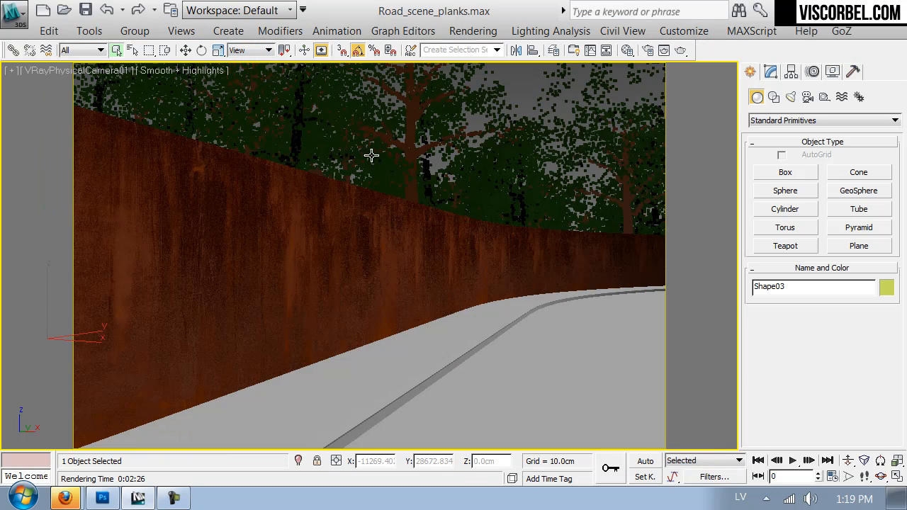
Add a Gradient Ramp map to the Rust material's Displace slot and show it on the wall in the viewport.
{"action": "key", "text": "m"}
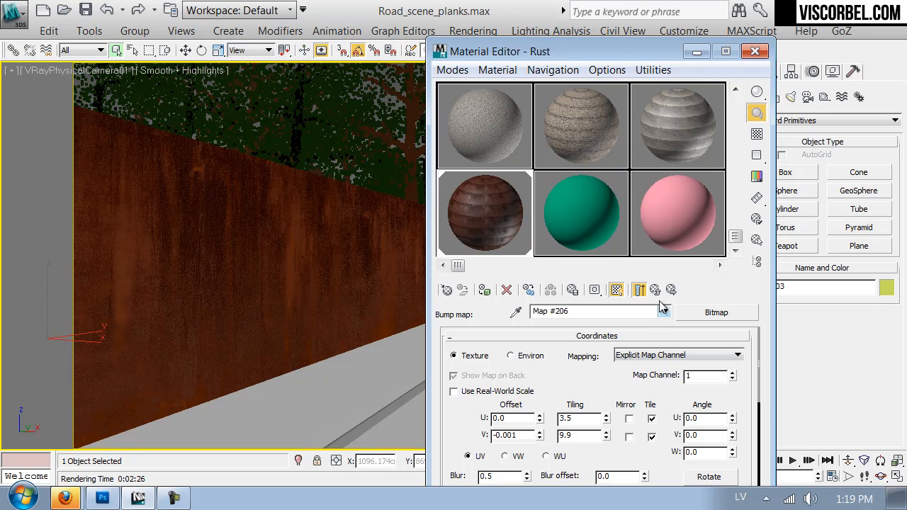
{"action": "left_click", "coordinate": [659, 291]}
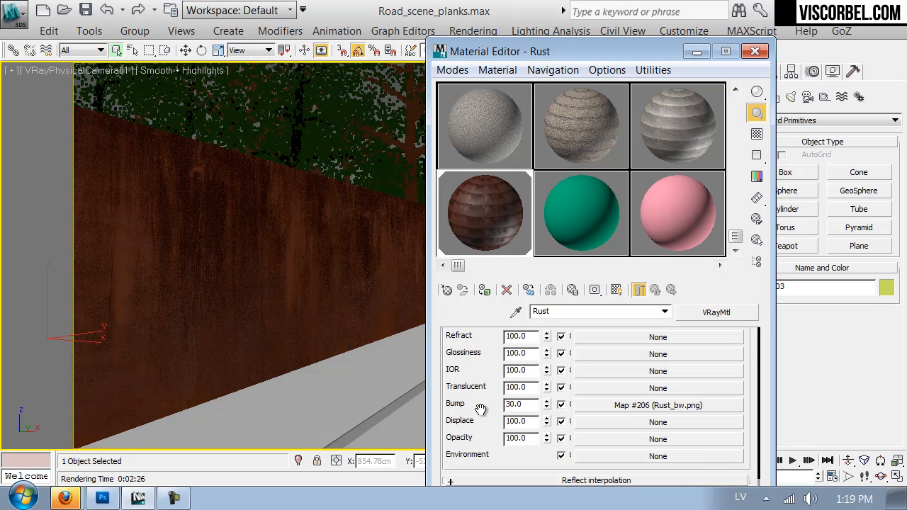
{"action": "left_click", "coordinate": [650, 424]}
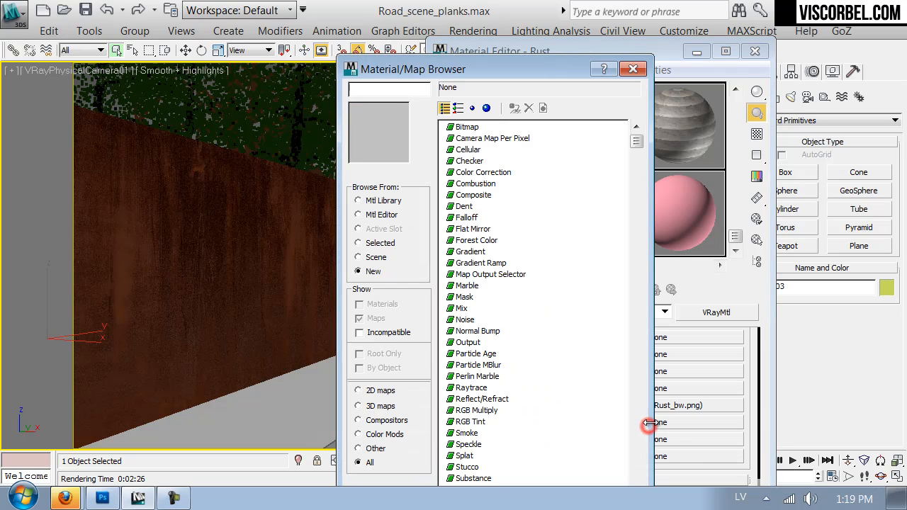
{"action": "double_click", "coordinate": [458, 264]}
{"action": "left_click", "coordinate": [614, 291]}
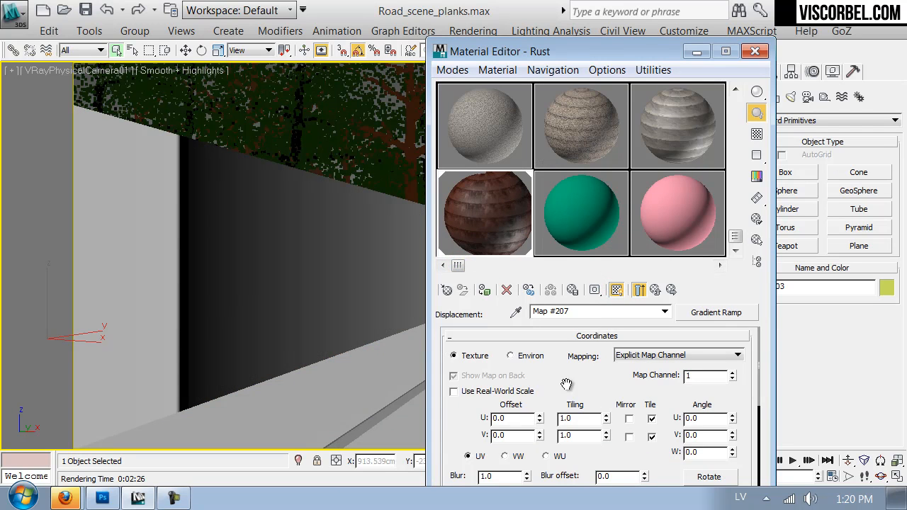
{"action": "scroll", "coordinate": [581, 392], "scroll_direction": "down", "scroll_amount": 5}
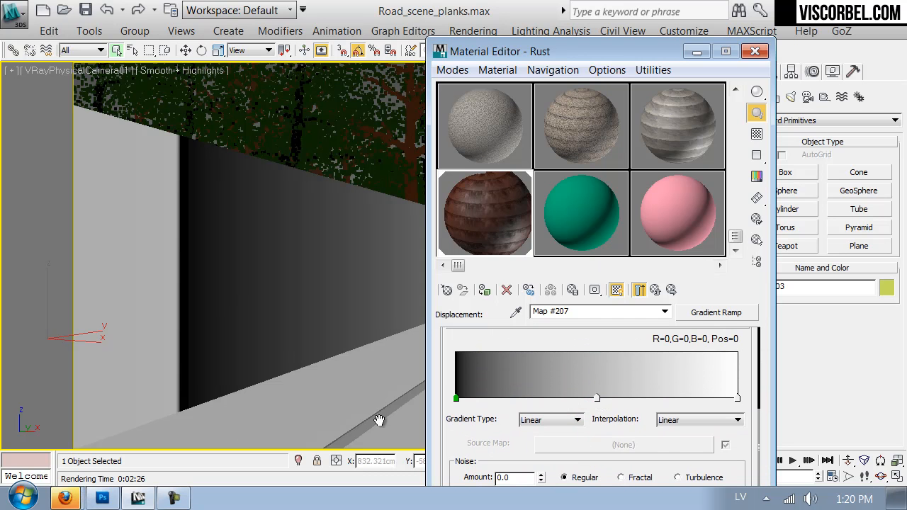
Switch to Firefox and examine a corrugated rusty metal wall photo in the image results as reference.
{"action": "left_click", "coordinate": [65, 444]}
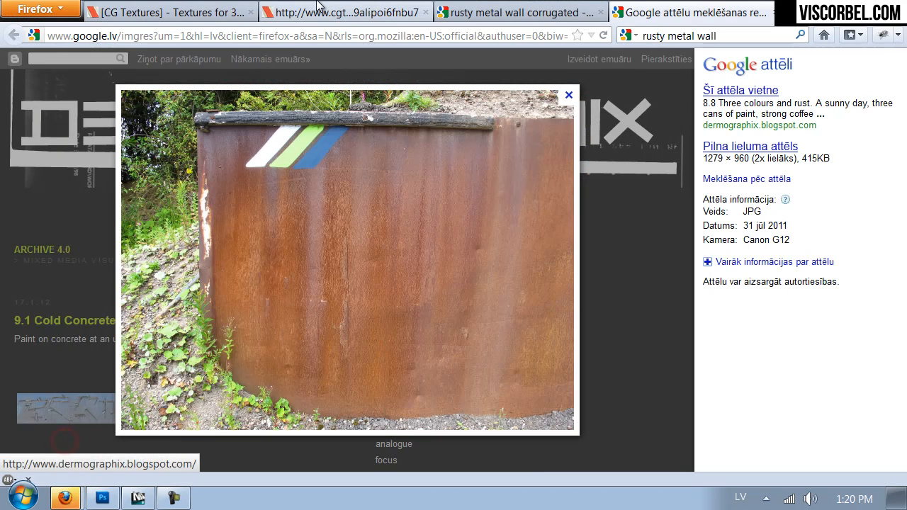
{"action": "left_click", "coordinate": [319, 10]}
{"action": "left_click", "coordinate": [466, 8]}
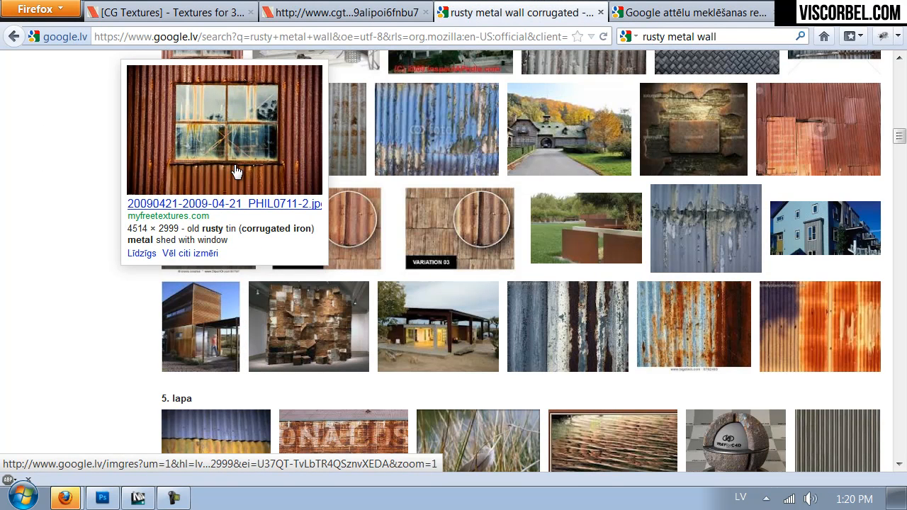
{"action": "left_click", "coordinate": [236, 171]}
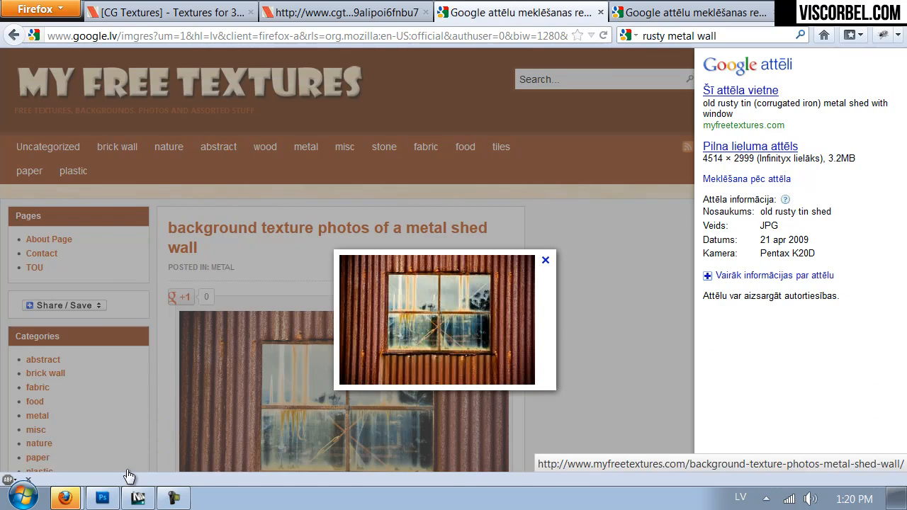
Back in 3ds Max, set the gradient ramp's end flag at position 100 to black and its middle flag to white.
{"action": "left_click", "coordinate": [137, 498]}
{"action": "double_click", "coordinate": [737, 398]}
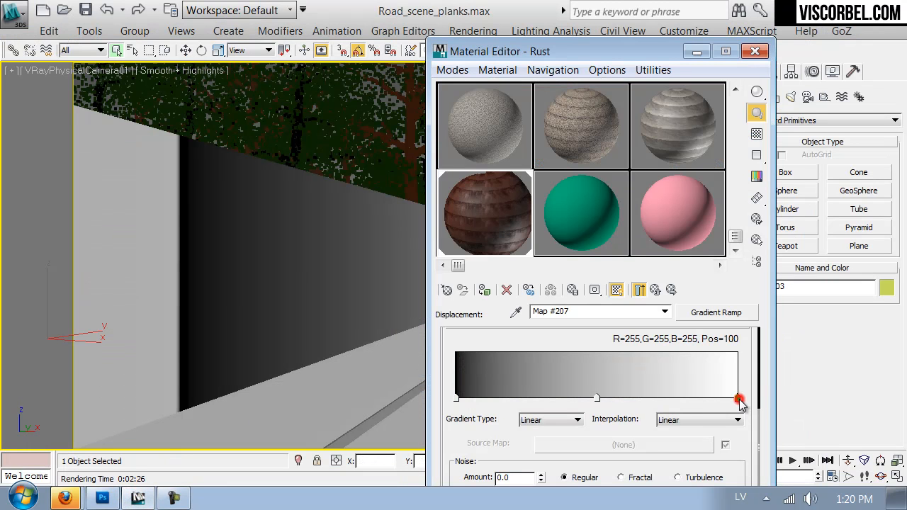
{"action": "left_click_drag", "start_coordinate": [529, 228], "coordinate": [519, 228]}
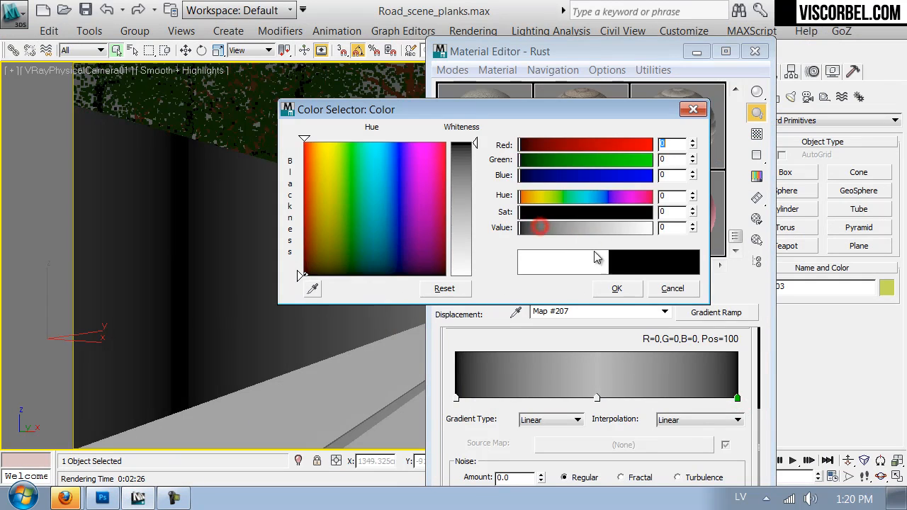
{"action": "left_click", "coordinate": [615, 287]}
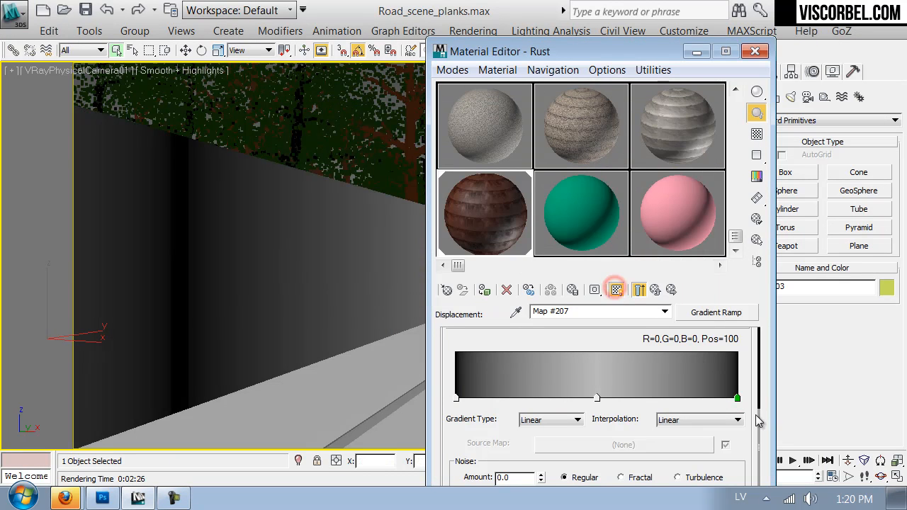
{"action": "double_click", "coordinate": [595, 398]}
{"action": "left_click_drag", "start_coordinate": [583, 228], "coordinate": [653, 228]}
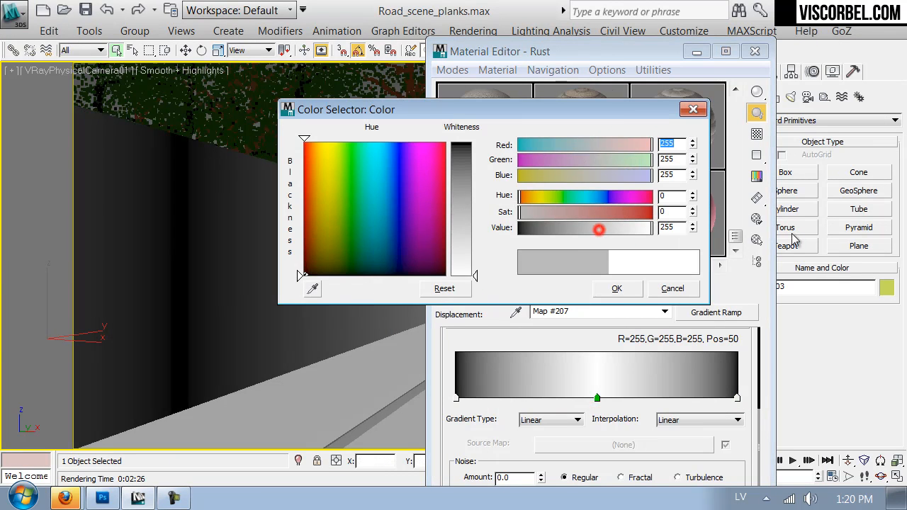
{"action": "left_click", "coordinate": [633, 289]}
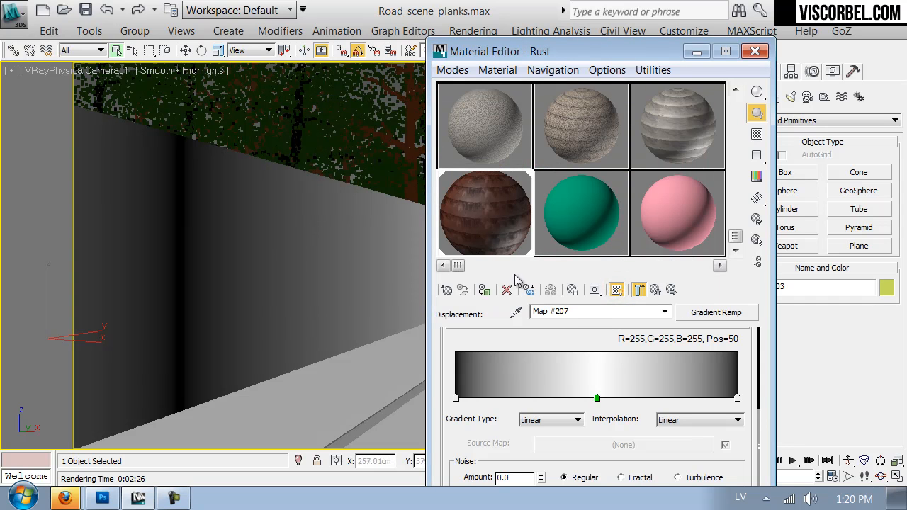
{"action": "left_click", "coordinate": [548, 335]}
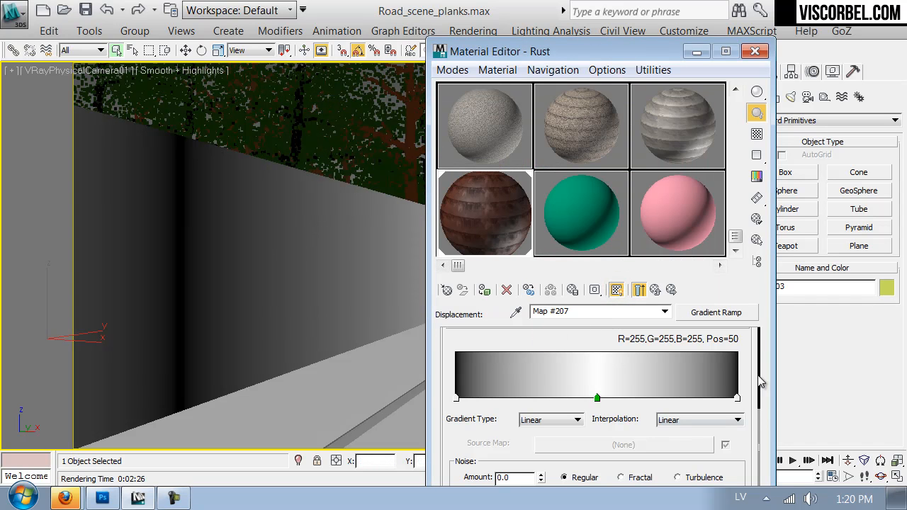
Shift the ramp's middle white flag toward the start and add a second pure white flag at position 58.
{"action": "left_click_drag", "start_coordinate": [597, 399], "coordinate": [577, 400]}
{"action": "left_click", "coordinate": [621, 399]}
{"action": "double_click", "coordinate": [620, 399]}
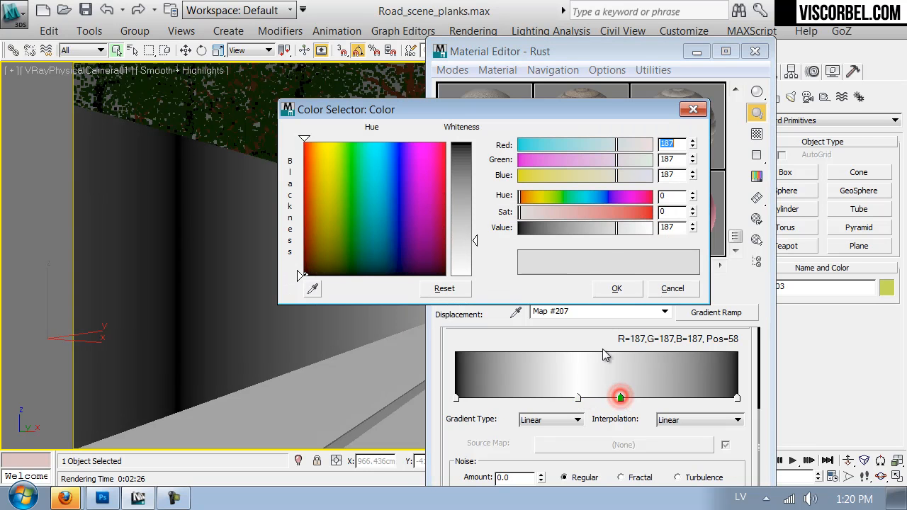
{"action": "left_click_drag", "start_coordinate": [630, 227], "coordinate": [655, 228]}
{"action": "left_click", "coordinate": [611, 289]}
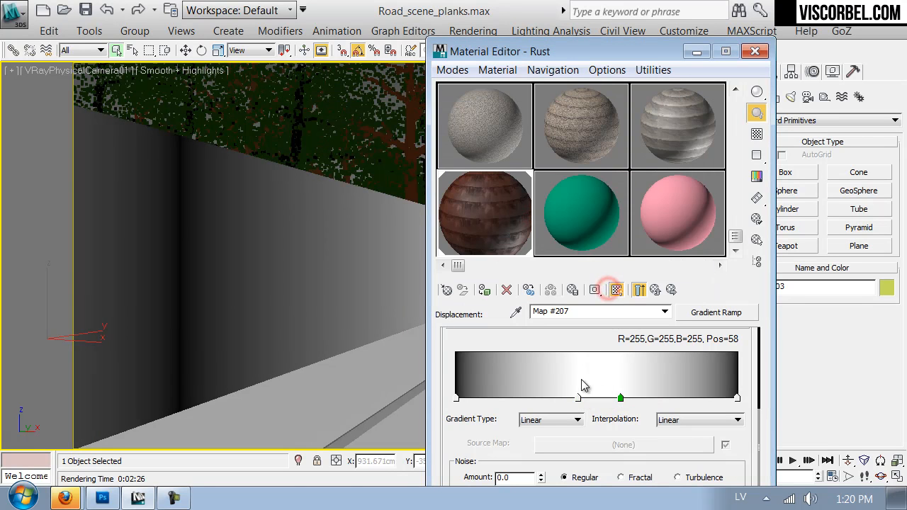
Place the ramp's two white flags at positions 37 and 63, deleting the stray flag at position 66.
{"action": "left_click_drag", "start_coordinate": [577, 399], "coordinate": [549, 397]}
{"action": "left_click", "coordinate": [641, 398]}
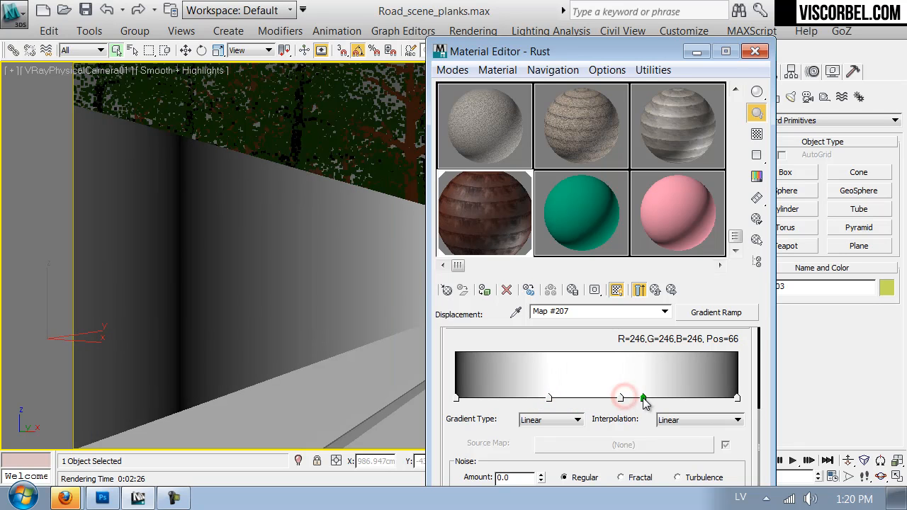
{"action": "right_click", "coordinate": [641, 399]}
{"action": "left_click", "coordinate": [673, 470]}
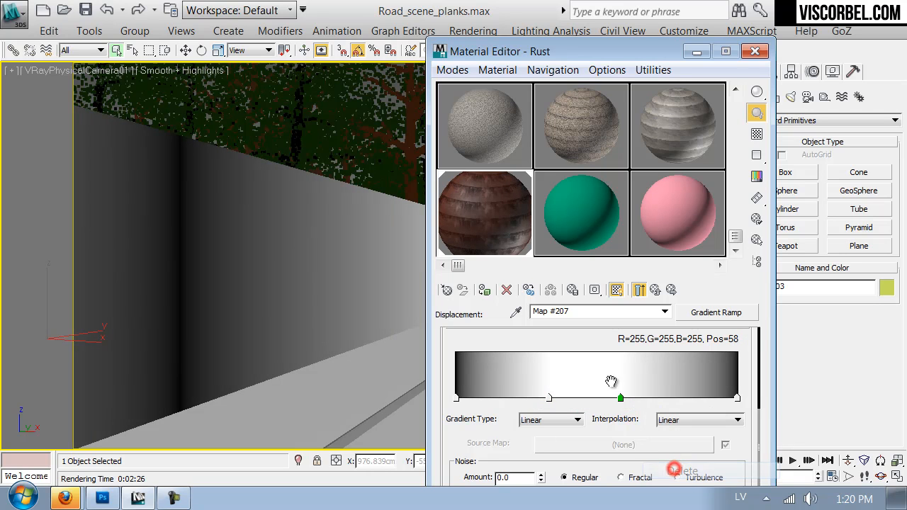
{"action": "left_click_drag", "start_coordinate": [621, 398], "coordinate": [630, 398]}
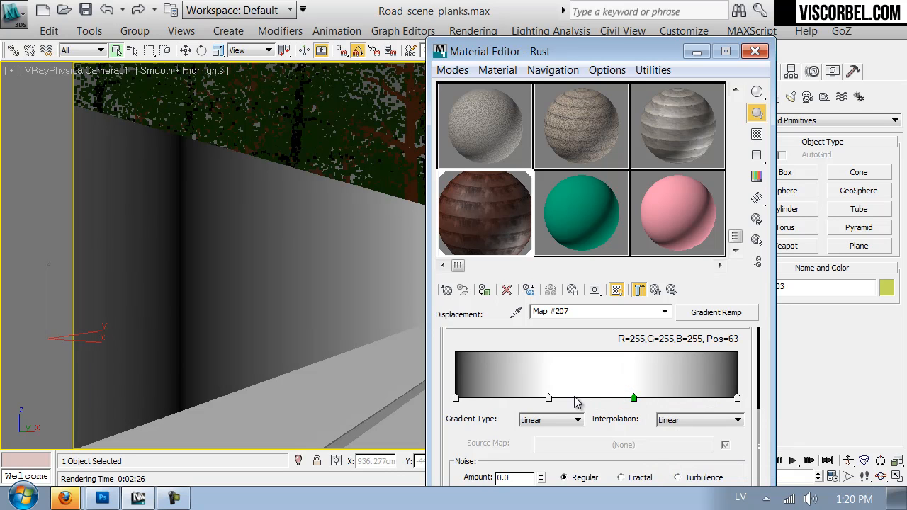
{"action": "left_click_drag", "start_coordinate": [552, 399], "coordinate": [560, 399]}
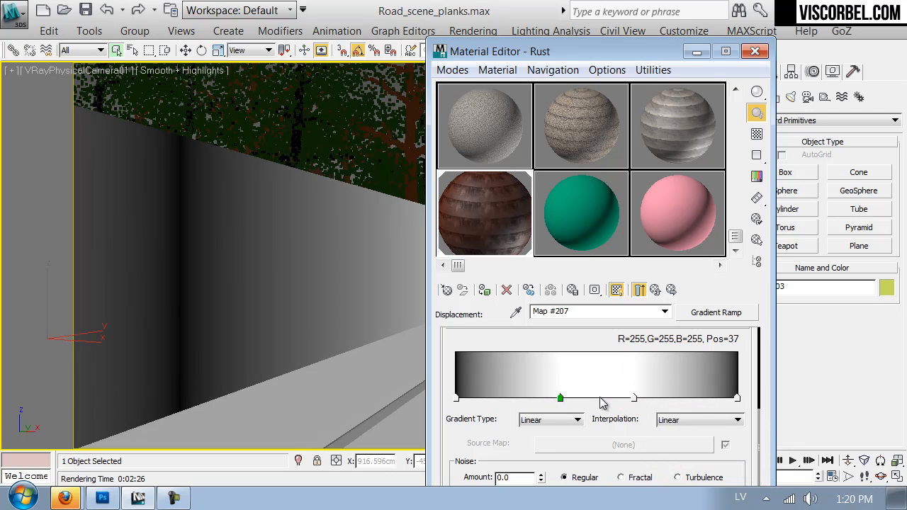
Try the Ease In, Solid and Custom interpolations on the gradient ramp and set it to Ease In Out.
{"action": "left_click", "coordinate": [710, 425]}
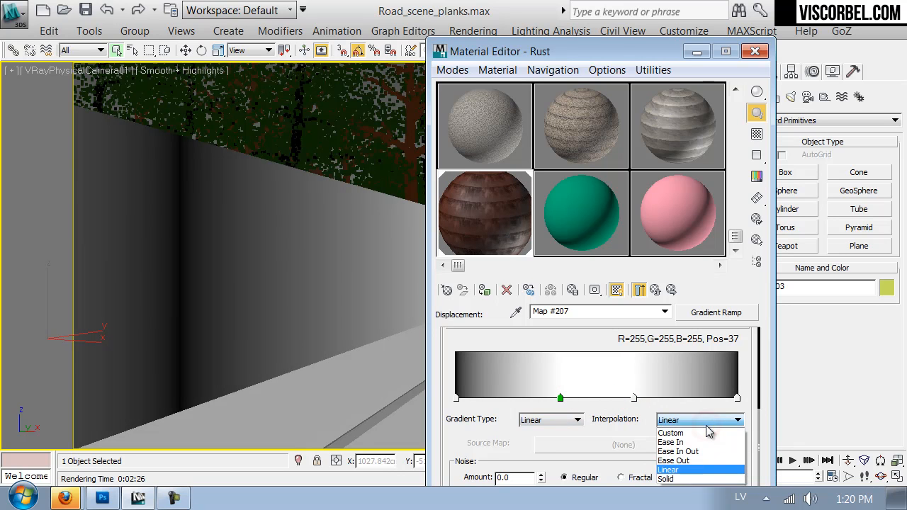
{"action": "left_click", "coordinate": [706, 423]}
{"action": "left_click", "coordinate": [552, 419]}
{"action": "left_click", "coordinate": [559, 421]}
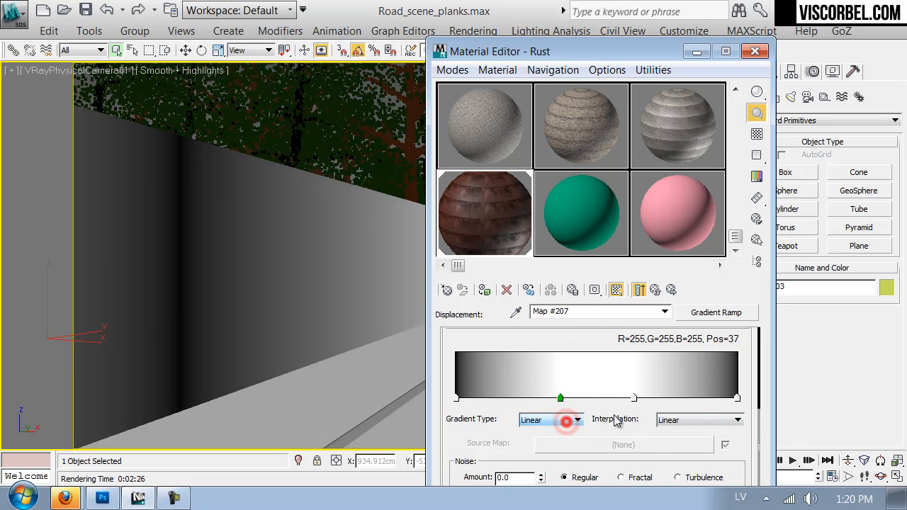
{"action": "left_click", "coordinate": [697, 420]}
{"action": "left_click", "coordinate": [680, 442]}
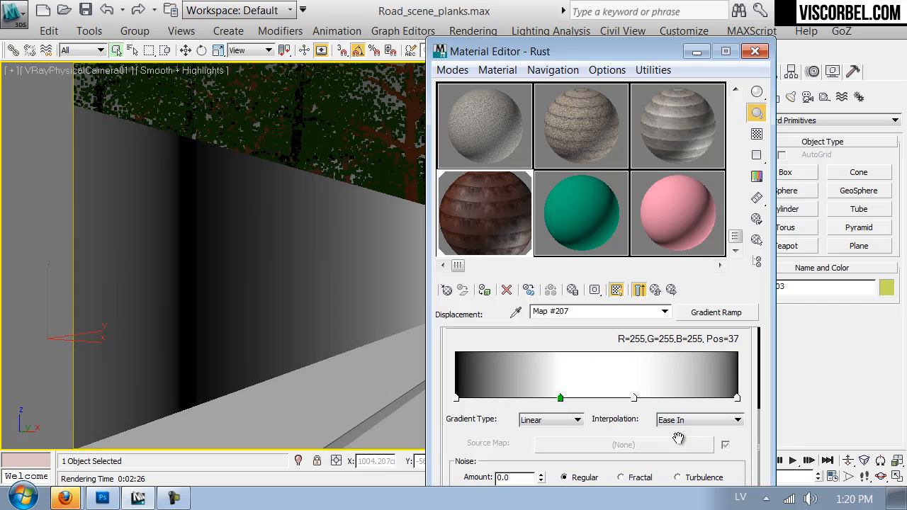
{"action": "scroll", "coordinate": [680, 435], "scroll_direction": "down", "scroll_amount": 2}
{"action": "scroll", "coordinate": [680, 435], "scroll_direction": "down", "scroll_amount": 2}
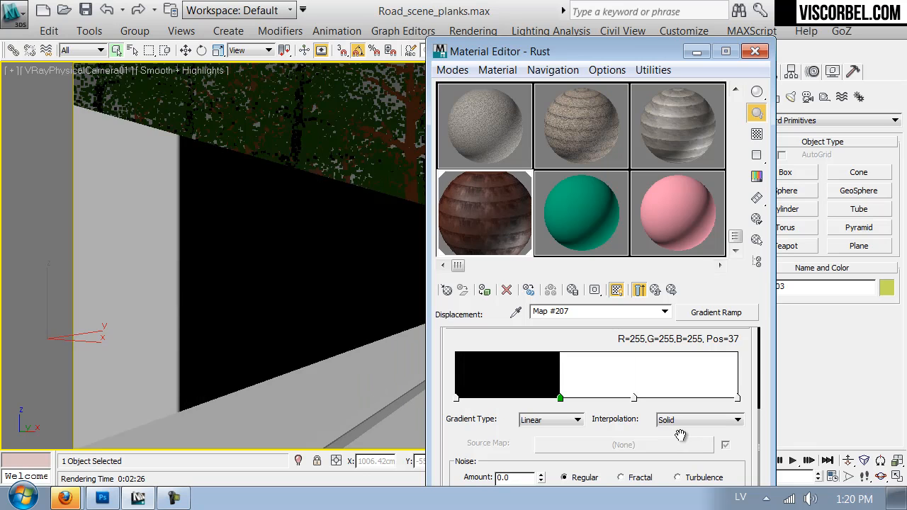
{"action": "scroll", "coordinate": [681, 432], "scroll_direction": "up", "scroll_amount": 1}
{"action": "scroll", "coordinate": [680, 431], "scroll_direction": "up", "scroll_amount": 4}
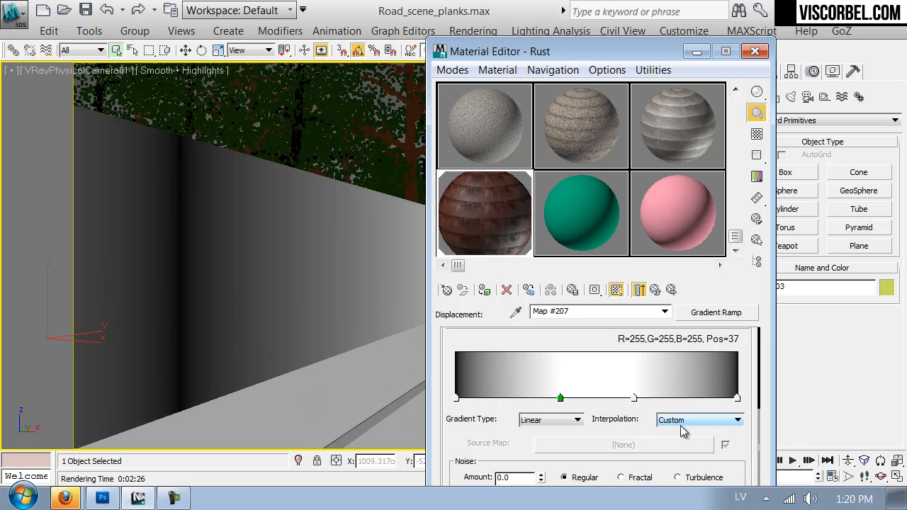
{"action": "scroll", "coordinate": [681, 430], "scroll_direction": "down", "scroll_amount": 2}
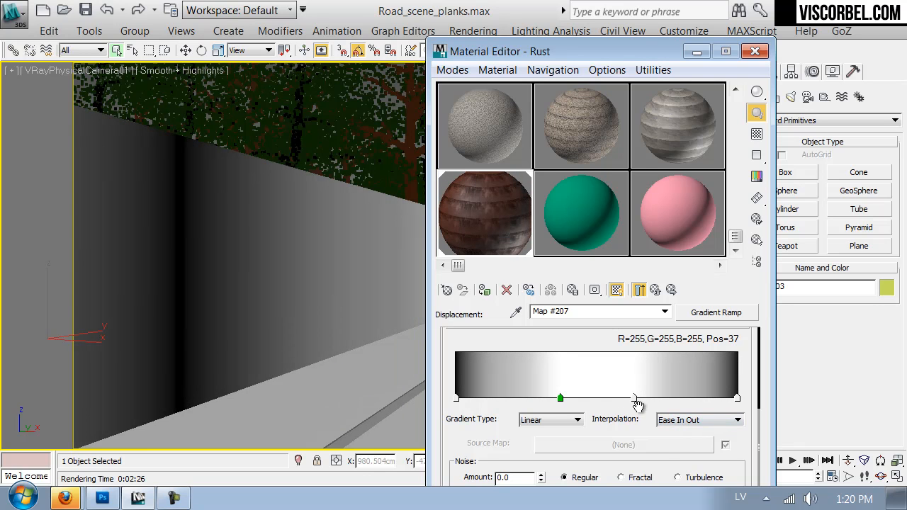
Move the gradient ramp's white flag at position 37 to 51 and delete the white flag at 63.
{"action": "left_click_drag", "start_coordinate": [560, 398], "coordinate": [600, 400]}
{"action": "right_click", "coordinate": [633, 398]}
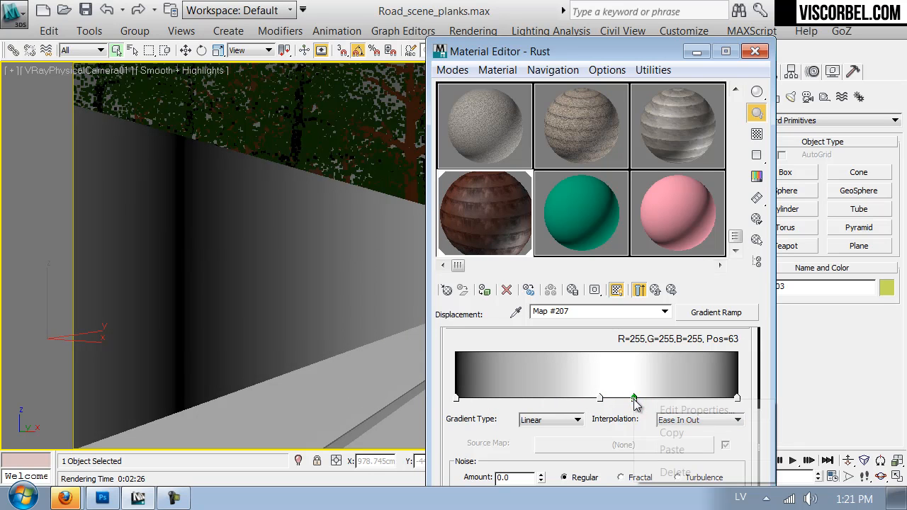
{"action": "left_click", "coordinate": [662, 471]}
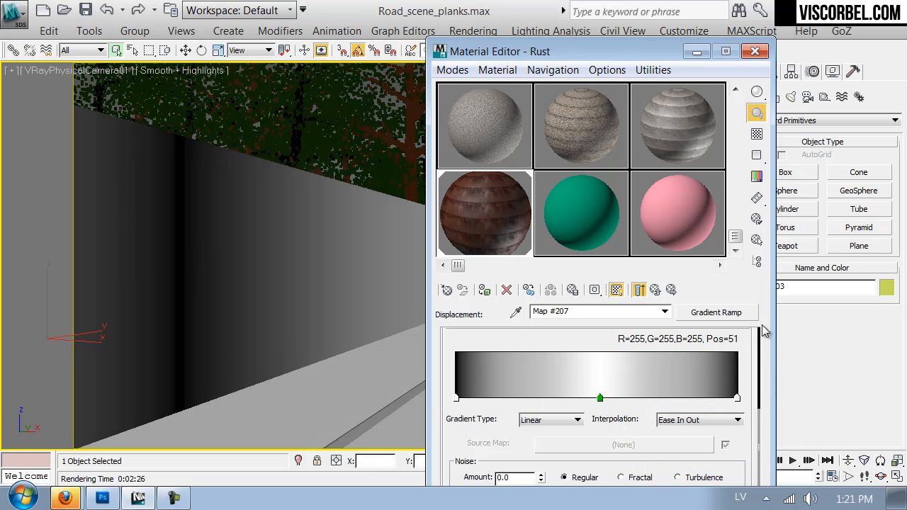
Try U tiling values of 50 and 60 on the gradient ramp and set it to 200.
{"action": "scroll", "coordinate": [750, 360], "scroll_direction": "up", "scroll_amount": 5}
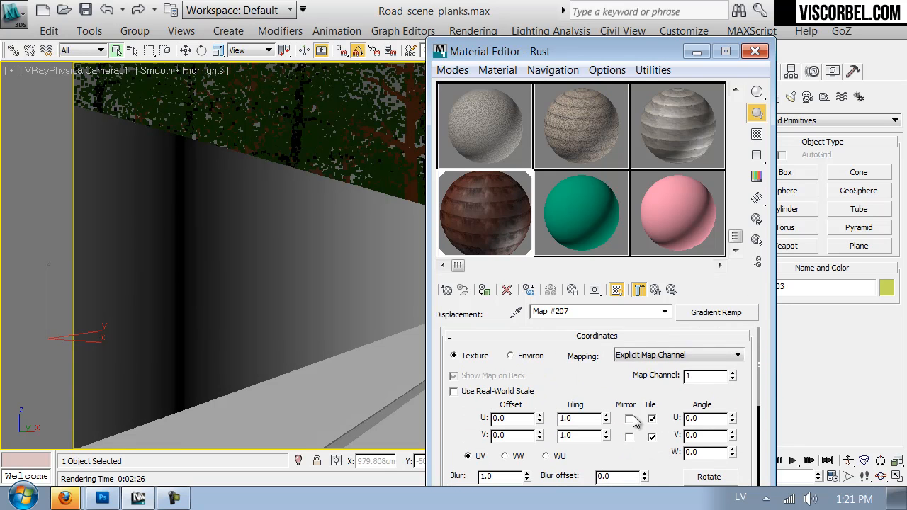
{"action": "left_click_drag", "start_coordinate": [605, 418], "coordinate": [611, 324]}
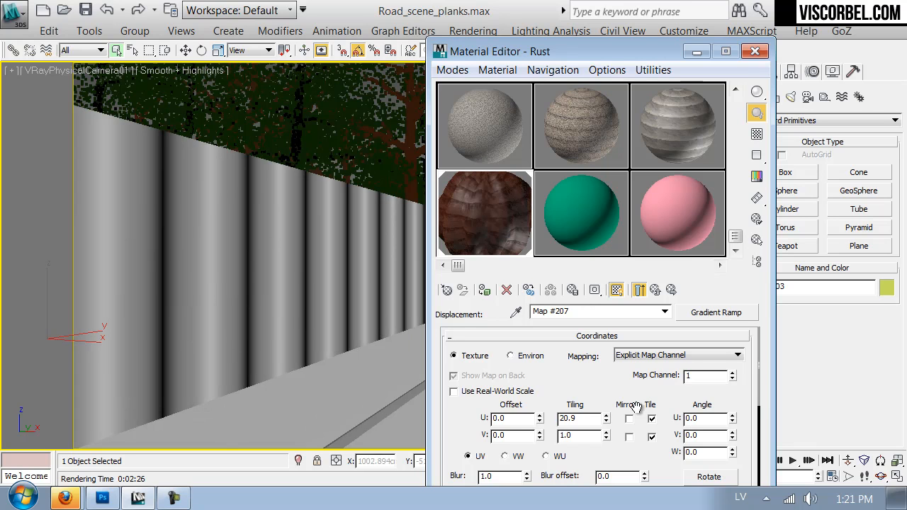
{"action": "double_click", "coordinate": [584, 423]}
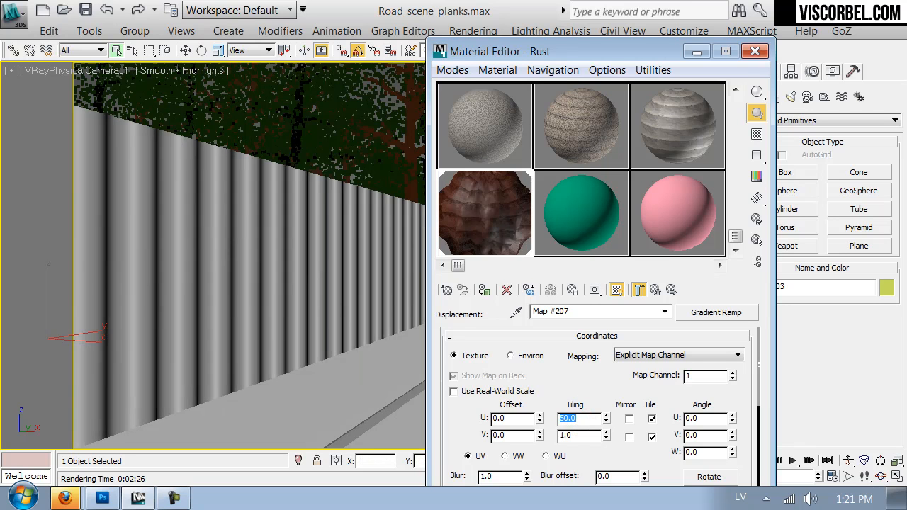
{"action": "key", "text": "Return"}
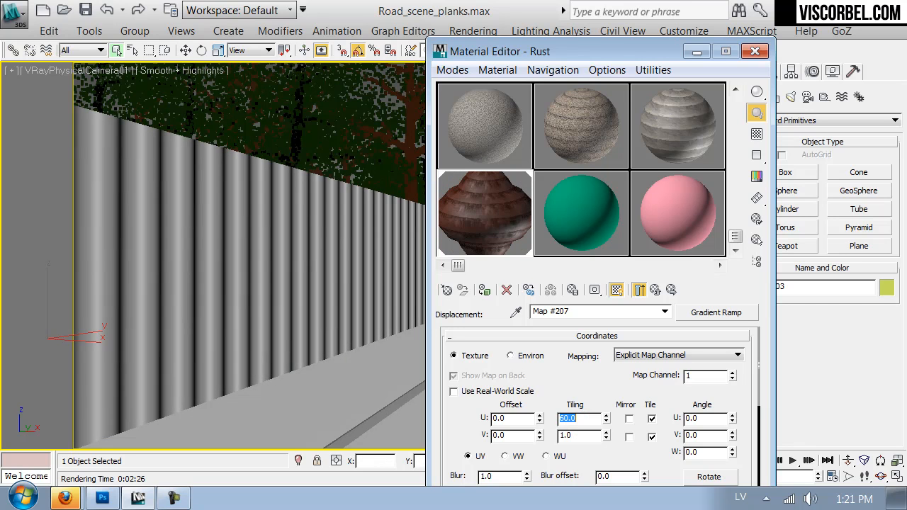
{"action": "type", "text": "200"}
{"action": "key", "text": "Return"}
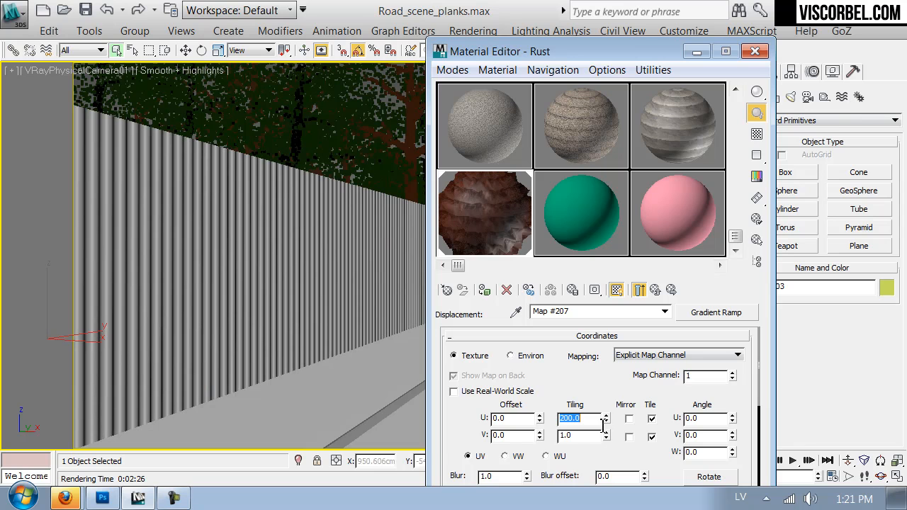
Set the gradient ramp's interpolation to Linear and return to the parent Rust material.
{"action": "scroll", "coordinate": [637, 407], "scroll_direction": "down", "scroll_amount": 5}
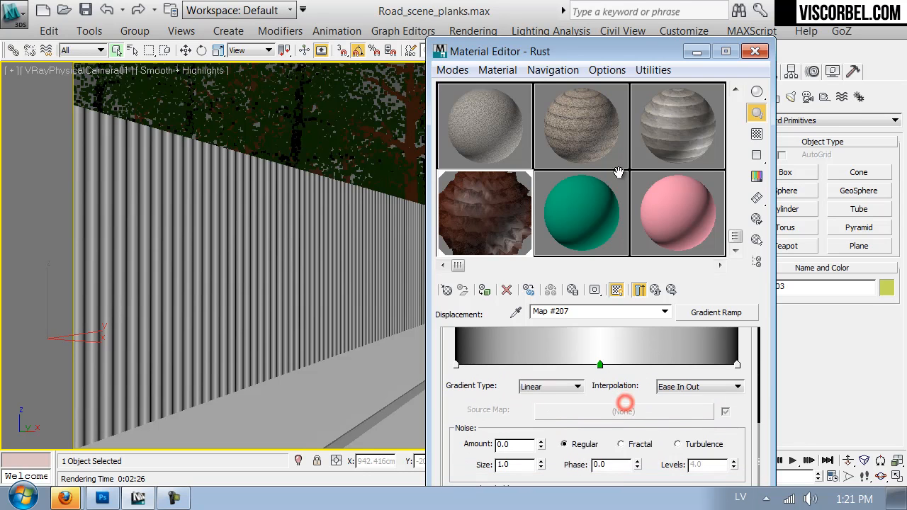
{"action": "left_click", "coordinate": [719, 386]}
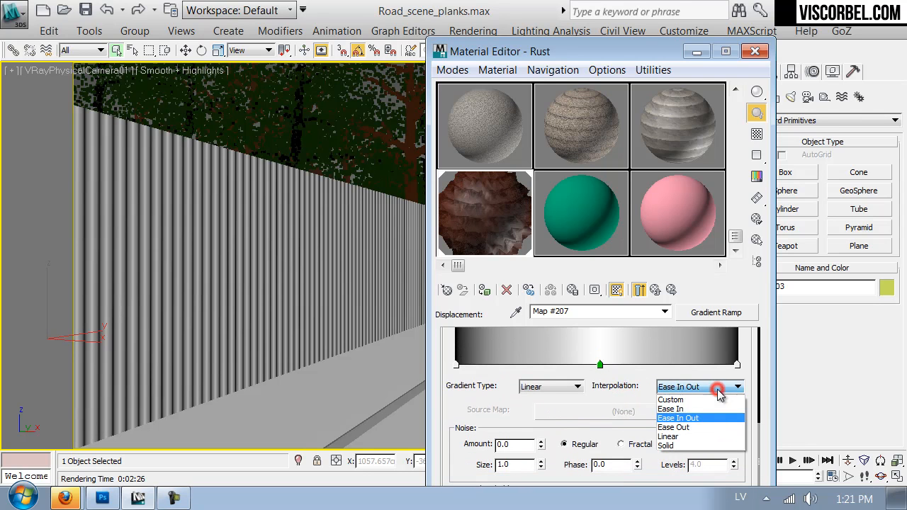
{"action": "left_click", "coordinate": [665, 437]}
{"action": "left_click_drag", "start_coordinate": [627, 379], "coordinate": [629, 446]}
{"action": "left_click", "coordinate": [658, 290]}
Set the Rust material's displacement amount to 2.0, test render the wall and stop the render.
{"action": "double_click", "coordinate": [534, 423]}
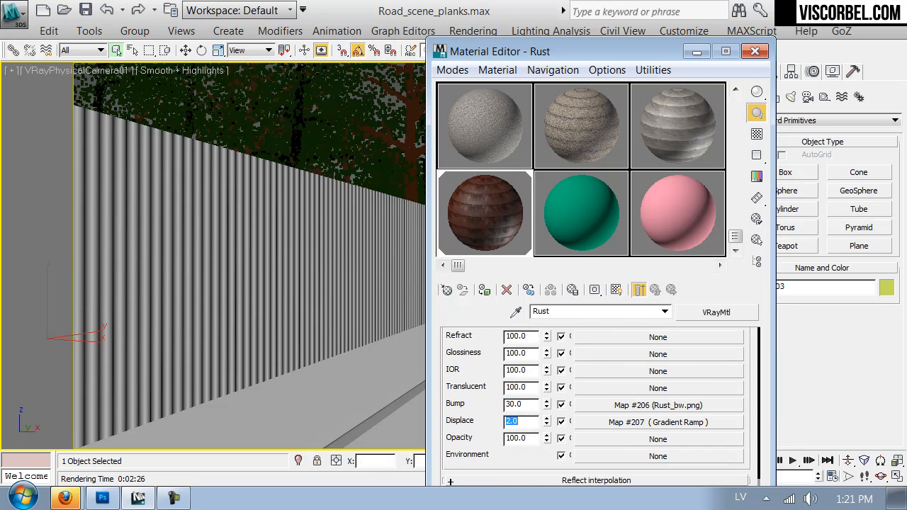
{"action": "left_click_drag", "start_coordinate": [660, 56], "coordinate": [670, 104]}
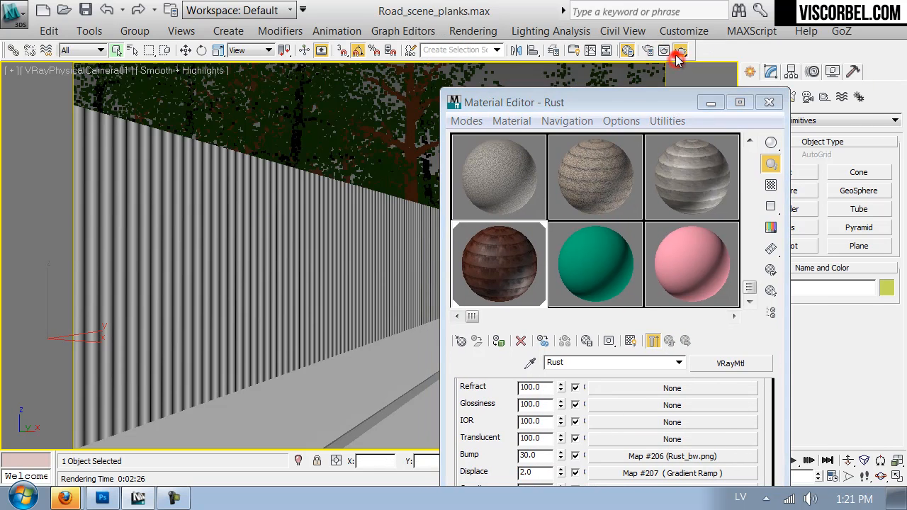
{"action": "left_click", "coordinate": [677, 54]}
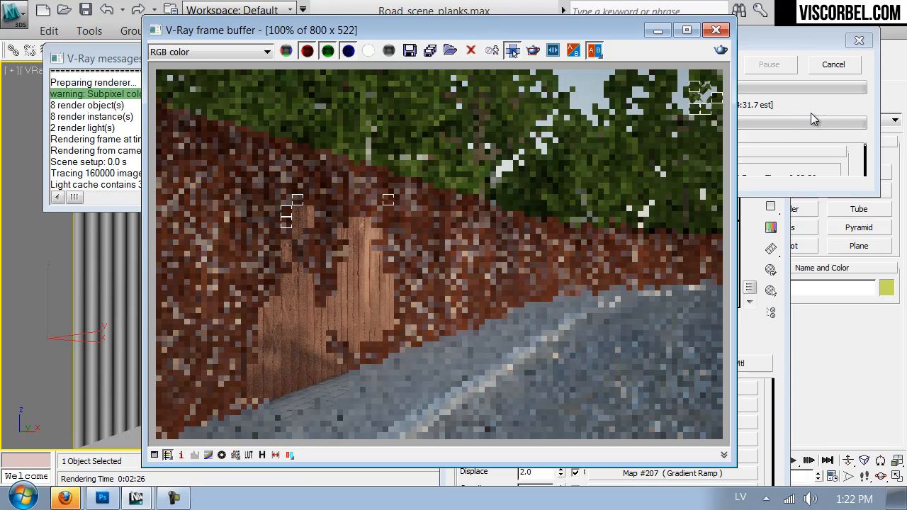
{"action": "left_click", "coordinate": [833, 64]}
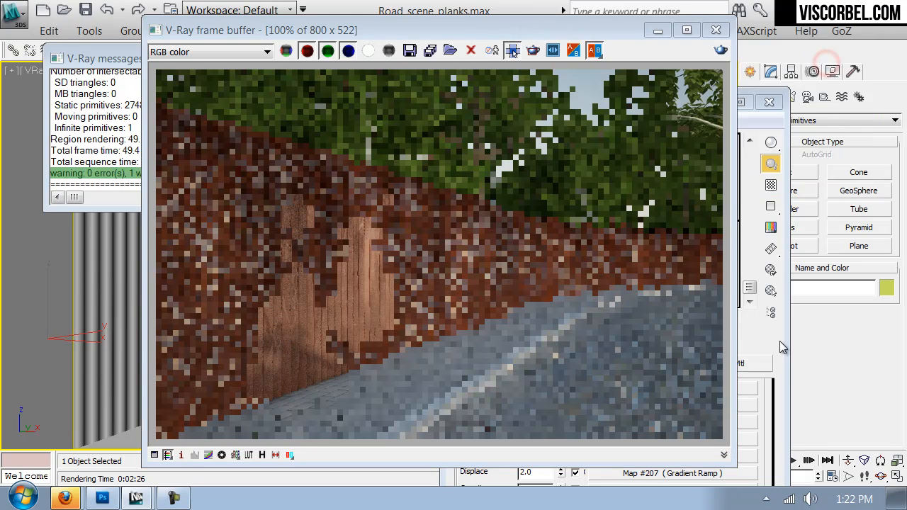
Set the Rust material's displacement amount to 1.0.
{"action": "left_click", "coordinate": [760, 450]}
{"action": "left_click_drag", "start_coordinate": [534, 470], "coordinate": [371, 477]}
{"action": "type", "text": "1"}
{"action": "key", "text": "Return"}
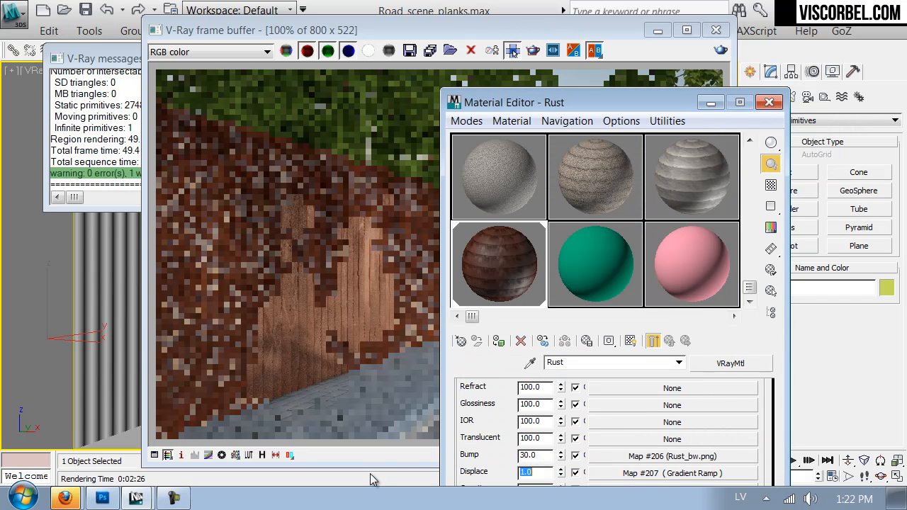
Minimize the rendered image and set V-Ray's default displacement edge length to 2.0 pixels in Render Setup.
{"action": "left_click", "coordinate": [655, 32]}
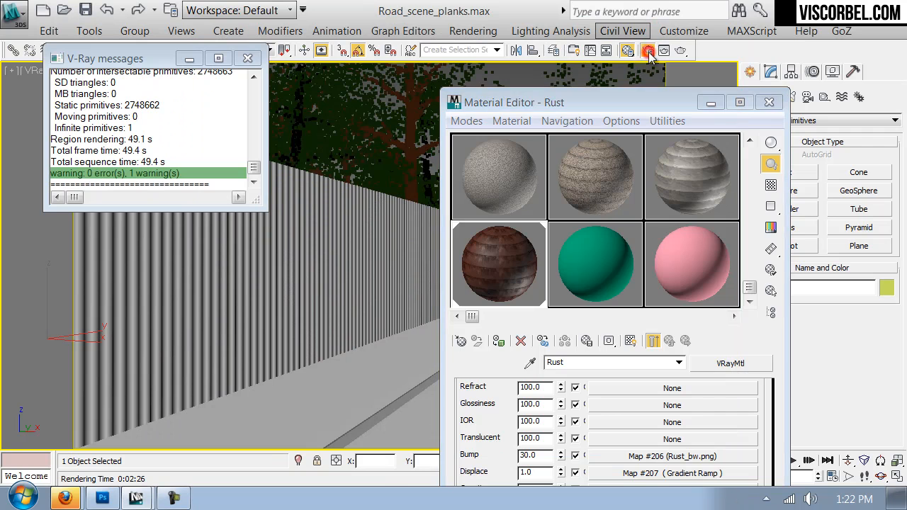
{"action": "key", "text": "F10"}
{"action": "left_click", "coordinate": [625, 43]}
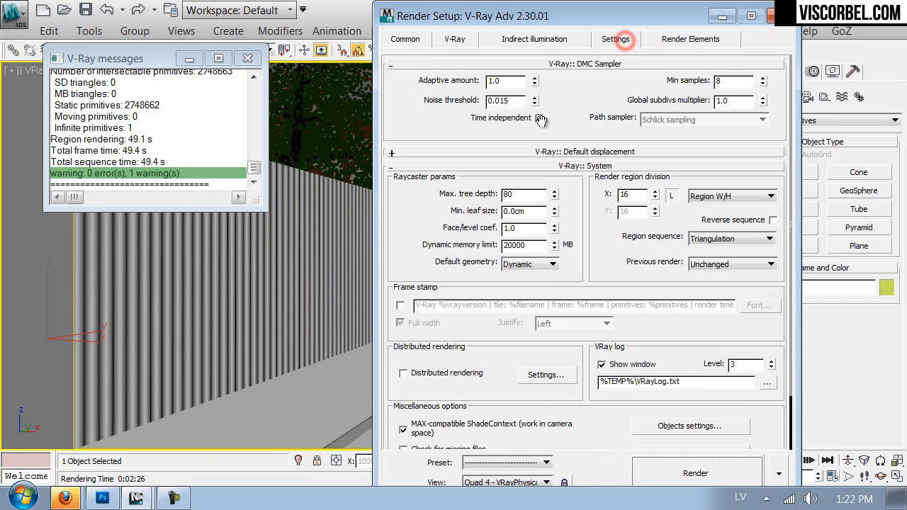
{"action": "left_click", "coordinate": [578, 152]}
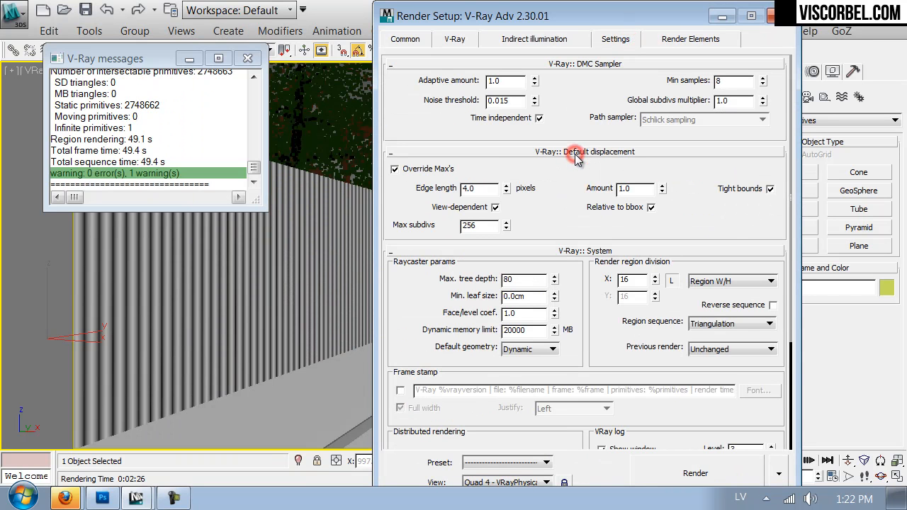
{"action": "double_click", "coordinate": [490, 190]}
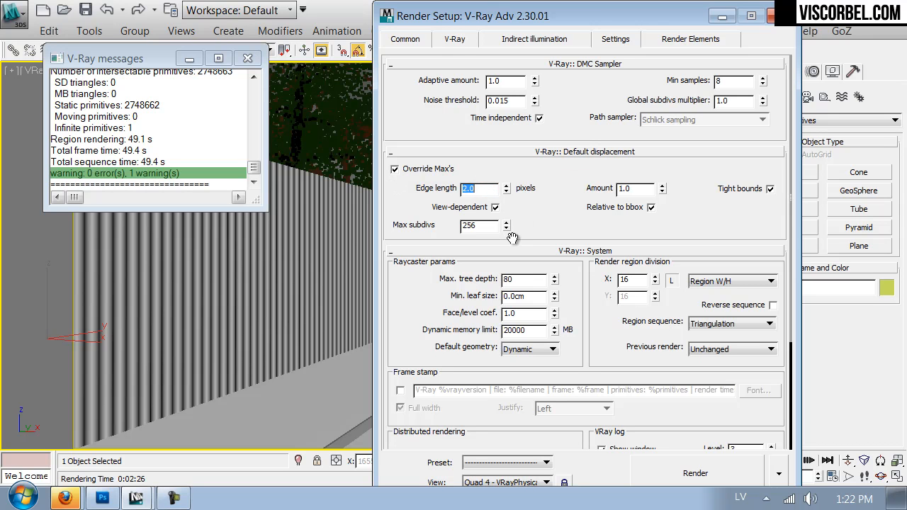
Render the scene, examine the corrugated wall up close in the frame buffer and stop the render.
{"action": "left_click", "coordinate": [698, 474]}
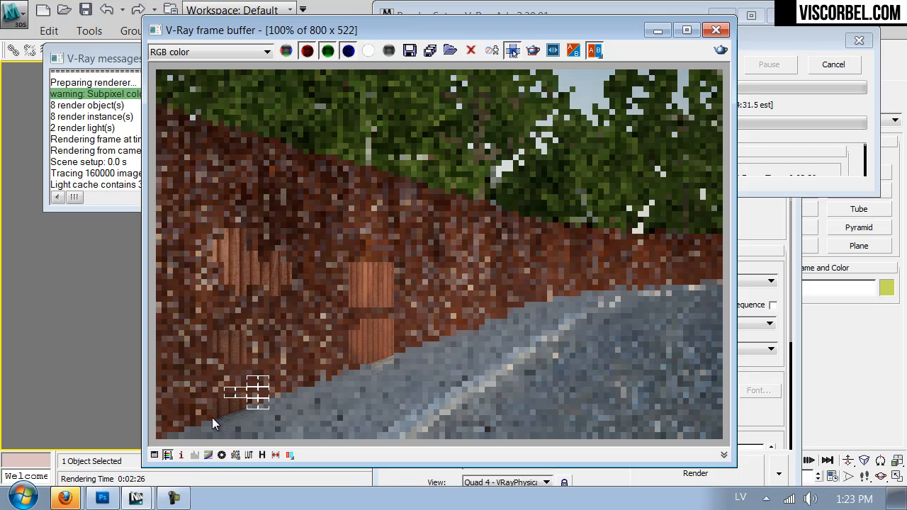
{"action": "scroll", "coordinate": [207, 424], "scroll_direction": "up", "scroll_amount": 2}
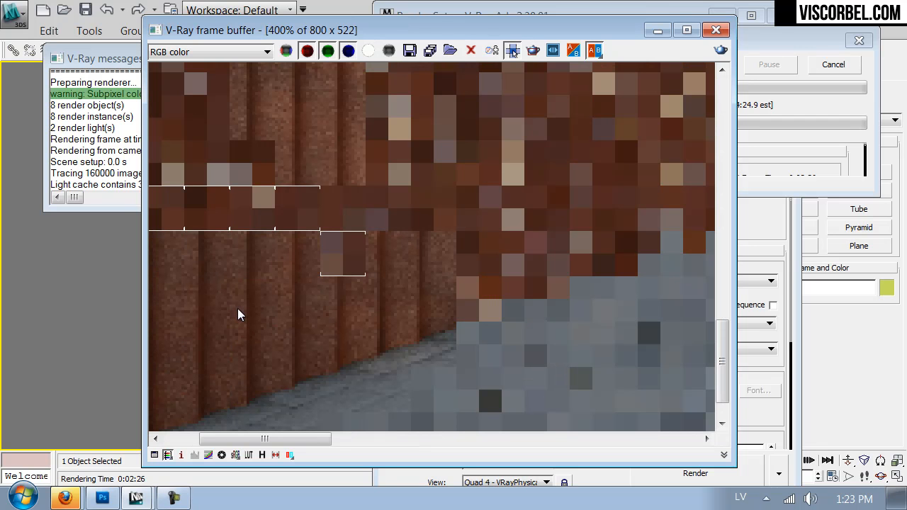
{"action": "scroll", "coordinate": [238, 312], "scroll_direction": "down", "scroll_amount": 2}
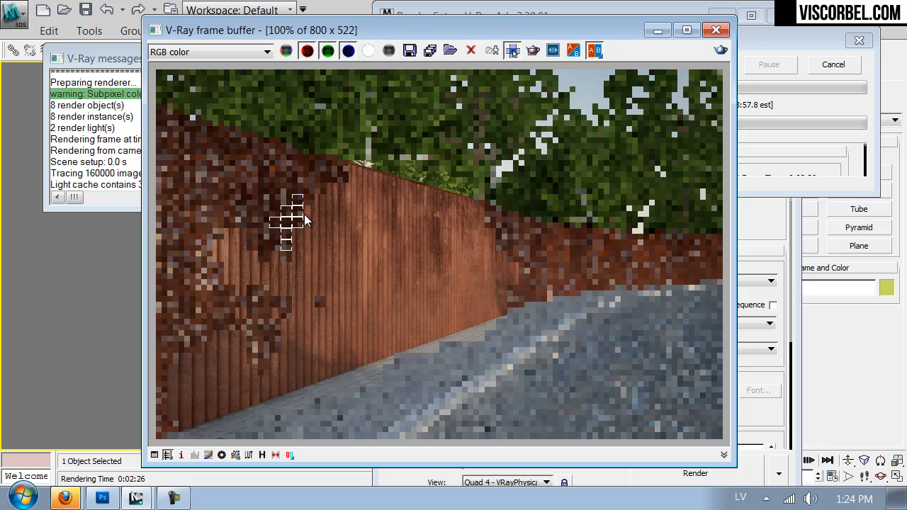
{"action": "left_click", "coordinate": [835, 64]}
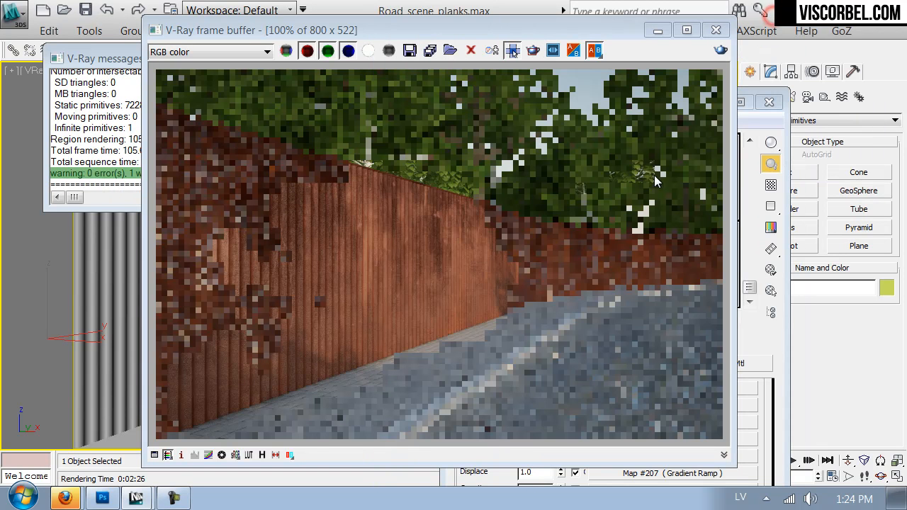
Copy the Rust material into the neighbouring sample slot and name the copy Rust_corrugated_2.
{"action": "left_click", "coordinate": [765, 336]}
{"action": "left_click", "coordinate": [515, 248]}
{"action": "left_click", "coordinate": [607, 362]}
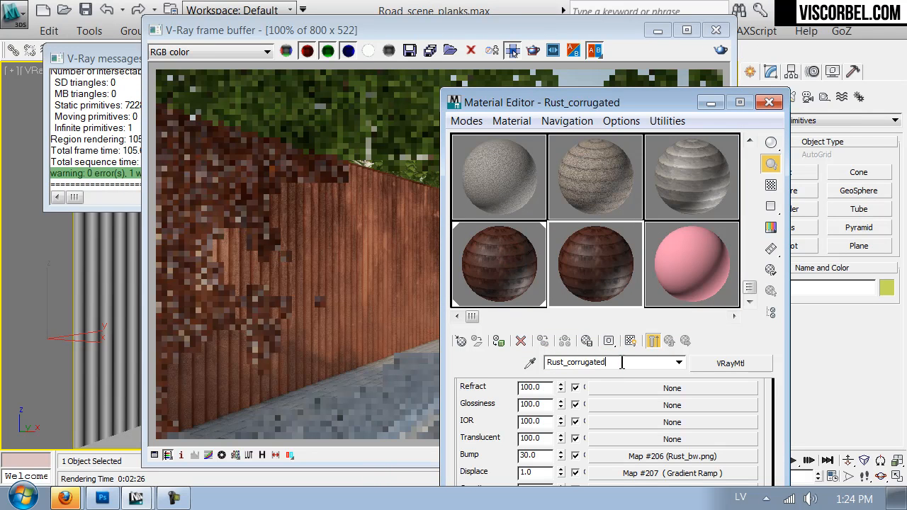
Open the Rust_corrugated_2 displacement ramp, add a flag before its middle and move the white flag to position 57.
{"action": "left_click", "coordinate": [625, 473]}
{"action": "scroll", "coordinate": [575, 456], "scroll_direction": "down", "scroll_amount": 5}
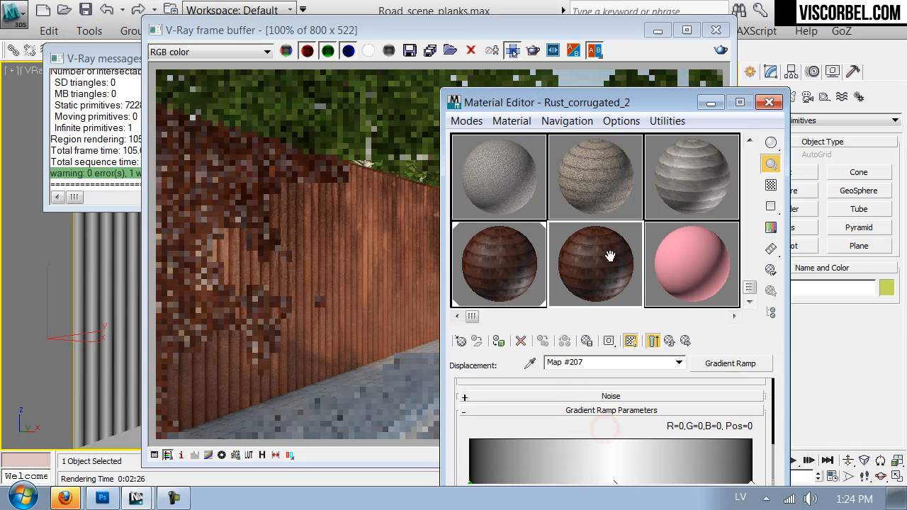
{"action": "left_click_drag", "start_coordinate": [582, 94], "coordinate": [637, 8]}
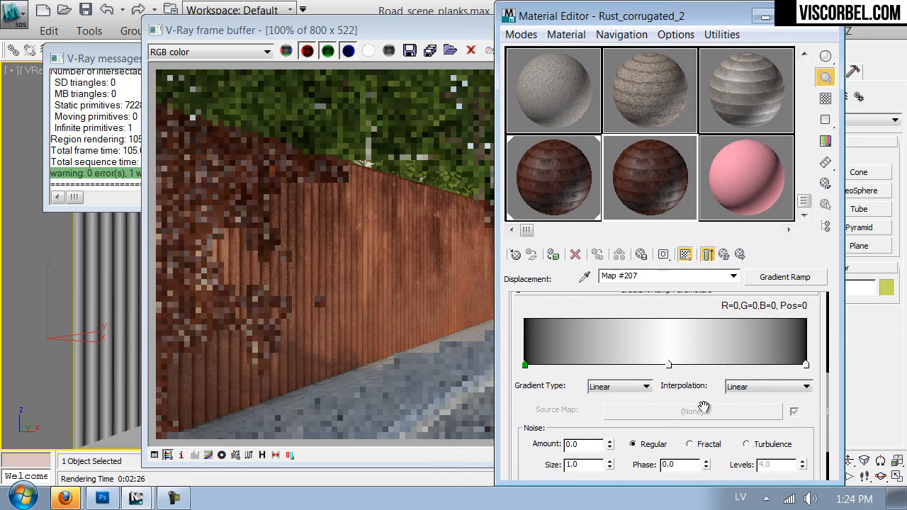
{"action": "left_click", "coordinate": [623, 366]}
{"action": "left_click_drag", "start_coordinate": [669, 364], "coordinate": [685, 364]}
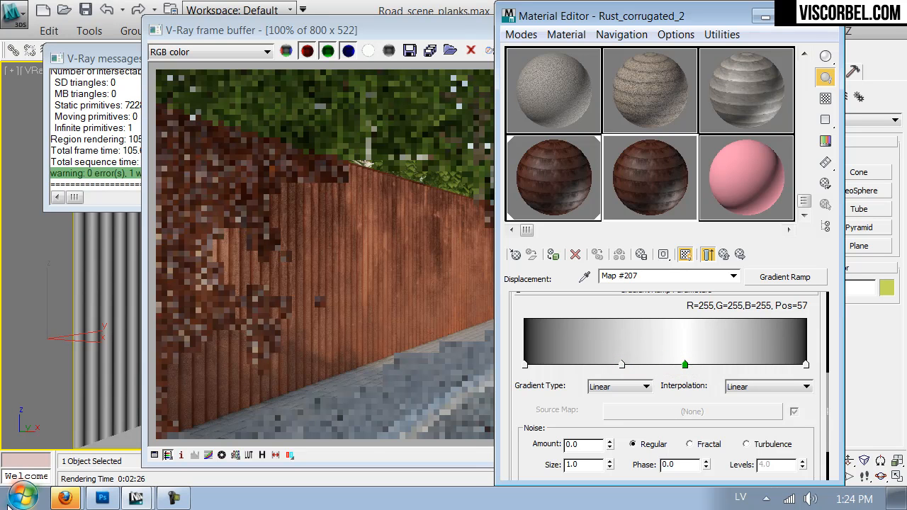
Switch to Firefox and look through the rusty corrugated metal wall image results for corrugation profile references.
{"action": "left_click", "coordinate": [67, 440]}
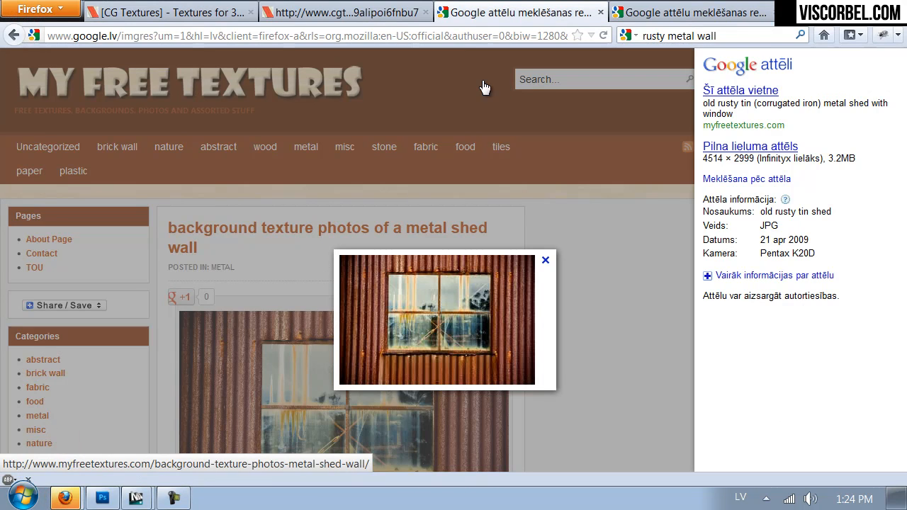
{"action": "left_click", "coordinate": [670, 13]}
{"action": "left_click", "coordinate": [352, 12]}
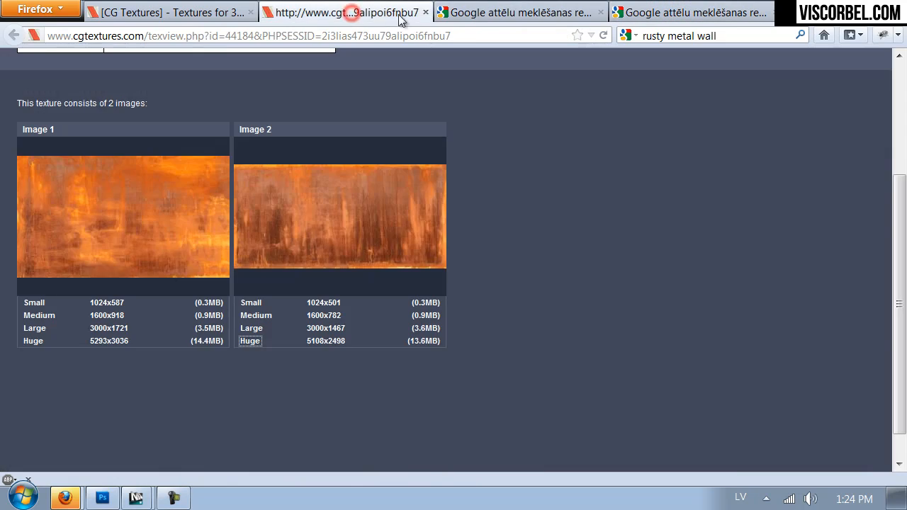
{"action": "left_click", "coordinate": [457, 12]}
{"action": "left_click", "coordinate": [11, 31]}
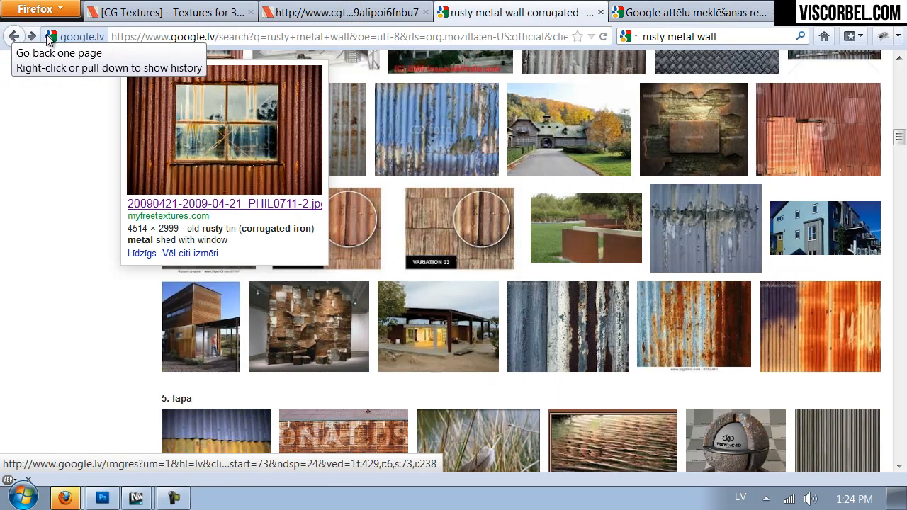
{"action": "scroll", "coordinate": [698, 300], "scroll_direction": "up", "scroll_amount": 4}
{"action": "scroll", "coordinate": [698, 300], "scroll_direction": "up", "scroll_amount": 2}
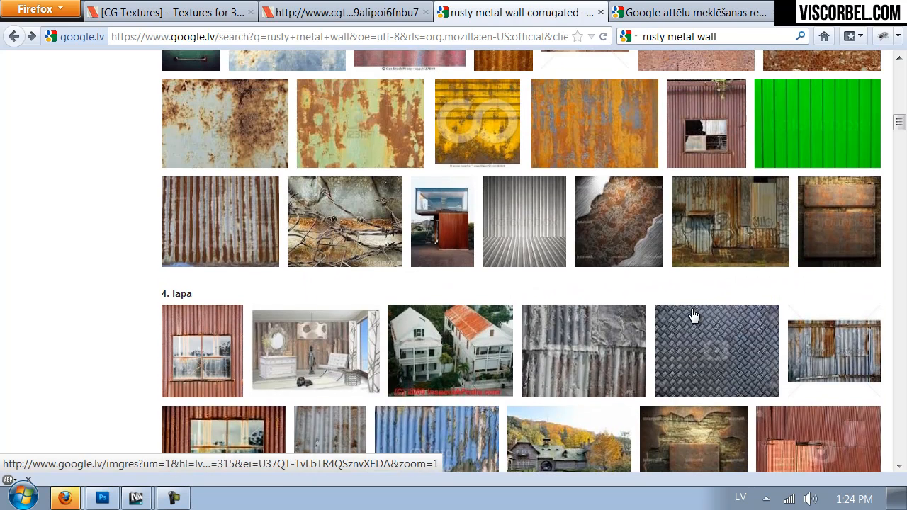
{"action": "mouse_move", "coordinate": [527, 261]}
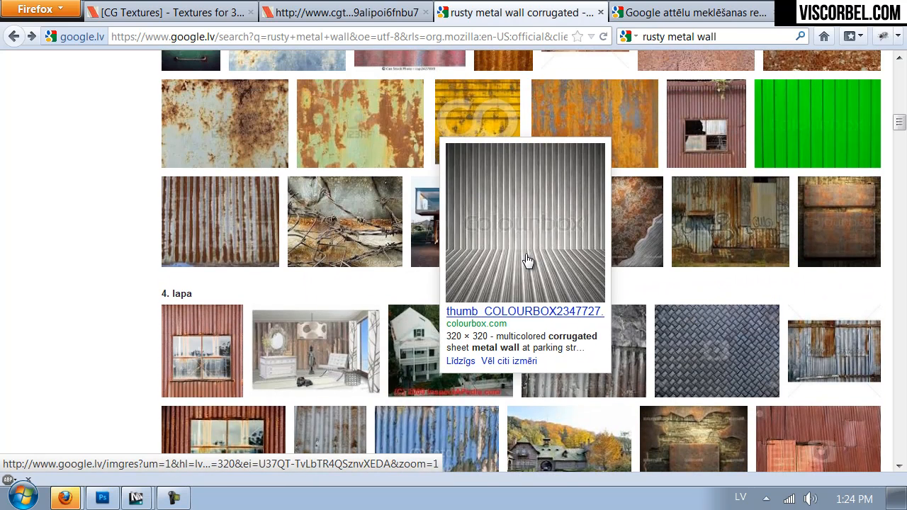
{"action": "scroll", "coordinate": [527, 261], "scroll_direction": "up", "scroll_amount": 6}
{"action": "scroll", "coordinate": [487, 328], "scroll_direction": "up", "scroll_amount": 5}
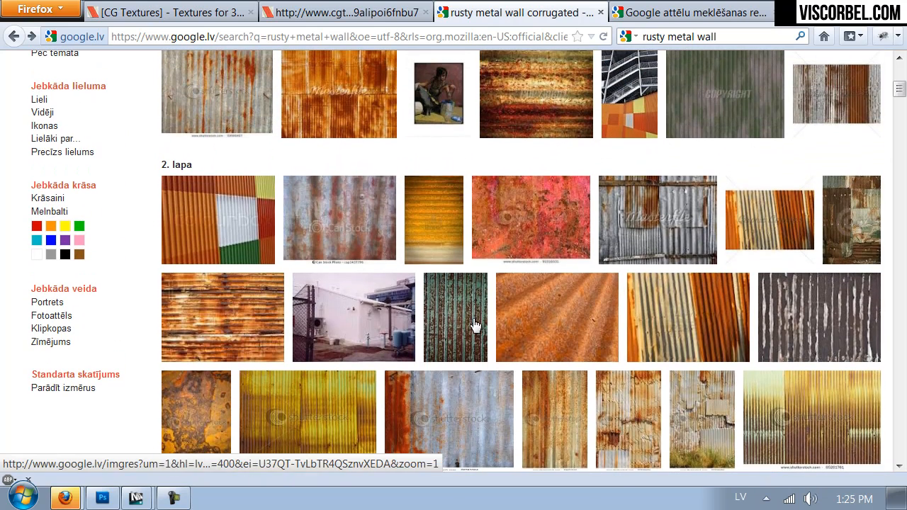
{"action": "left_click", "coordinate": [468, 329]}
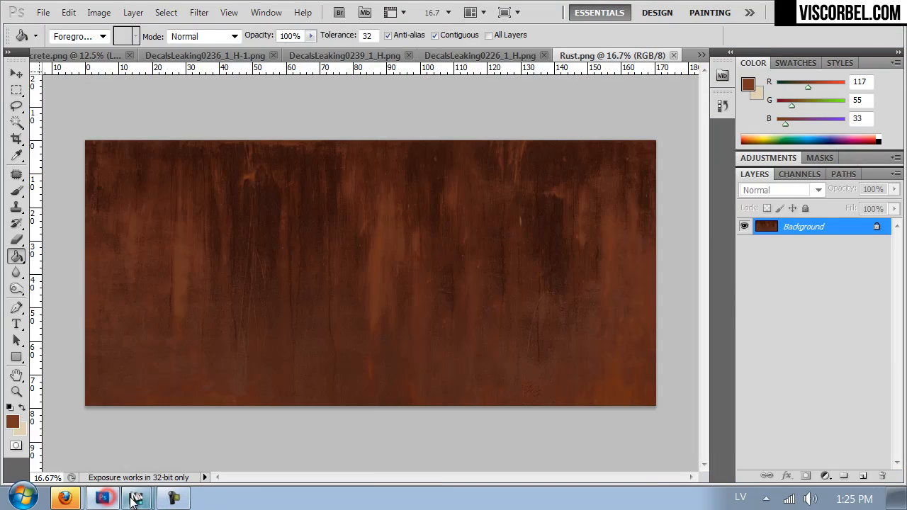
Back in 3ds Max, place the ramp's new flag closer to the white flag at position 57 and colour it white.
{"action": "mouse_move", "coordinate": [135, 499]}
{"action": "left_click", "coordinate": [106, 467]}
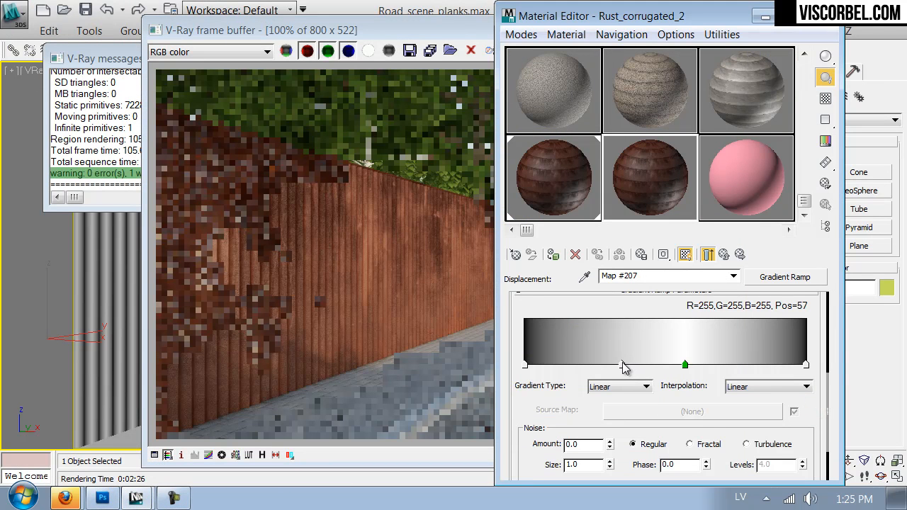
{"action": "left_click", "coordinate": [653, 364]}
{"action": "double_click", "coordinate": [653, 364]}
{"action": "left_click_drag", "start_coordinate": [627, 229], "coordinate": [653, 228]}
{"action": "left_click", "coordinate": [617, 288]}
Add a ramp flag before the two white flags at position 38 and colour it black.
{"action": "left_click", "coordinate": [630, 364]}
{"action": "double_click", "coordinate": [630, 364]}
{"action": "left_click_drag", "start_coordinate": [560, 224], "coordinate": [576, 262]}
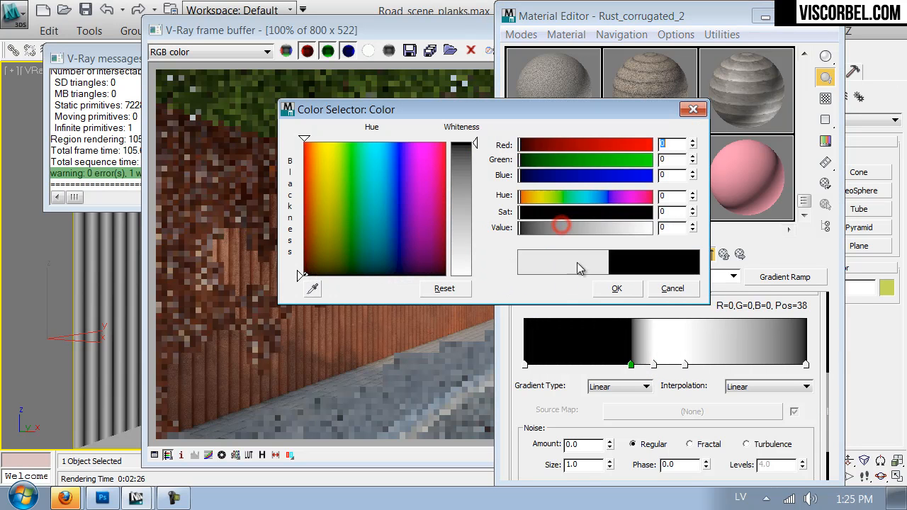
{"action": "left_click", "coordinate": [616, 289]}
Add a black flag after the white ones at position 64 and move the first white flag to position 43.
{"action": "left_click", "coordinate": [711, 364]}
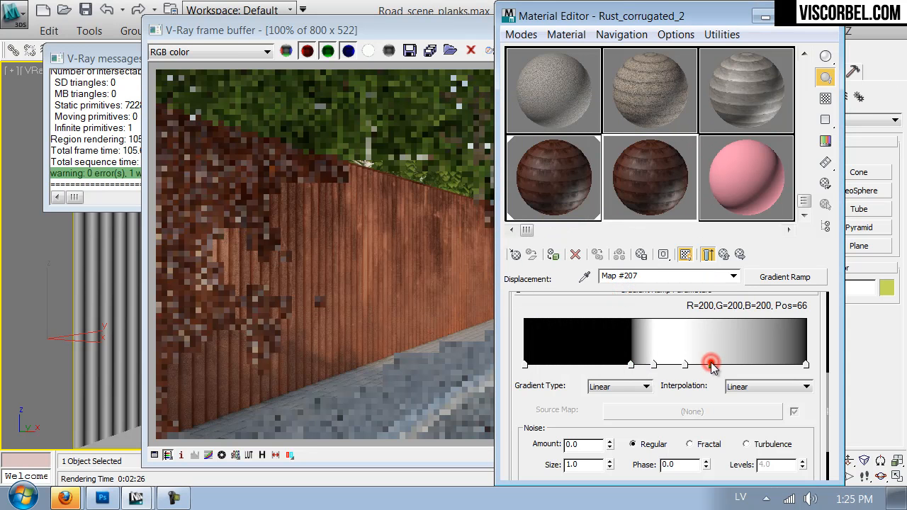
{"action": "double_click", "coordinate": [710, 364]}
{"action": "left_click_drag", "start_coordinate": [585, 226], "coordinate": [579, 227]}
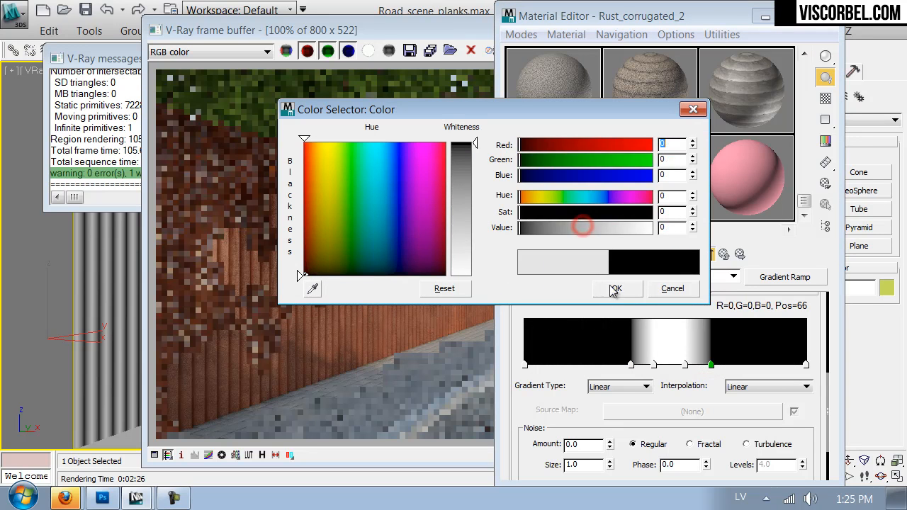
{"action": "left_click", "coordinate": [616, 289]}
{"action": "left_click_drag", "start_coordinate": [711, 364], "coordinate": [703, 364]}
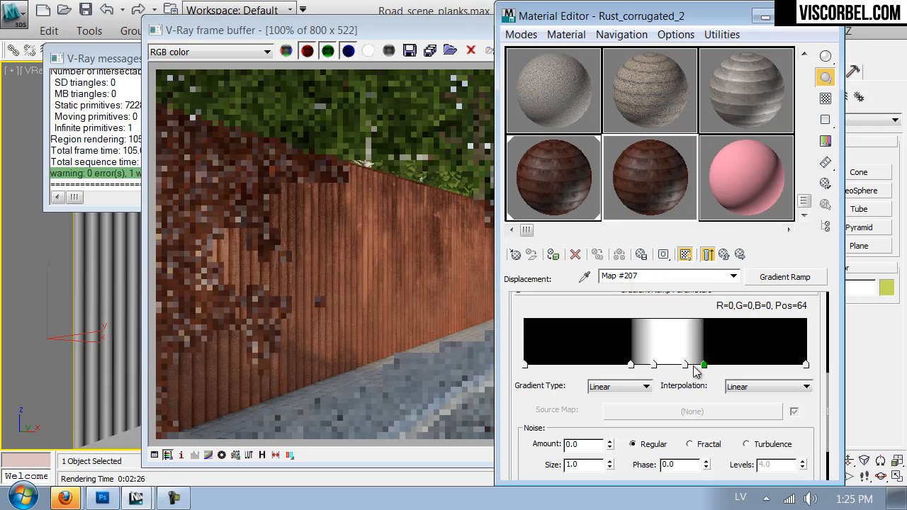
{"action": "left_click", "coordinate": [684, 364]}
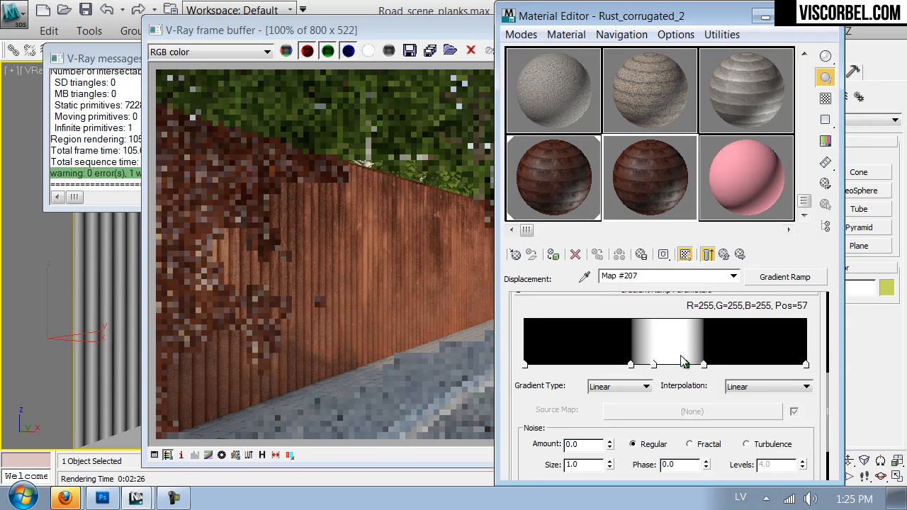
{"action": "left_click_drag", "start_coordinate": [655, 367], "coordinate": [648, 365]}
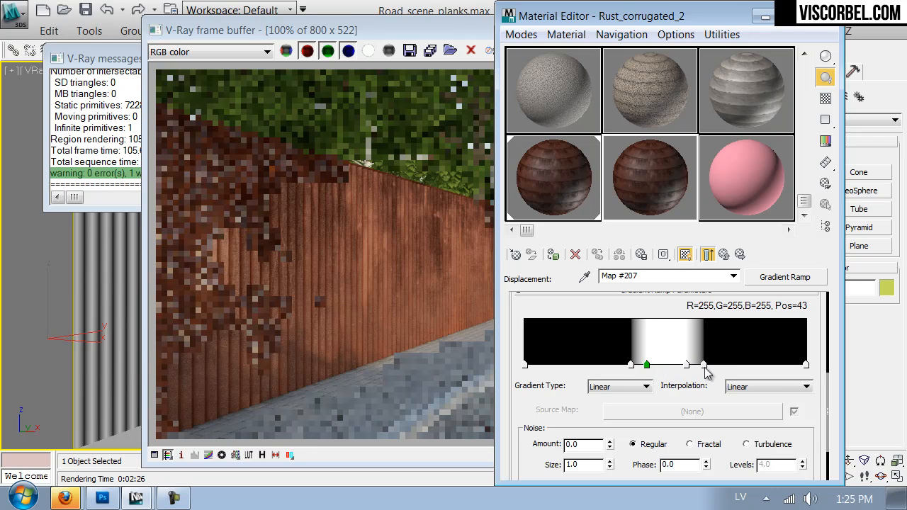
Turn on viewport display of the displacement ramp and apply the Rust_corrugated_2 material to the roadside wall.
{"action": "left_click", "coordinate": [684, 253]}
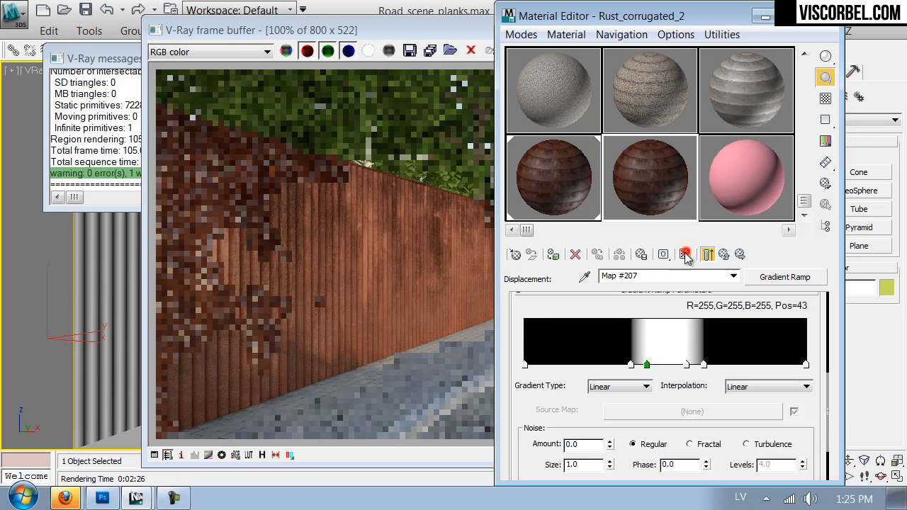
{"action": "left_click_drag", "start_coordinate": [417, 31], "coordinate": [226, 316]}
{"action": "left_click", "coordinate": [539, 317]}
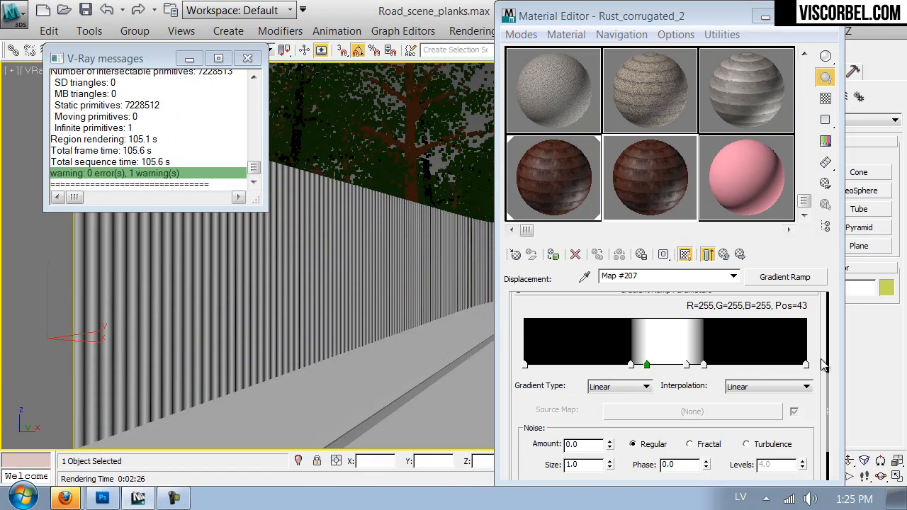
{"action": "left_click_drag", "start_coordinate": [568, 167], "coordinate": [264, 270]}
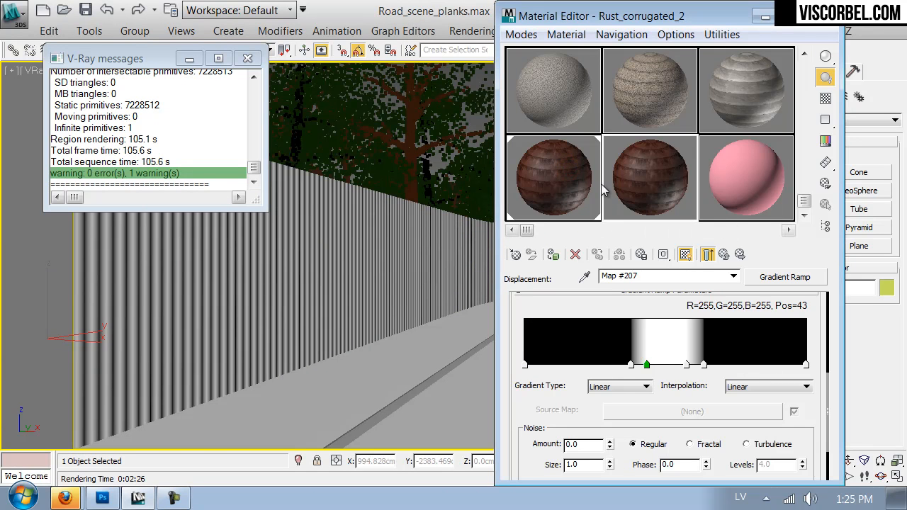
{"action": "left_click_drag", "start_coordinate": [182, 312], "coordinate": [182, 309]}
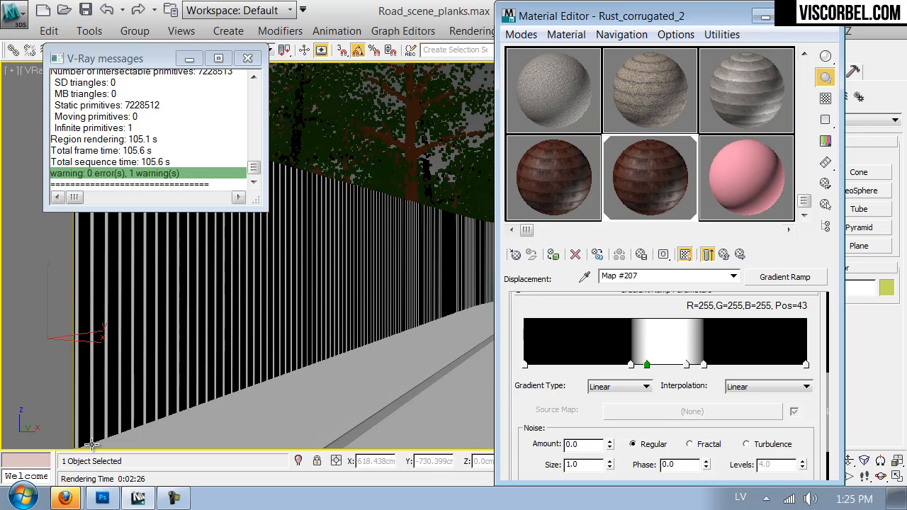
Widen the ramp's slopes by moving the inner black flags to positions 33 and 66.
{"action": "left_click_drag", "start_coordinate": [631, 365], "coordinate": [623, 365]}
{"action": "left_click_drag", "start_coordinate": [701, 364], "coordinate": [710, 364]}
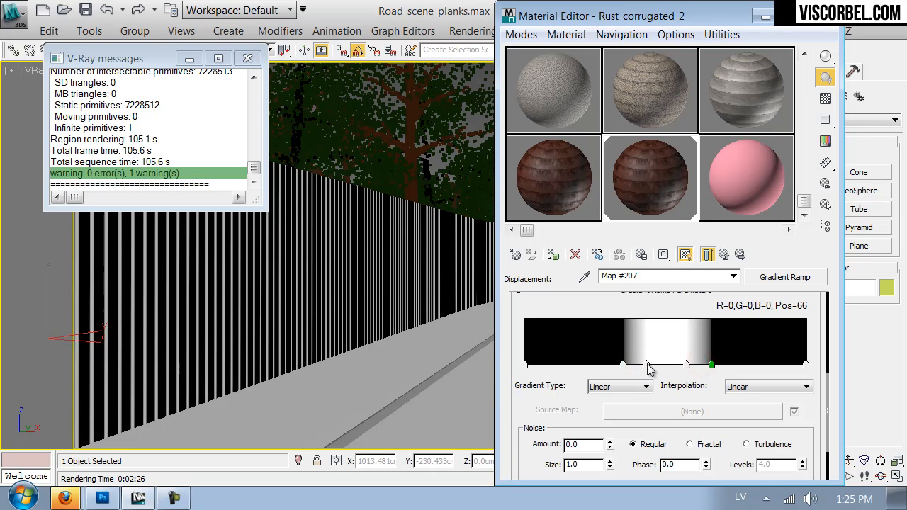
{"action": "left_click_drag", "start_coordinate": [623, 365], "coordinate": [620, 364]}
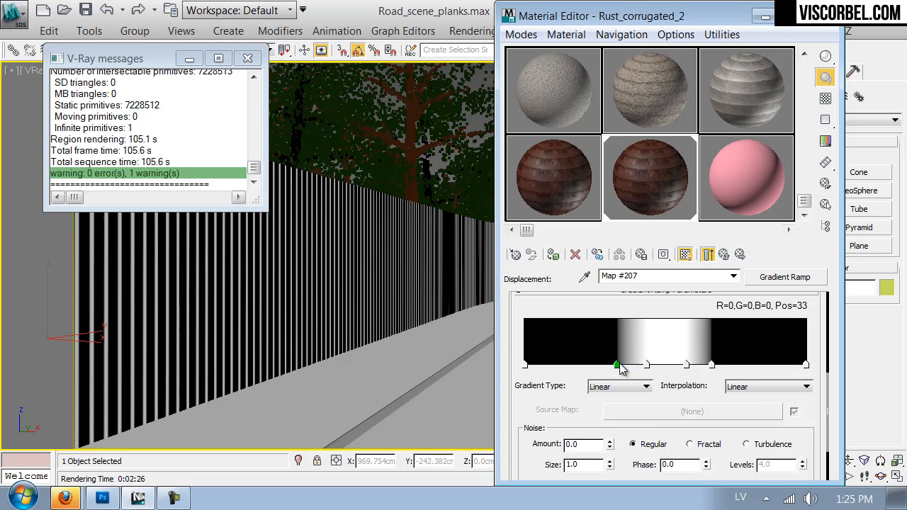
Switch the gradient ramp's interpolation from Linear to Custom.
{"action": "left_click", "coordinate": [764, 388]}
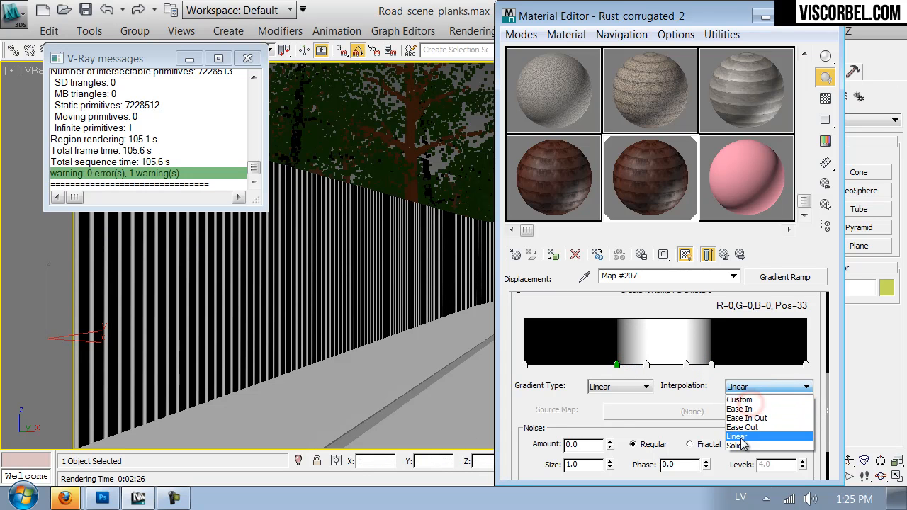
{"action": "left_click", "coordinate": [741, 444]}
{"action": "left_click", "coordinate": [740, 386]}
{"action": "left_click", "coordinate": [741, 396]}
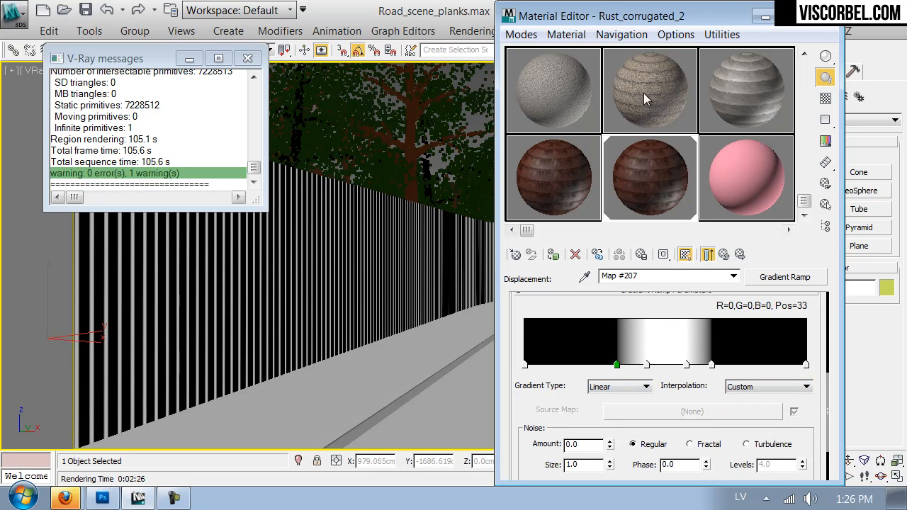
Test-render the scene, examine the corrugation near the wall's base, then cancel the render and close the frame buffer.
{"action": "left_click", "coordinate": [826, 14]}
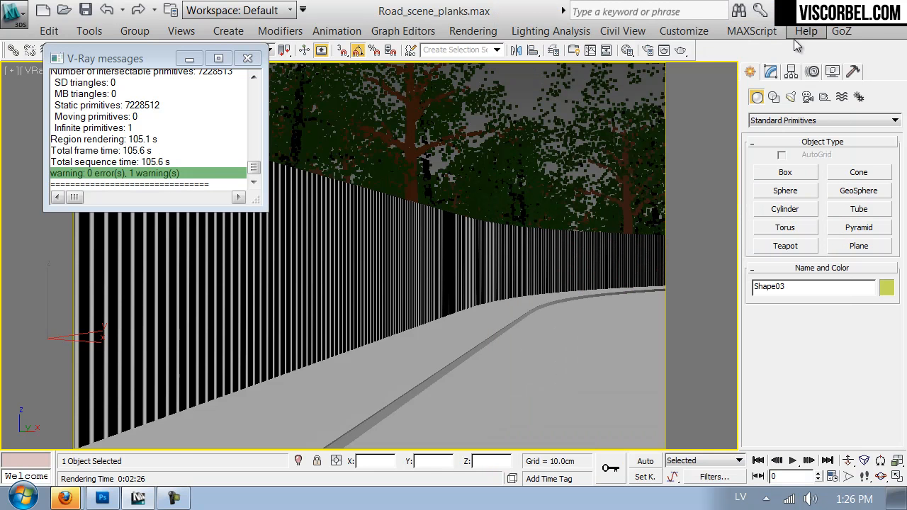
{"action": "left_click", "coordinate": [679, 52]}
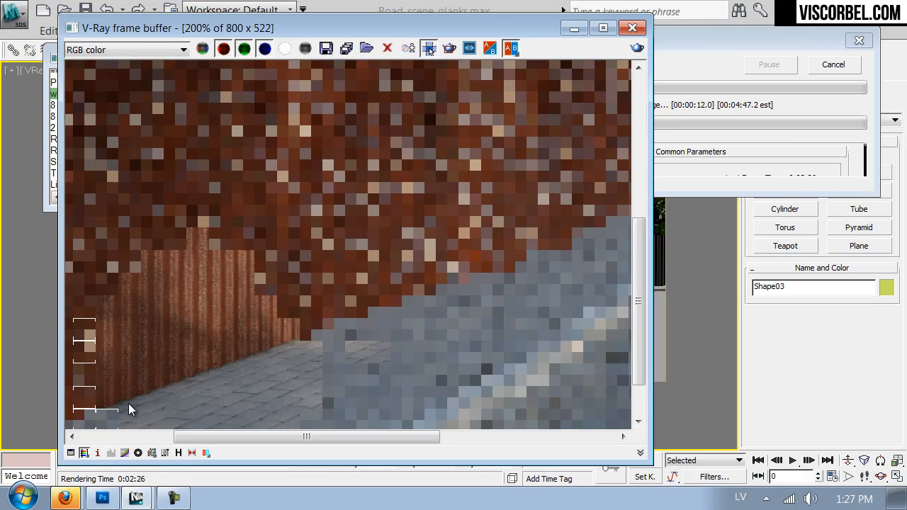
{"action": "scroll", "coordinate": [243, 227], "scroll_direction": "down", "scroll_amount": 1}
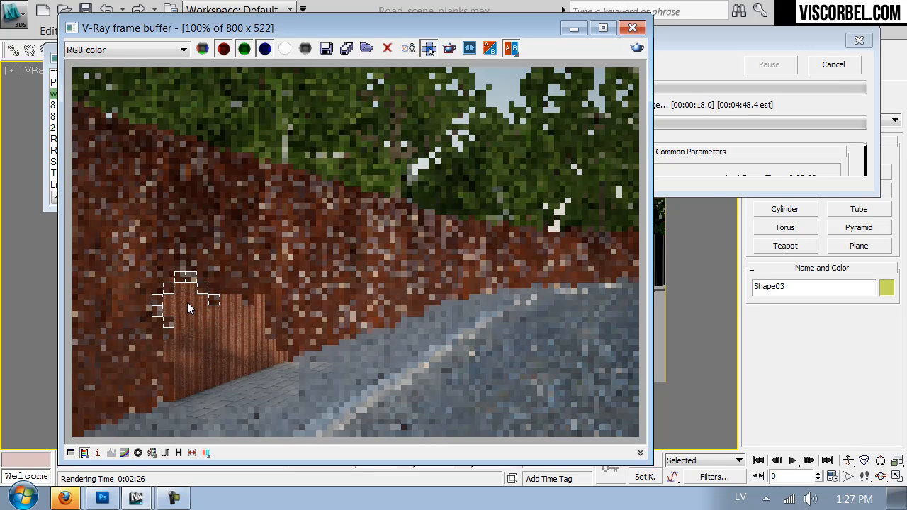
{"action": "left_click", "coordinate": [834, 66]}
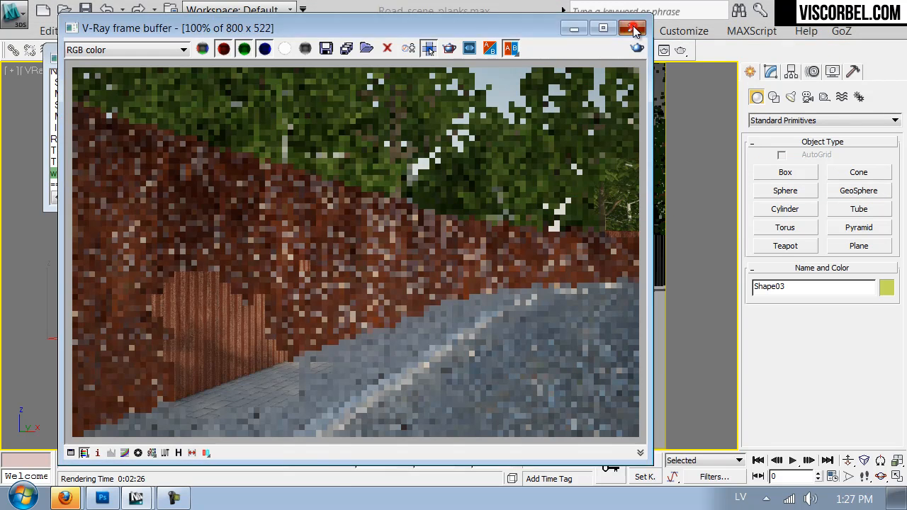
{"action": "left_click", "coordinate": [634, 27]}
Set the displacement ramp's blur to 0.2 and the Rust_corrugated_2 displacement amount to 0.8.
{"action": "key", "text": "m"}
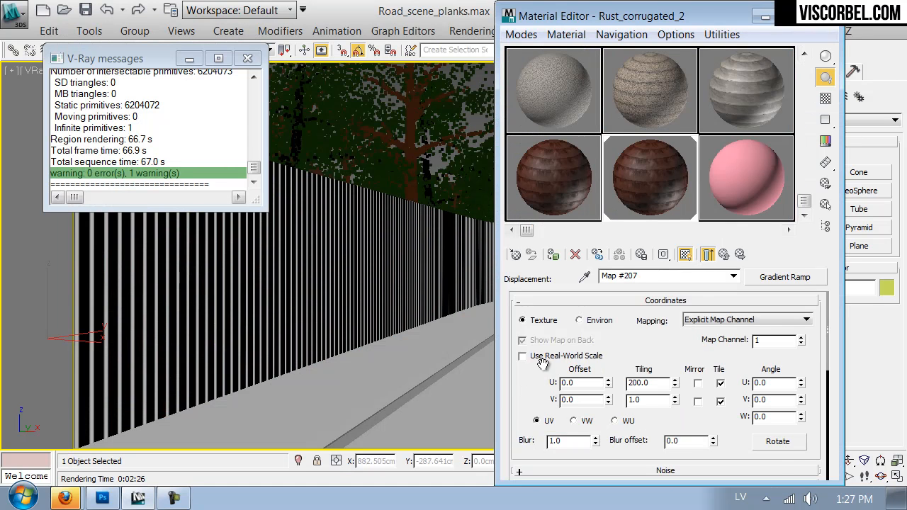
{"action": "left_click_drag", "start_coordinate": [517, 395], "coordinate": [539, 350]}
{"action": "double_click", "coordinate": [563, 395]}
{"action": "type", "text": ".2"}
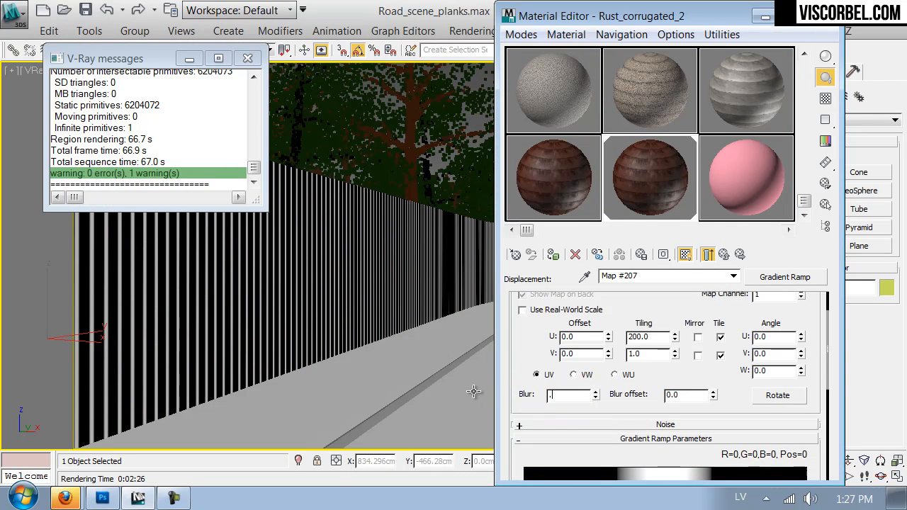
{"action": "left_click", "coordinate": [723, 254]}
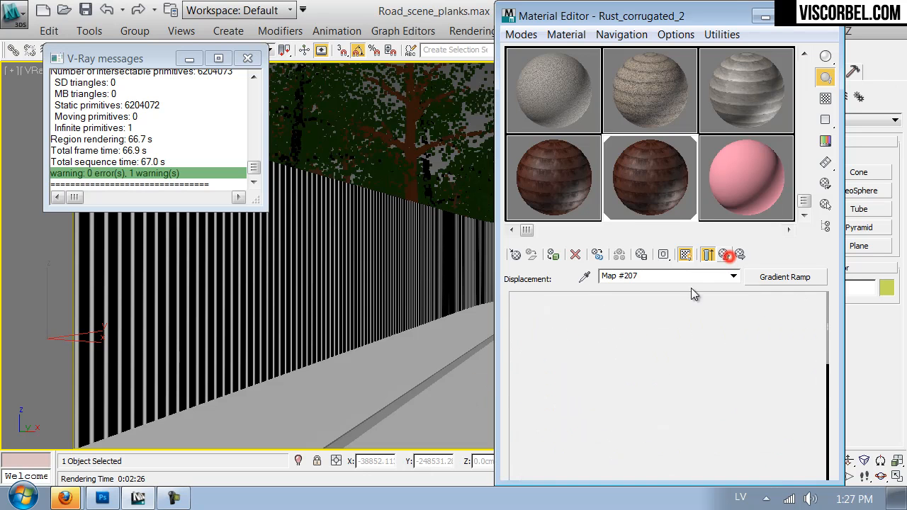
{"action": "double_click", "coordinate": [588, 385]}
{"action": "type", "text": ".8"}
{"action": "key", "text": "Return"}
{"action": "left_click", "coordinate": [832, 21]}
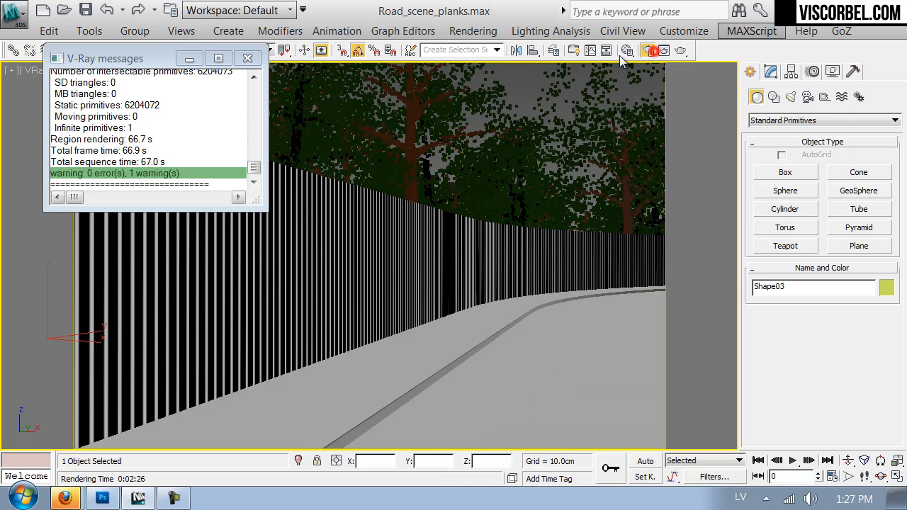
Show the last V-Ray frame buffer, mark a render region around the wall's lower near end and render it for checking.
{"action": "left_click", "coordinate": [647, 50]}
{"action": "left_click", "coordinate": [455, 40]}
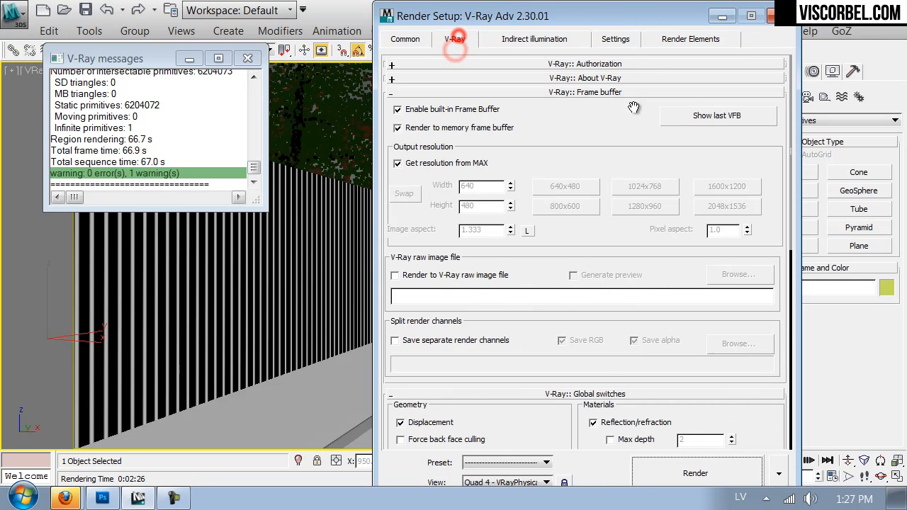
{"action": "left_click", "coordinate": [713, 115]}
{"action": "left_click_drag", "start_coordinate": [296, 287], "coordinate": [124, 403]}
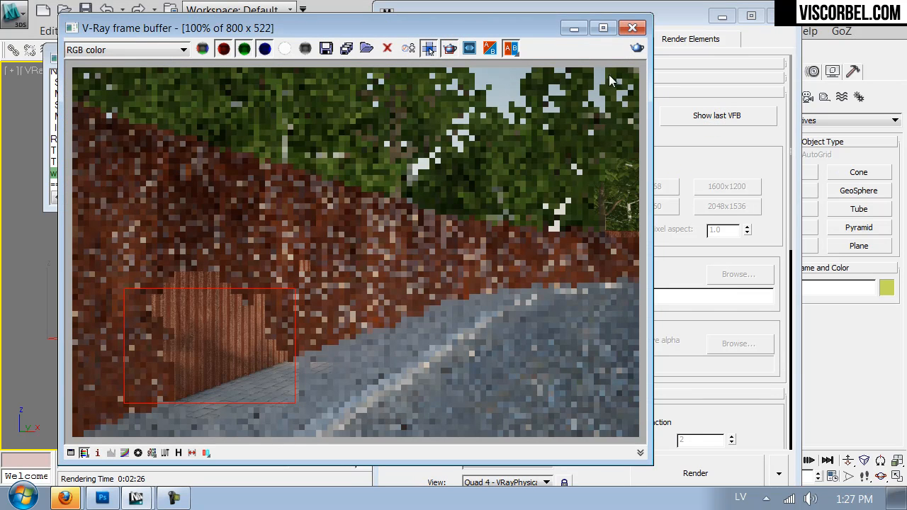
{"action": "left_click", "coordinate": [636, 48]}
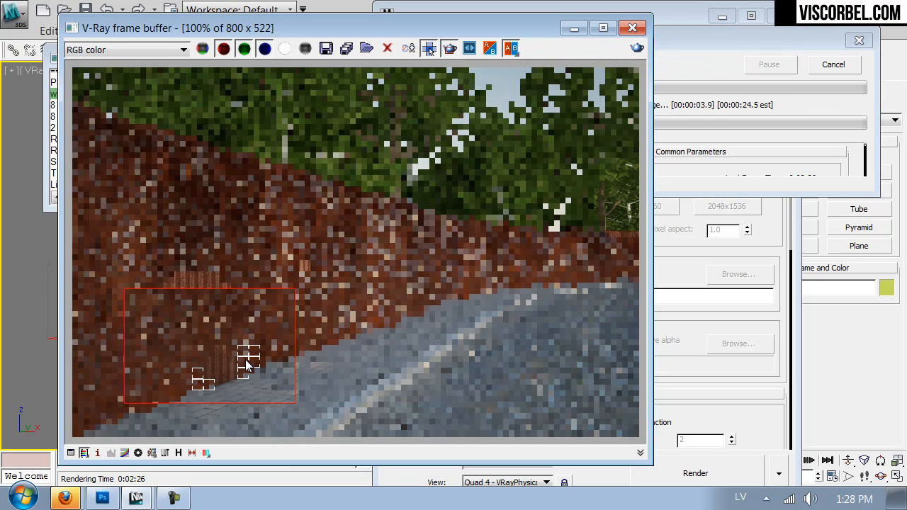
{"action": "scroll", "coordinate": [239, 381], "scroll_direction": "up", "scroll_amount": 1}
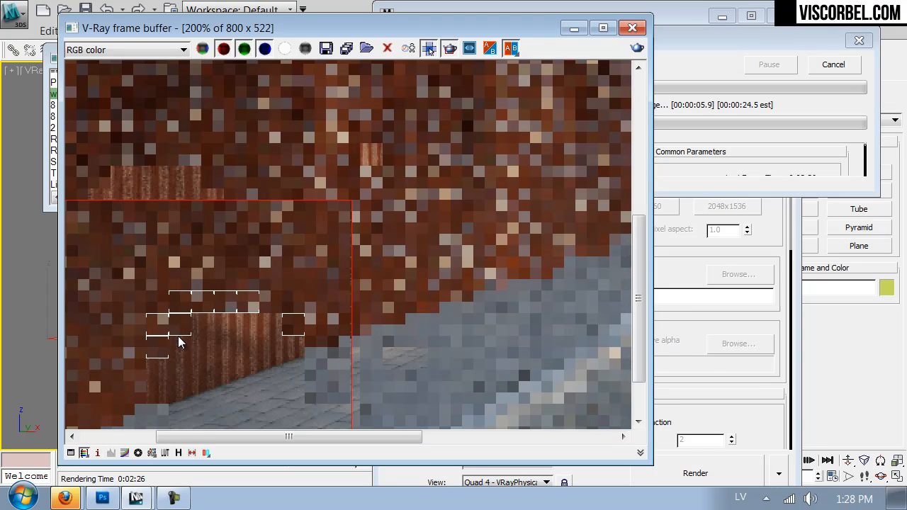
{"action": "scroll", "coordinate": [172, 340], "scroll_direction": "down", "scroll_amount": 1}
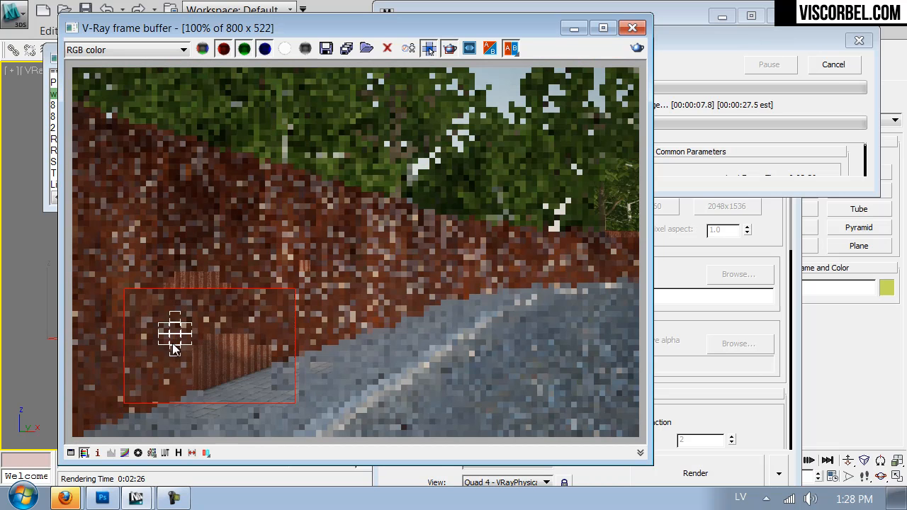
Switch to Photoshop and create a new 512 × 512 pixel RGB document with a white background.
{"action": "left_click", "coordinate": [106, 496]}
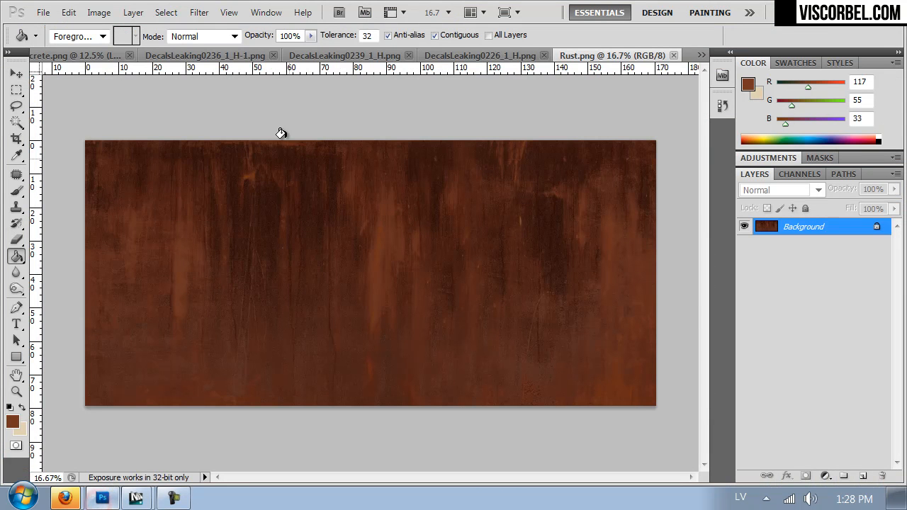
{"action": "key", "text": "ctrl+n"}
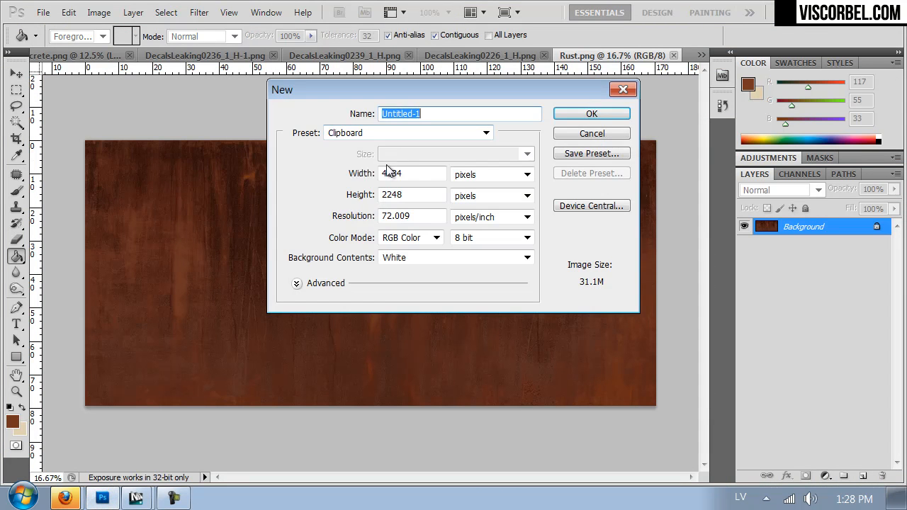
{"action": "double_click", "coordinate": [413, 177]}
{"action": "type", "text": "512"}
{"action": "key", "text": "Tab"}
{"action": "key", "text": "Tab"}
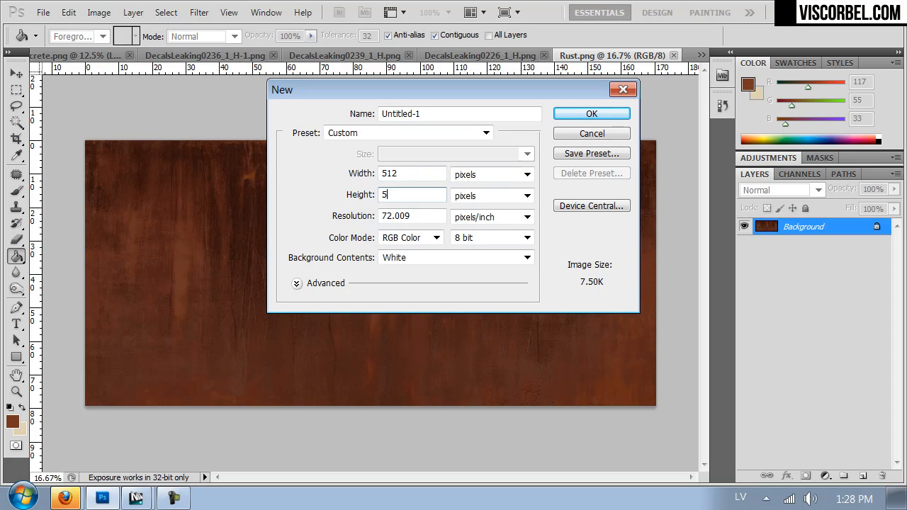
{"action": "key", "text": "Return"}
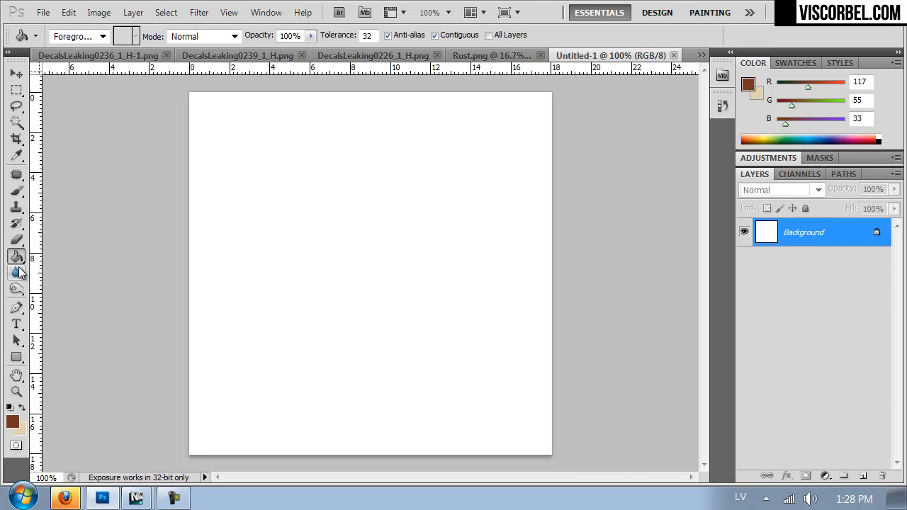
Set the foreground colour to mid grey with RGB 128, 128, 128.
{"action": "left_click", "coordinate": [12, 422]}
{"action": "type", "text": "128"}
{"action": "left_click_drag", "start_coordinate": [689, 401], "coordinate": [626, 400]}
{"action": "left_click_drag", "start_coordinate": [690, 401], "coordinate": [648, 420]}
{"action": "type", "text": "42"}
{"action": "type", "text": "128"}
{"action": "type", "text": "45"}
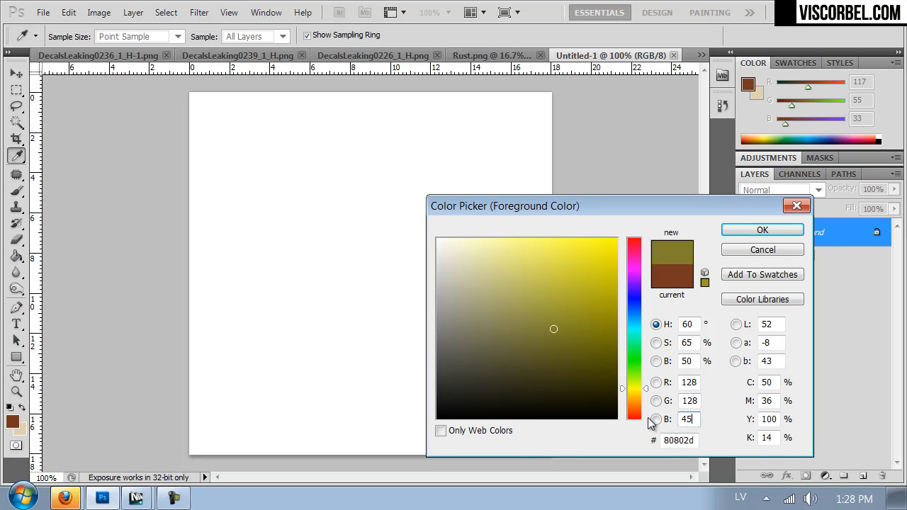
{"action": "key", "text": "BackSpace"}
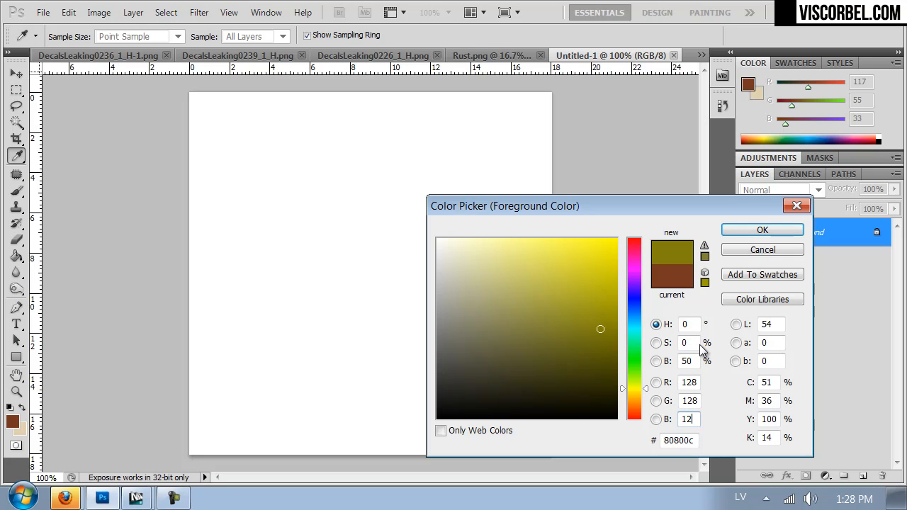
{"action": "type", "text": "8"}
{"action": "key", "text": "Return"}
Fill the background with the grey foreground colour and add a new empty layer above it.
{"action": "key", "text": "g"}
{"action": "left_click", "coordinate": [471, 318]}
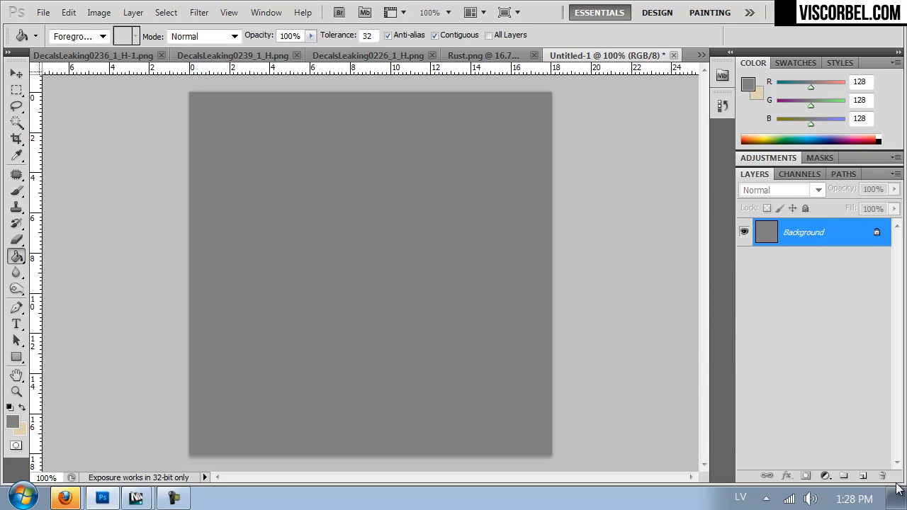
{"action": "left_click", "coordinate": [862, 475]}
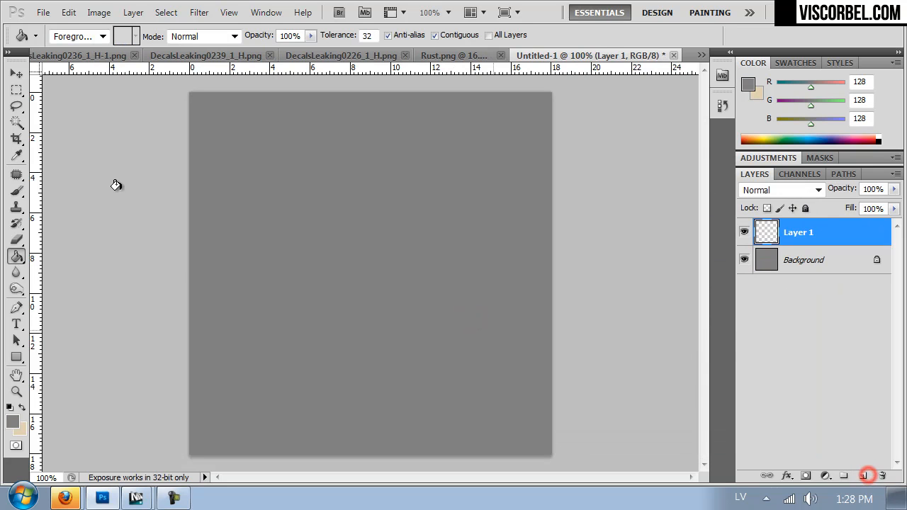
Set up the Brush tool with 60% hardness and a white foreground colour for painting on the empty layer.
{"action": "left_click", "coordinate": [17, 192]}
{"action": "left_click", "coordinate": [59, 195]}
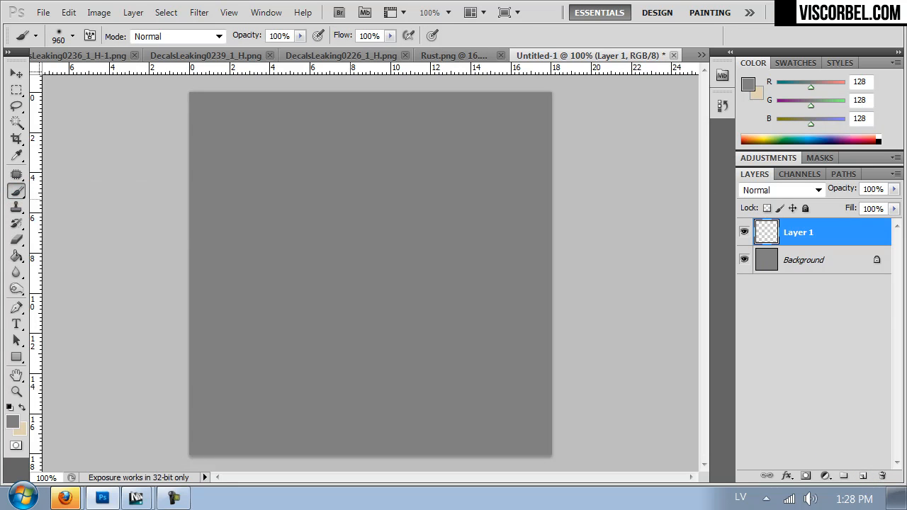
{"action": "right_click", "coordinate": [314, 250]}
{"action": "left_click_drag", "start_coordinate": [437, 318], "coordinate": [415, 318]}
{"action": "left_click", "coordinate": [12, 421]}
{"action": "left_click_drag", "start_coordinate": [489, 259], "coordinate": [364, 186]}
{"action": "left_click", "coordinate": [763, 230]}
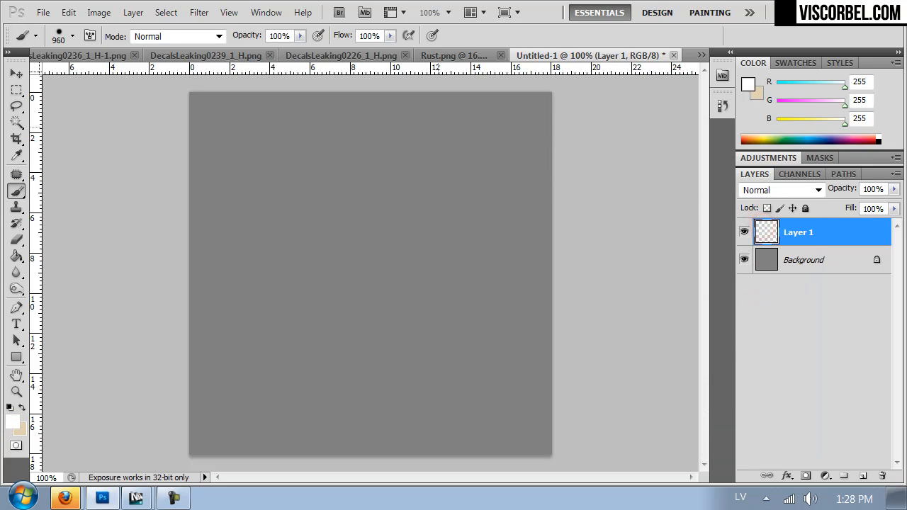
Set the brush size to 67 px and paint a straight vertical white stripe down the middle of the canvas.
{"action": "right_click", "coordinate": [376, 122]}
{"action": "left_click", "coordinate": [476, 149]}
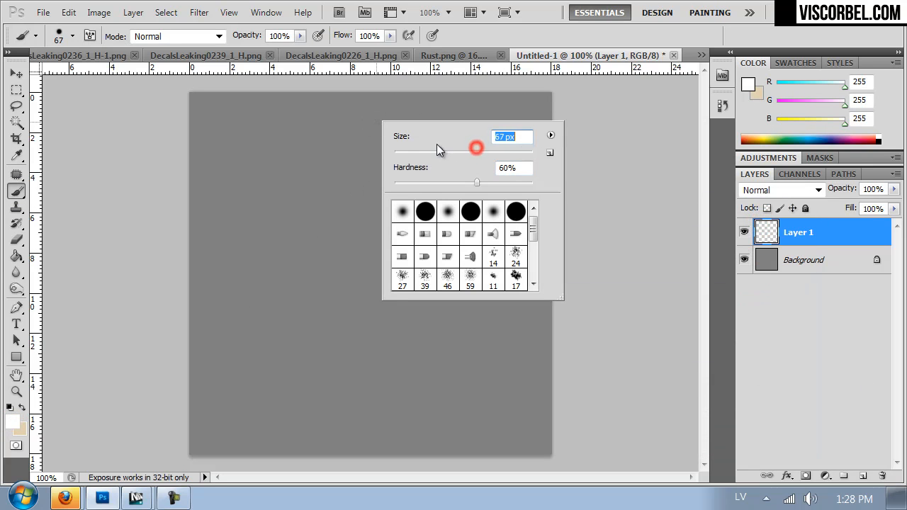
{"action": "left_click", "coordinate": [375, 94]}
{"action": "mouse_move", "coordinate": [375, 95]}
{"action": "left_mouse_down"}
{"action": "mouse_move", "coordinate": [360, 465]}
{"action": "mouse_move", "coordinate": [389, 239]}
{"action": "mouse_move", "coordinate": [399, 28]}
{"action": "mouse_move", "coordinate": [355, 500]}
{"action": "left_mouse_up"}
Reduce the brush to 16 px with 9% hardness and set the foreground colour to black.
{"action": "right_click", "coordinate": [256, 114]}
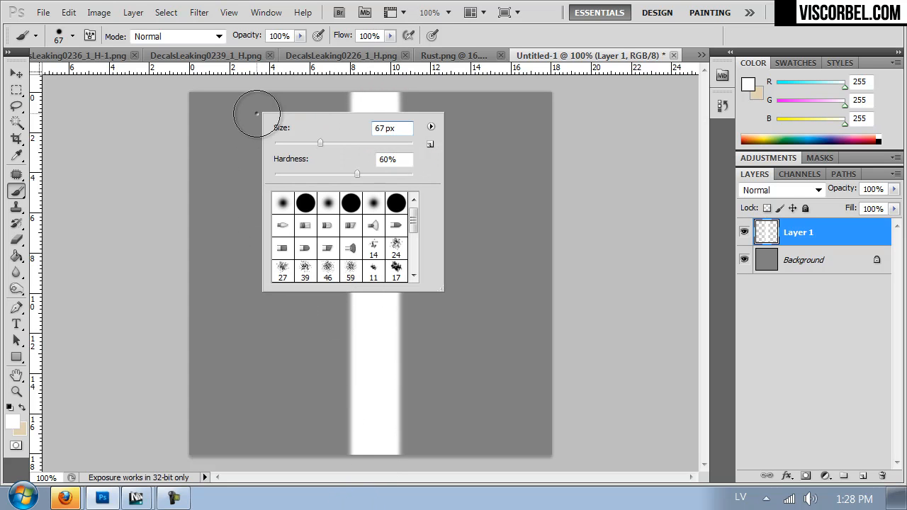
{"action": "left_click_drag", "start_coordinate": [357, 174], "coordinate": [307, 176]}
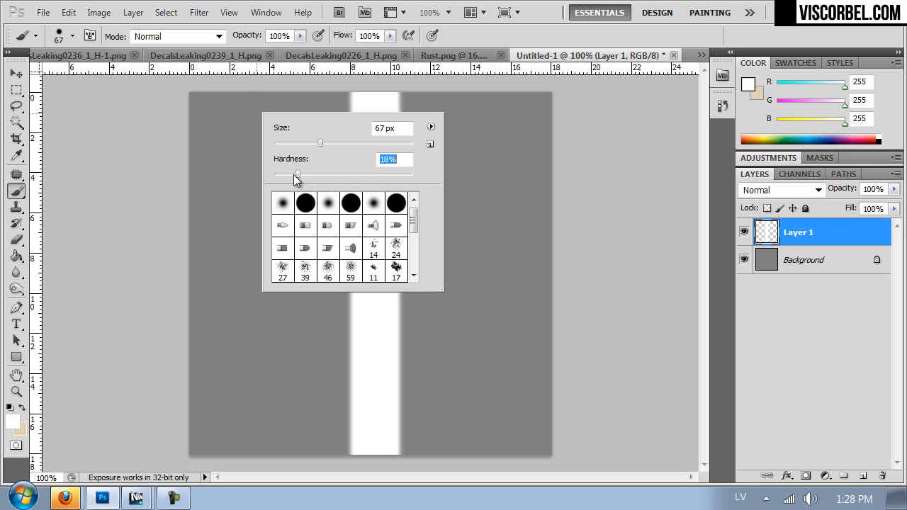
{"action": "left_click_drag", "start_coordinate": [300, 144], "coordinate": [285, 143]}
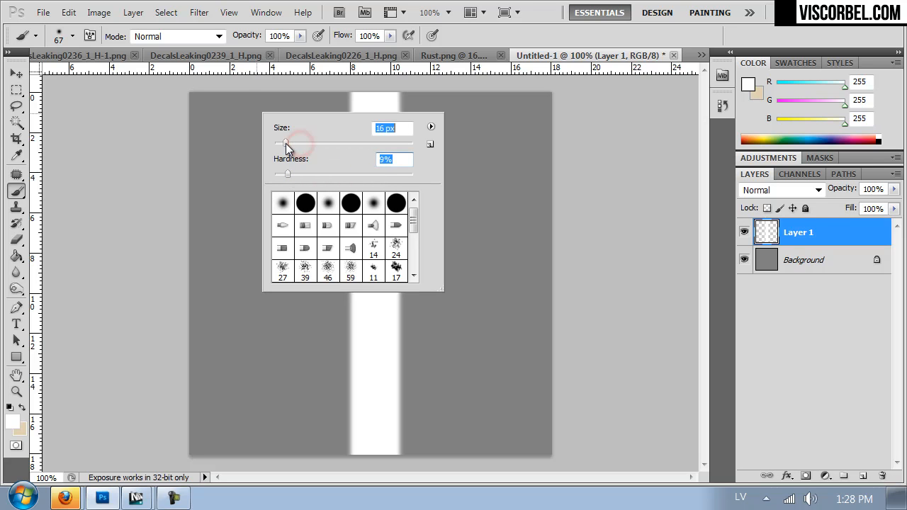
{"action": "left_click", "coordinate": [8, 425]}
{"action": "left_click_drag", "start_coordinate": [614, 309], "coordinate": [296, 503]}
{"action": "left_click", "coordinate": [746, 229]}
{"action": "key", "text": "b"}
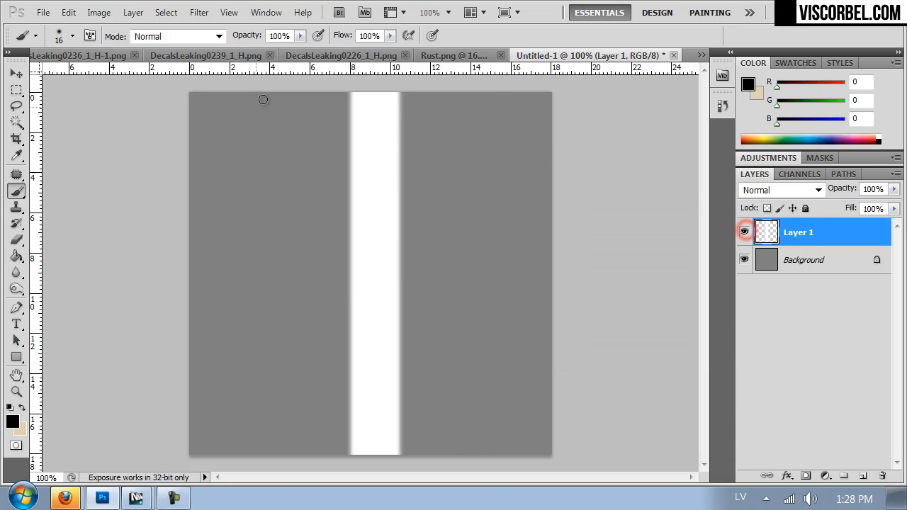
Paint two close pairs of straight vertical black lines, one pair on each side of the white stripe.
{"action": "left_click_drag", "start_coordinate": [260, 88], "coordinate": [269, 488], "text": "shift"}
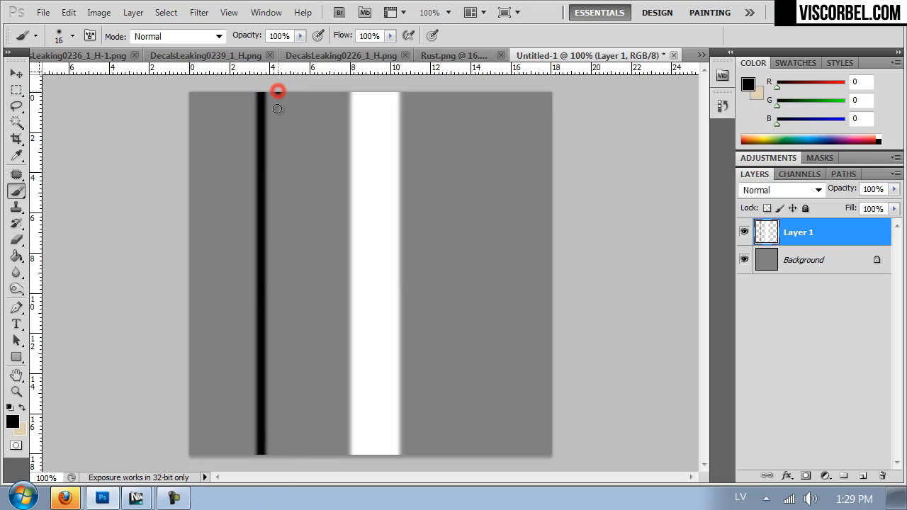
{"action": "left_click_drag", "start_coordinate": [278, 91], "coordinate": [282, 476], "text": "shift"}
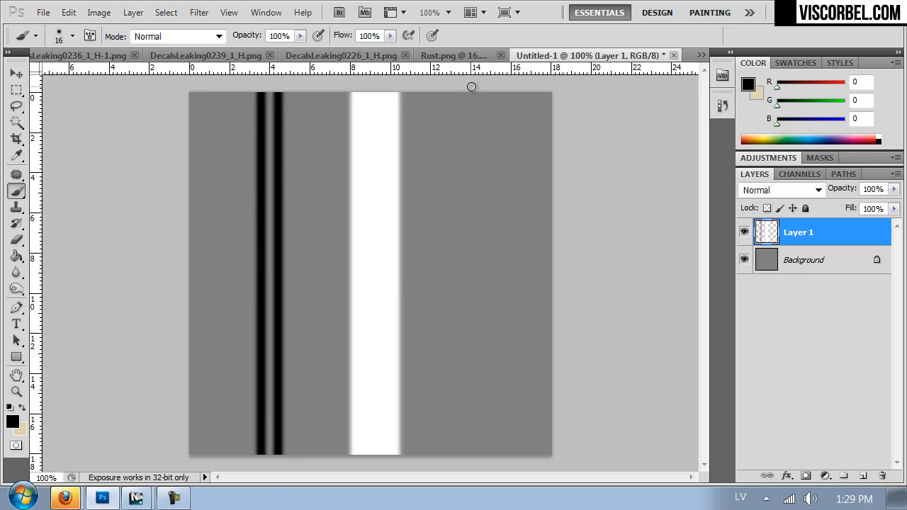
{"action": "left_click_drag", "start_coordinate": [474, 88], "coordinate": [474, 457], "text": "shift"}
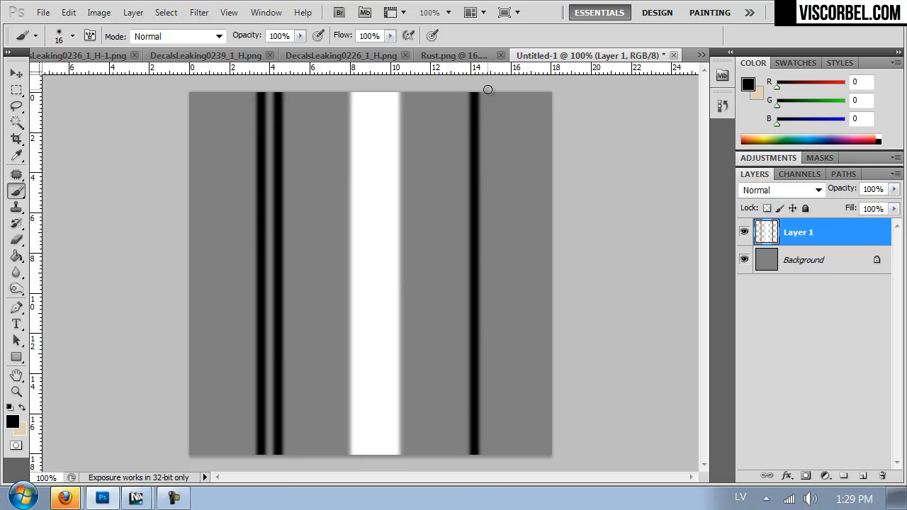
{"action": "left_click_drag", "start_coordinate": [490, 90], "coordinate": [496, 464], "text": "shift"}
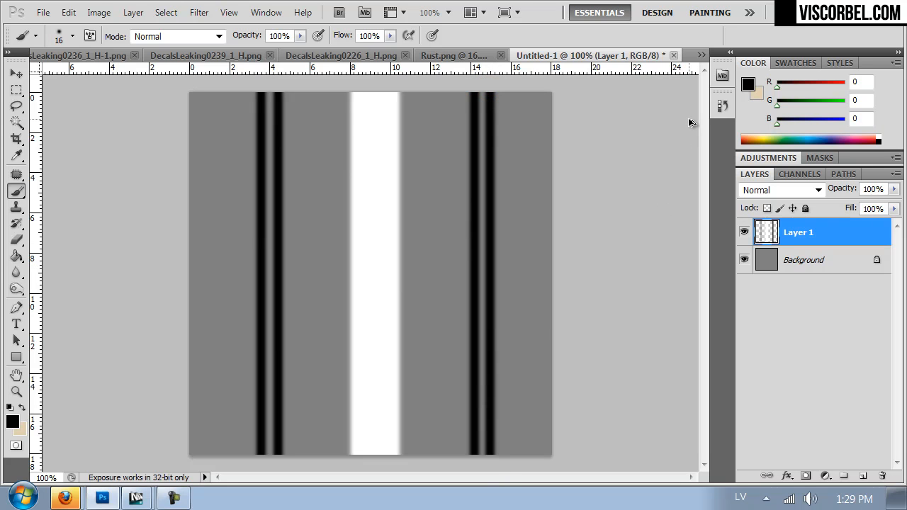
Select rectangular areas around both pairs of black lines, soften them with a slight Gaussian Blur and deselect.
{"action": "key", "text": "m"}
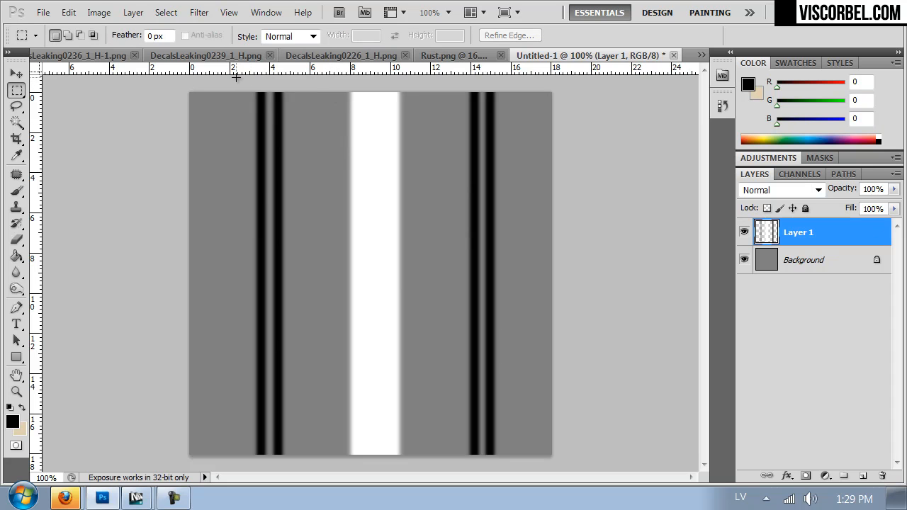
{"action": "left_click_drag", "start_coordinate": [295, 495], "coordinate": [299, 496]}
{"action": "left_click_drag", "start_coordinate": [451, 82], "coordinate": [514, 508], "text": "shift"}
{"action": "left_click", "coordinate": [199, 12]}
{"action": "mouse_move", "coordinate": [290, 172]}
{"action": "left_click", "coordinate": [403, 243]}
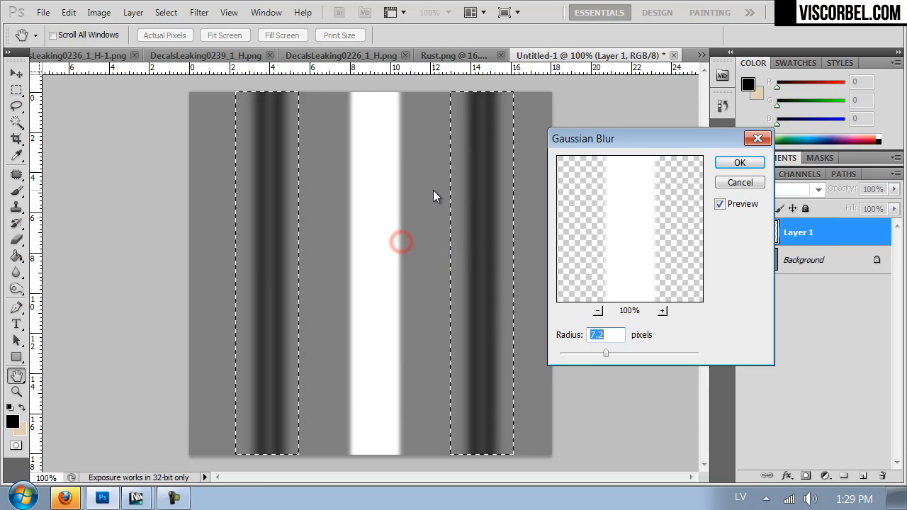
{"action": "left_click_drag", "start_coordinate": [600, 356], "coordinate": [596, 351]}
{"action": "left_click", "coordinate": [750, 158]}
{"action": "key", "text": "m"}
{"action": "left_click", "coordinate": [603, 117]}
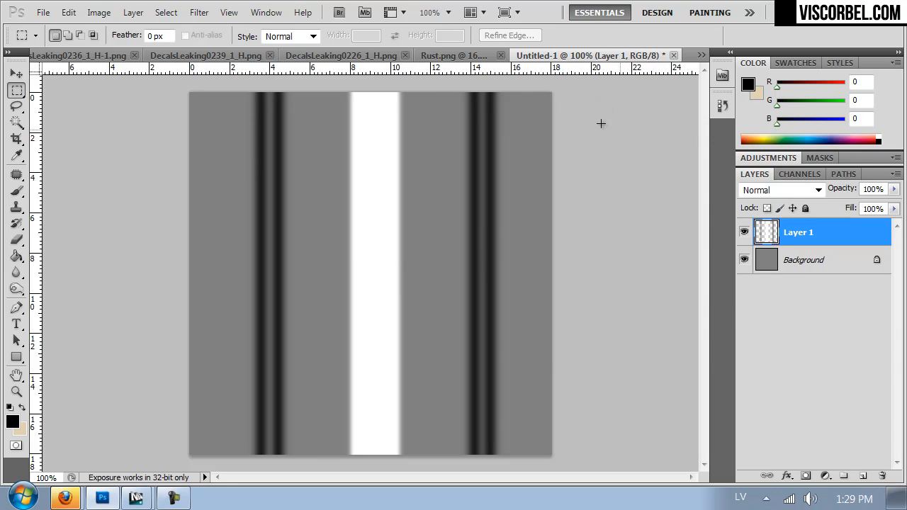
Select the strips beside and between the right-hand pair of black lines and fill them with RGB 128 grey on a new layer.
{"action": "left_click_drag", "start_coordinate": [497, 480], "coordinate": [496, 479]}
{"action": "left_click_drag", "start_coordinate": [426, 83], "coordinate": [469, 480], "text": "shift"}
{"action": "left_click_drag", "start_coordinate": [480, 90], "coordinate": [485, 469], "text": "shift"}
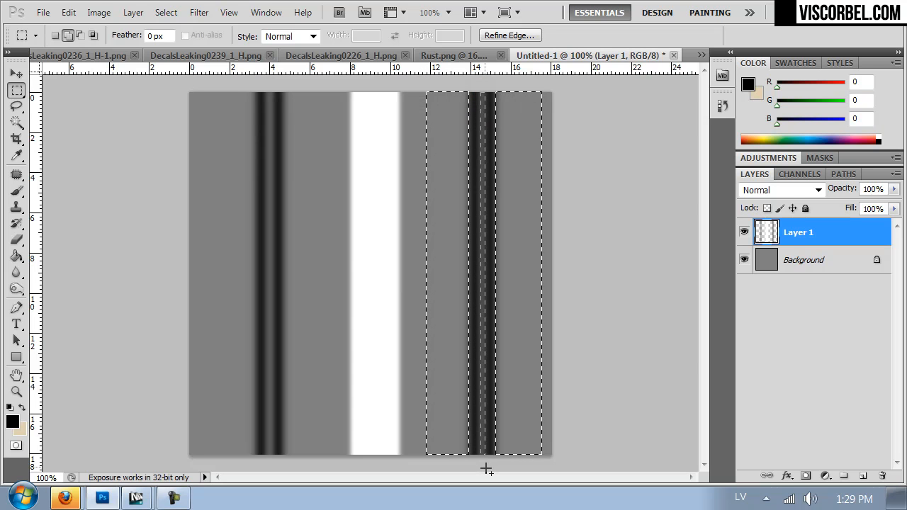
{"action": "left_click", "coordinate": [863, 477]}
{"action": "key", "text": "g"}
{"action": "left_click", "coordinate": [519, 255], "text": "alt"}
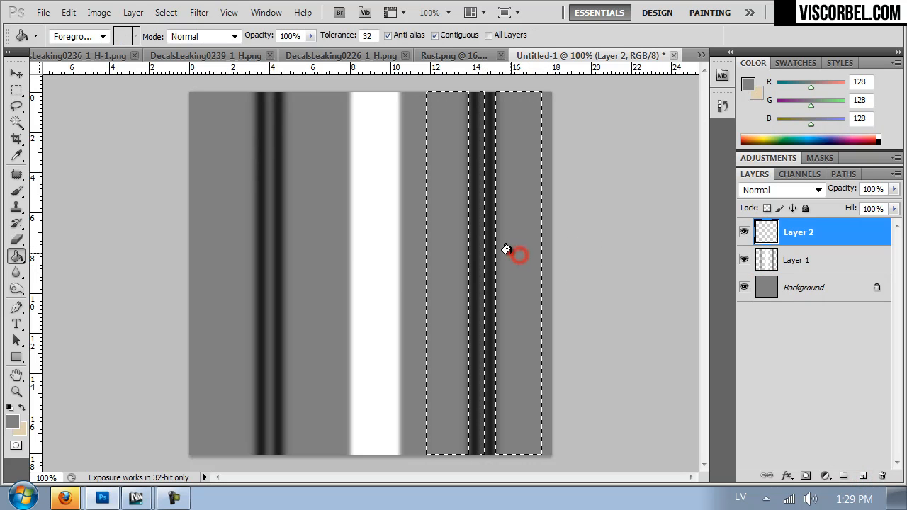
{"action": "left_click", "coordinate": [522, 252]}
{"action": "key", "text": "ctrl+d"}
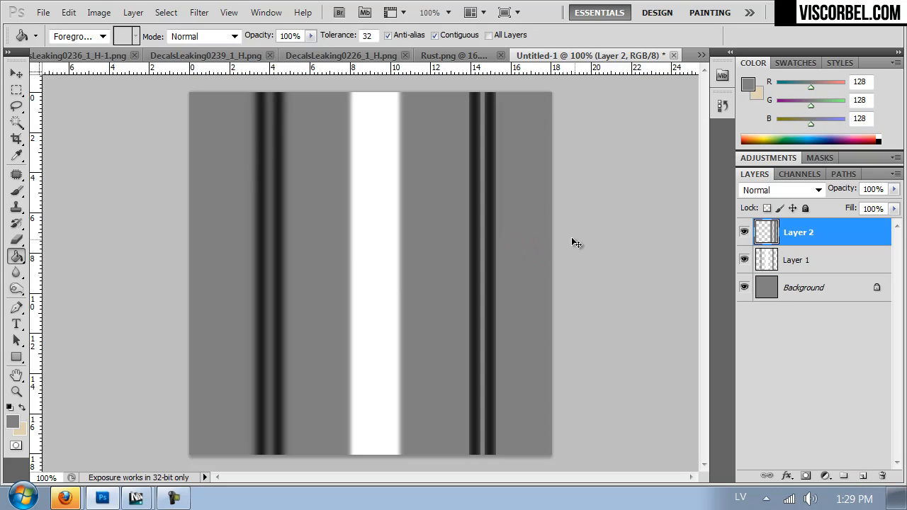
Duplicate the grey strips layer and align the copy over the left-hand pair of black lines.
{"action": "left_click", "coordinate": [526, 227]}
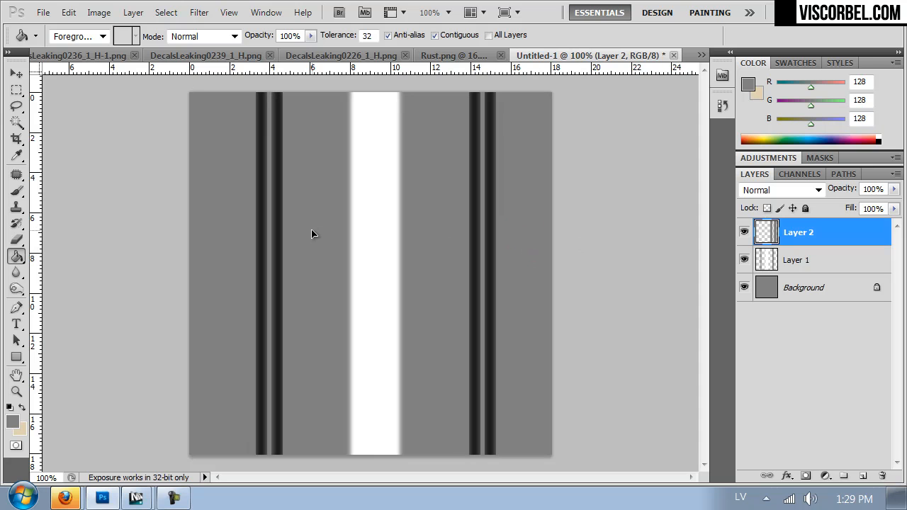
{"action": "key", "text": "ctrl+j"}
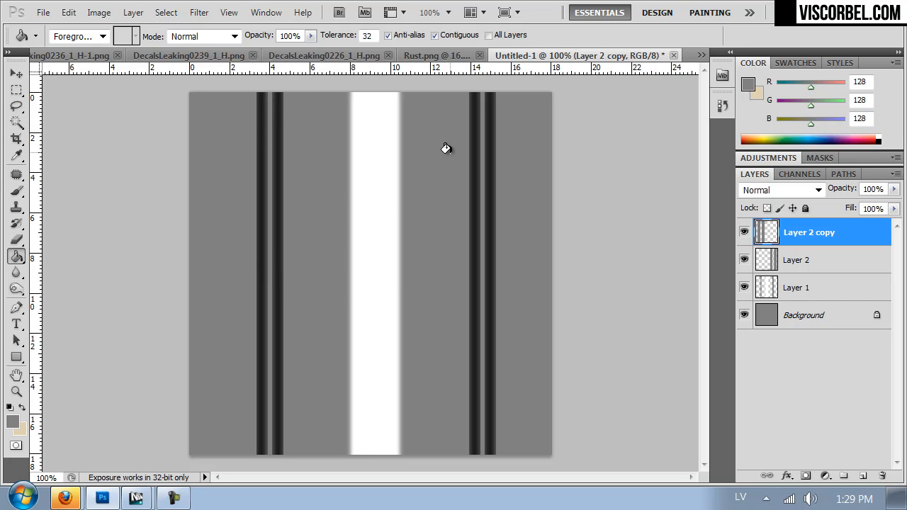
Select the area around the white stripe on Layer 1 and apply a Gaussian Blur with a radius of about 8.7 pixels.
{"action": "key", "text": "m"}
{"action": "left_click_drag", "start_coordinate": [450, 86], "coordinate": [403, 499]}
{"action": "left_click", "coordinate": [775, 286]}
{"action": "left_click", "coordinate": [356, 91]}
{"action": "left_click_drag", "start_coordinate": [310, 81], "coordinate": [425, 479]}
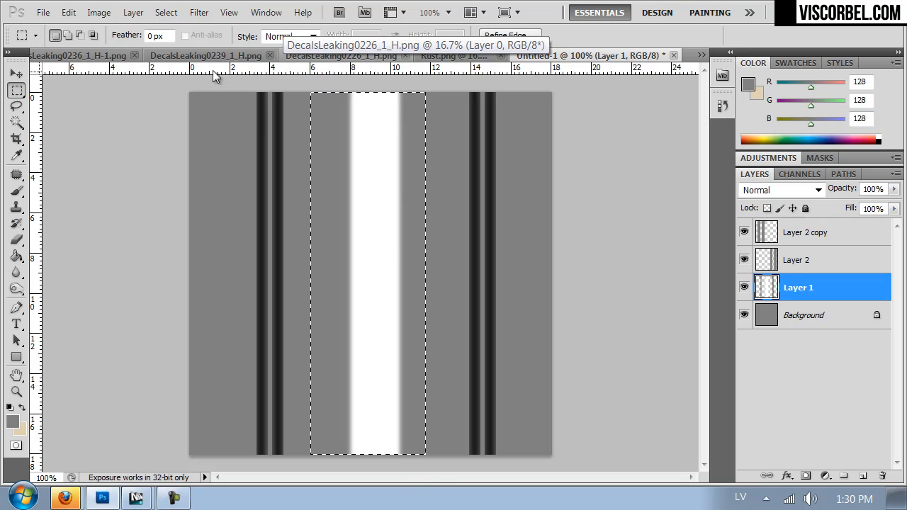
{"action": "left_click", "coordinate": [199, 12]}
{"action": "mouse_move", "coordinate": [325, 174]}
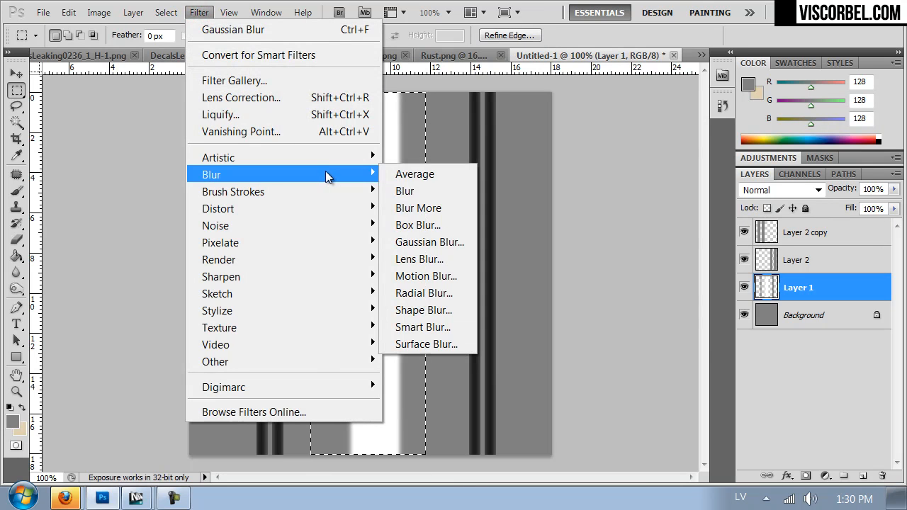
{"action": "left_click", "coordinate": [438, 244]}
{"action": "left_click_drag", "start_coordinate": [595, 352], "coordinate": [603, 354]}
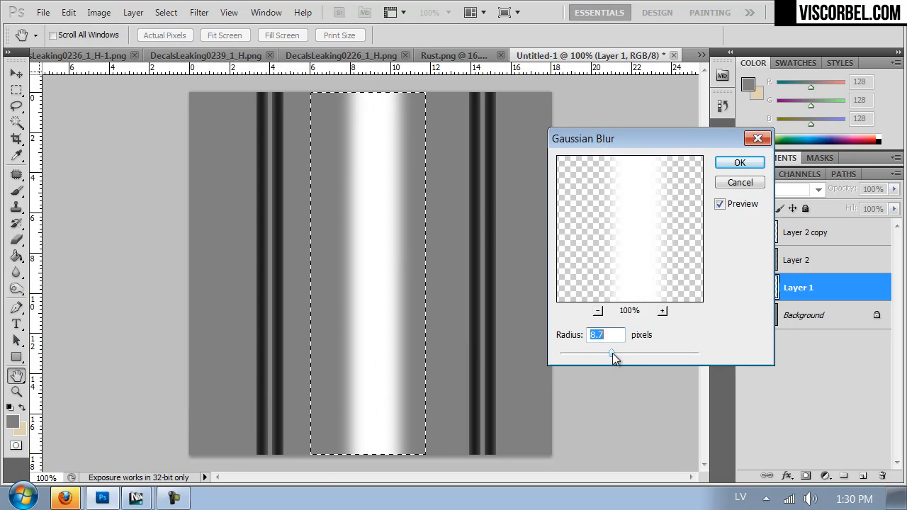
{"action": "left_click", "coordinate": [755, 158]}
Select strips along both sides of the white stripe, fill them with grey on a new layer and deselect.
{"action": "left_click", "coordinate": [440, 80]}
{"action": "left_click_drag", "start_coordinate": [418, 500], "coordinate": [402, 496]}
{"action": "left_click_drag", "start_coordinate": [299, 87], "coordinate": [347, 476], "text": "shift"}
{"action": "key", "text": "g"}
{"action": "left_click", "coordinate": [526, 277]}
{"action": "left_click", "coordinate": [430, 241]}
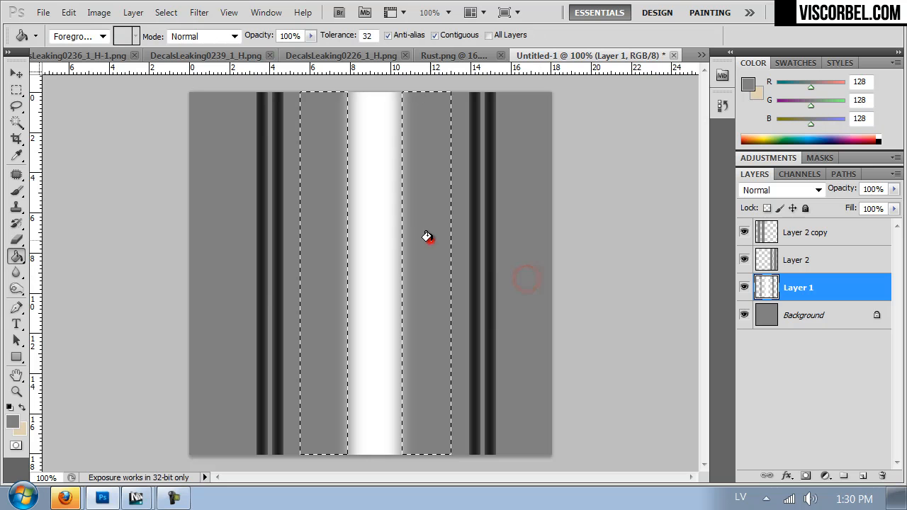
{"action": "left_click", "coordinate": [863, 475]}
{"action": "left_click", "coordinate": [413, 196]}
{"action": "key", "text": "ctrl+d"}
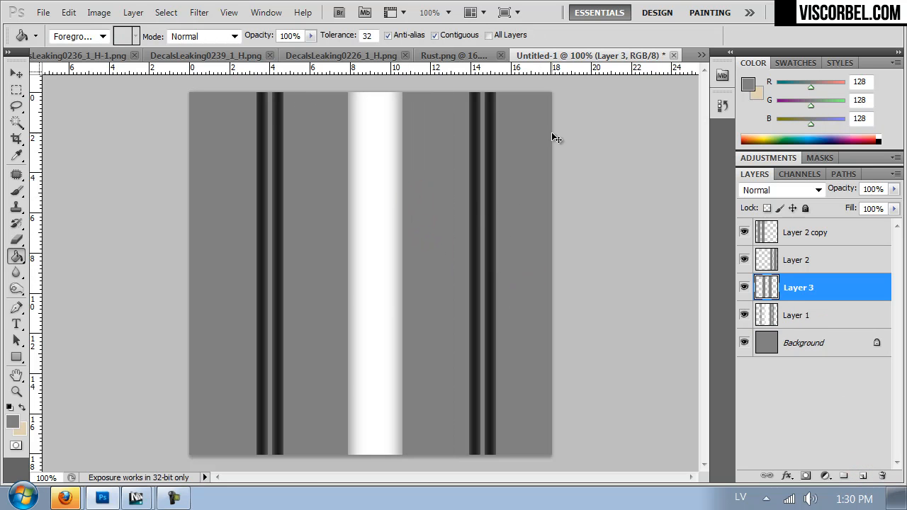
{"action": "key", "text": "ctrl+alt+shift+s"}
{"action": "left_click", "coordinate": [289, 315]}
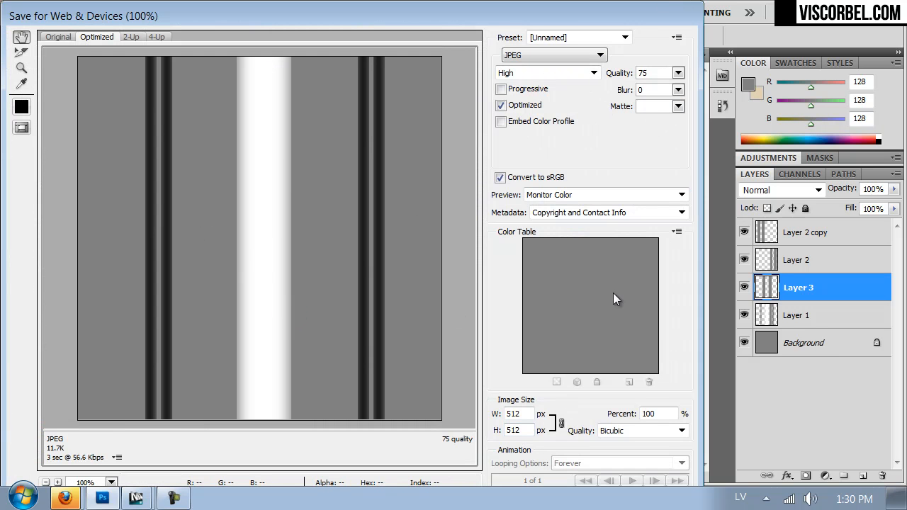
{"action": "mouse_move", "coordinate": [583, 15]}
{"action": "left_mouse_down"}
{"action": "mouse_move", "coordinate": [583, 0]}
{"action": "mouse_move", "coordinate": [582, 13]}
{"action": "left_mouse_up"}
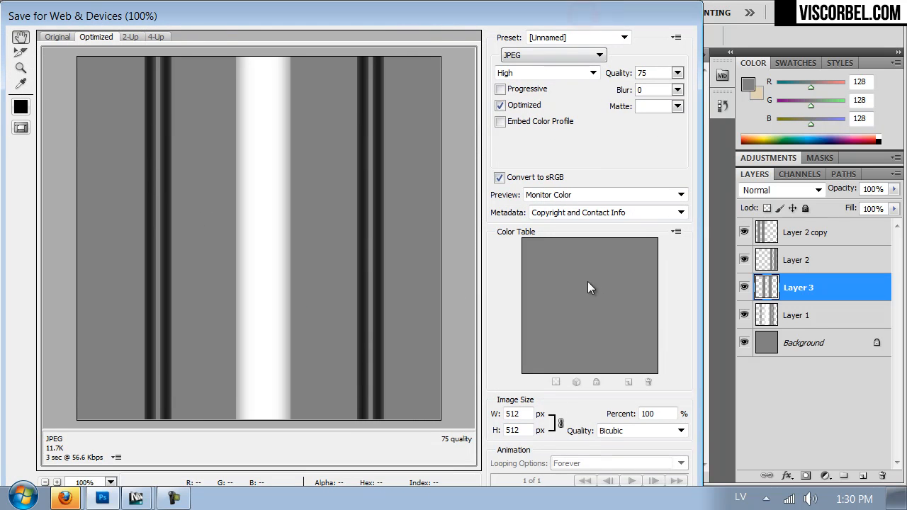
{"action": "key", "text": "Escape"}
Save a PNG copy of the striped image named gr in the Textures folder.
{"action": "key", "text": "ctrl+s"}
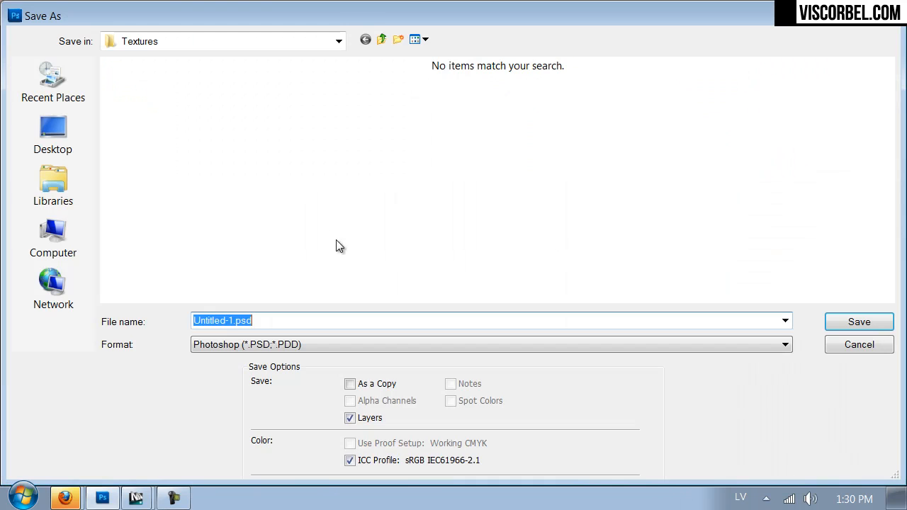
{"action": "left_click", "coordinate": [226, 345]}
{"action": "left_click", "coordinate": [250, 275]}
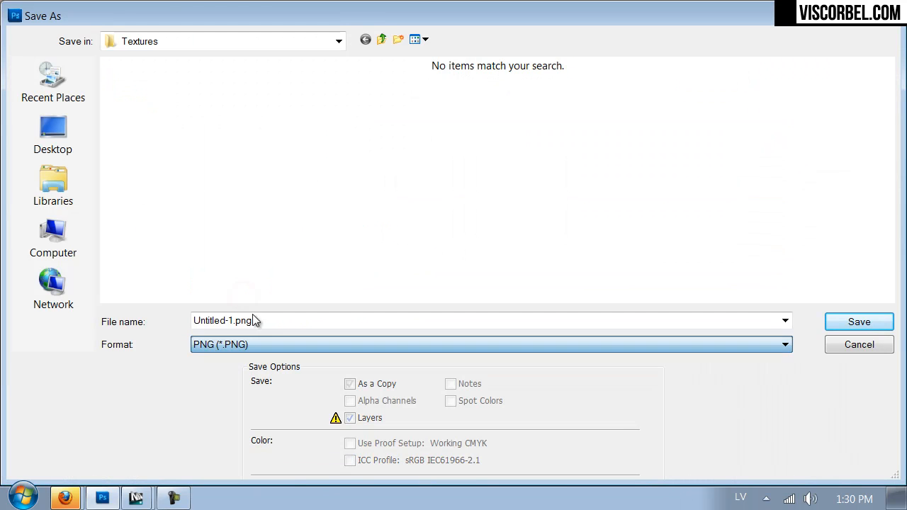
{"action": "left_click", "coordinate": [253, 319]}
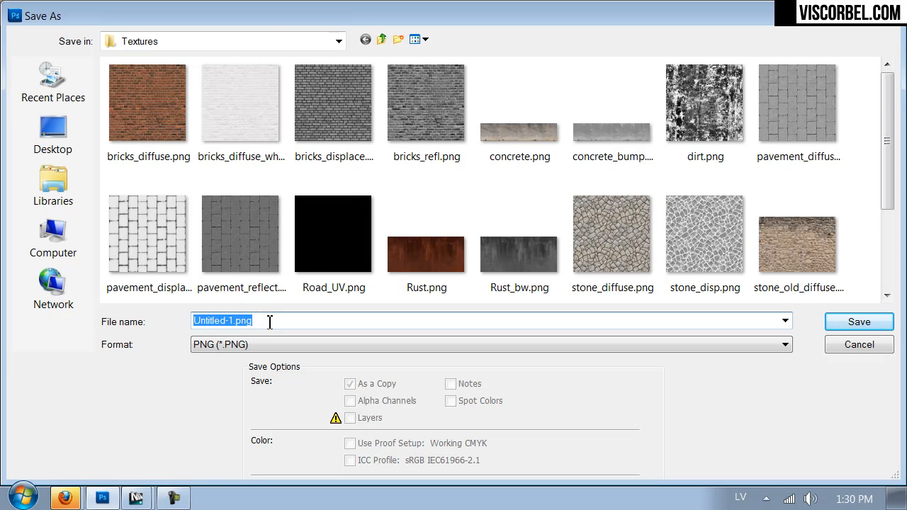
{"action": "type", "text": "gr"}
{"action": "key", "text": "Return"}
{"action": "key", "text": "Return"}
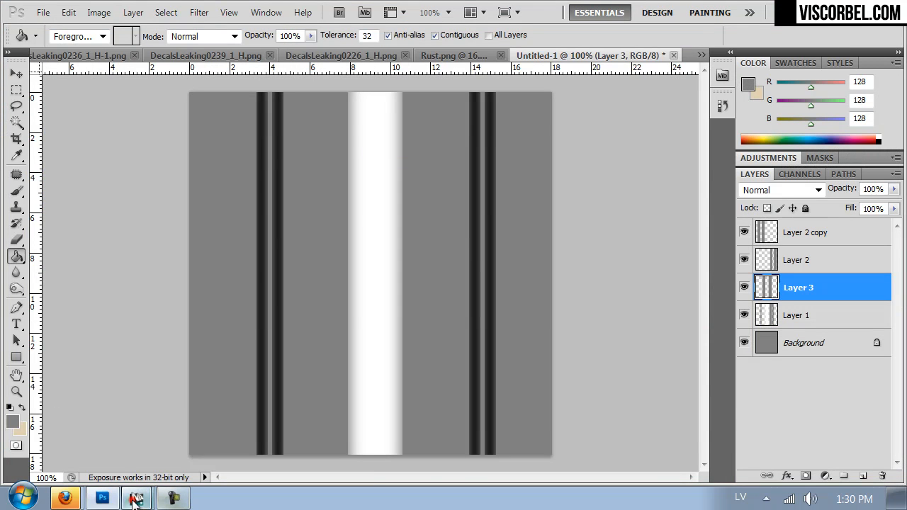
Switch to 3ds Max and close the V-Ray frame buffer and the Render Setup window.
{"action": "mouse_move", "coordinate": [135, 498]}
{"action": "left_click", "coordinate": [161, 459]}
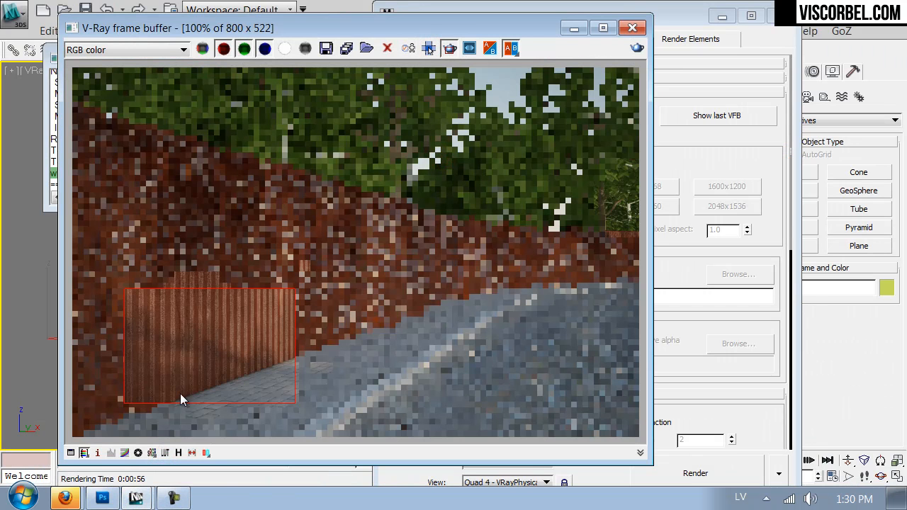
{"action": "left_click", "coordinate": [632, 28]}
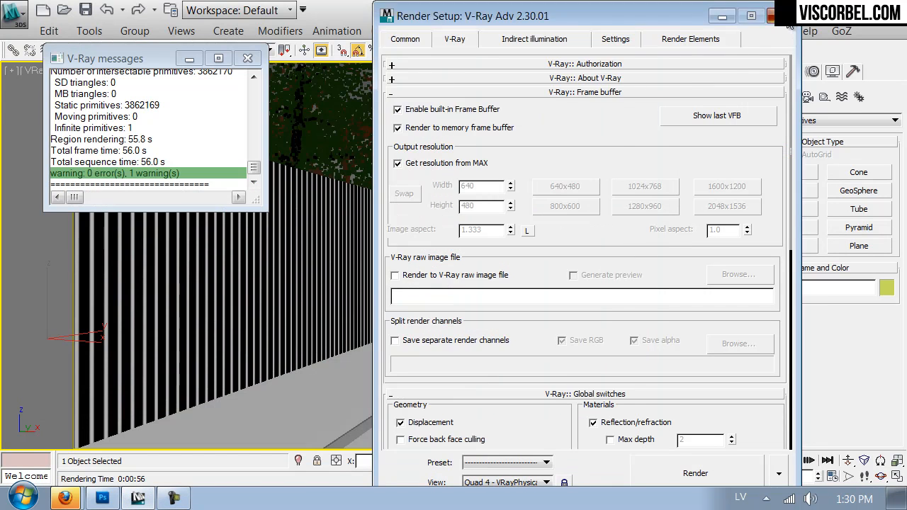
{"action": "left_click", "coordinate": [778, 16]}
Replace the Gradient Ramp displacement map of Rust_corrugated_2 with a Bitmap that loads gradient.png from the Textures folder.
{"action": "key", "text": "m"}
{"action": "left_click", "coordinate": [699, 403]}
{"action": "left_click_drag", "start_coordinate": [687, 410], "coordinate": [684, 265]}
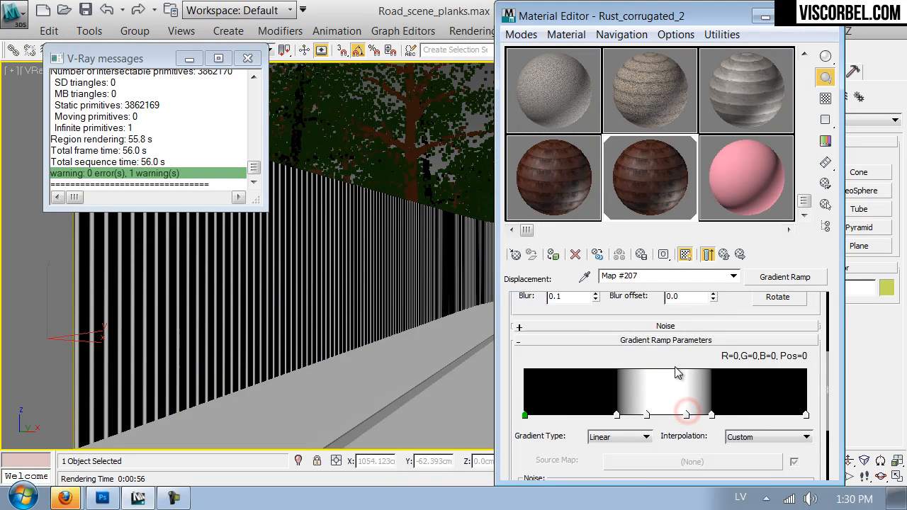
{"action": "scroll", "coordinate": [756, 292], "scroll_direction": "up", "scroll_amount": 1}
{"action": "left_click", "coordinate": [761, 277]}
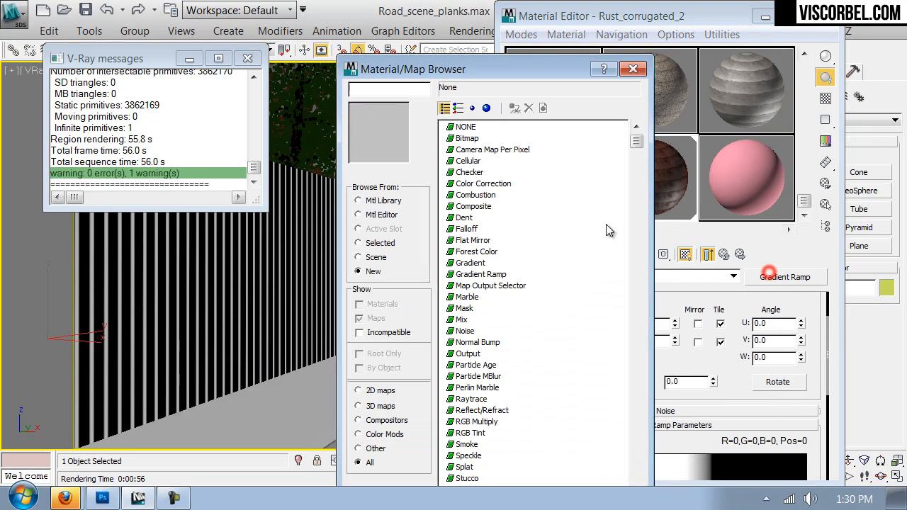
{"action": "double_click", "coordinate": [467, 138]}
{"action": "left_click", "coordinate": [249, 135]}
{"action": "left_click", "coordinate": [182, 280]}
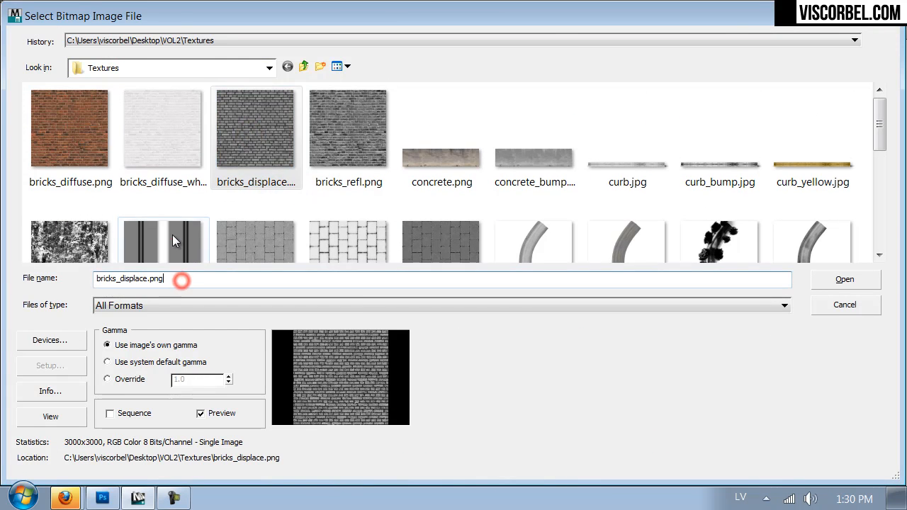
{"action": "double_click", "coordinate": [172, 234]}
Show the displacement bitmap in the viewport and set its U tiling to 130.
{"action": "left_click", "coordinate": [684, 254]}
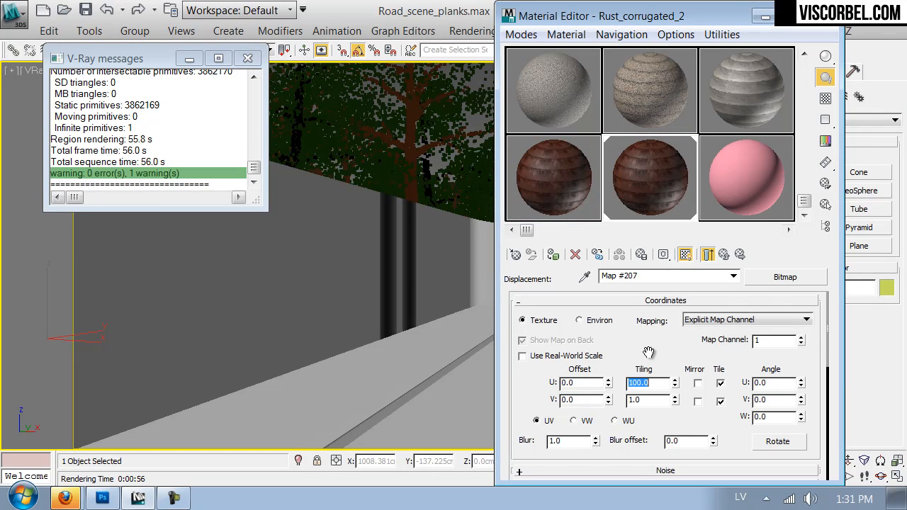
{"action": "key", "text": "Return"}
{"action": "type", "text": "120"}
{"action": "key", "text": "Return"}
{"action": "type", "text": "130"}
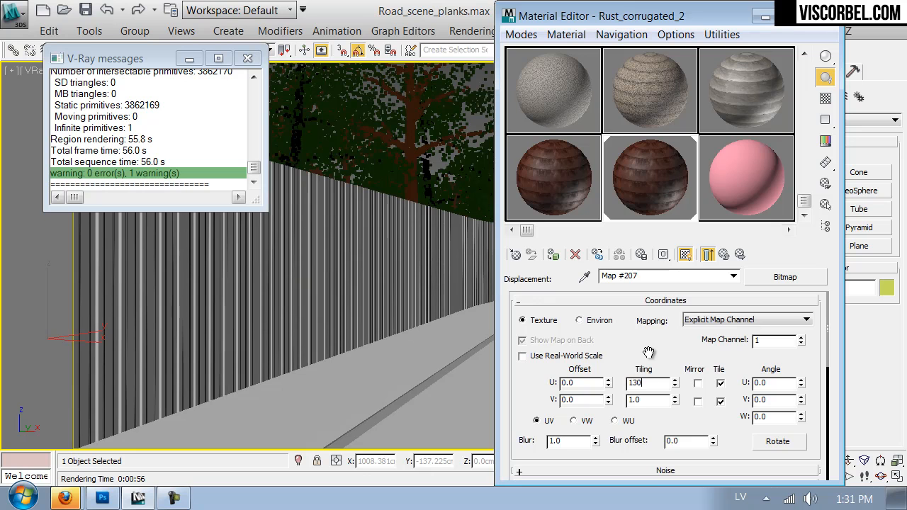
{"action": "key", "text": "Return"}
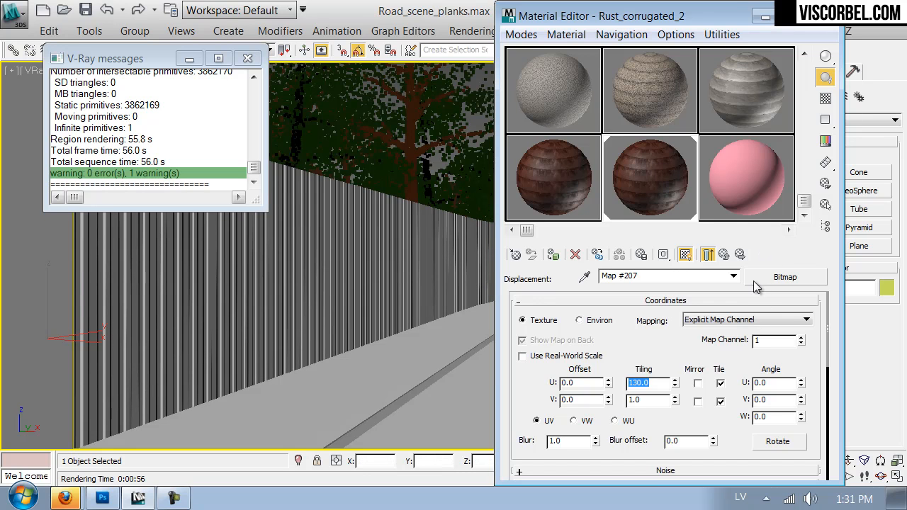
Set the Displace amount of Rust_corrugated_2 to 1.5 and the blur of its displacement bitmap to 0.3, and close the Material Editor.
{"action": "left_click", "coordinate": [708, 255]}
{"action": "double_click", "coordinate": [604, 402]}
{"action": "type", "text": "1.5"}
{"action": "key", "text": "Return"}
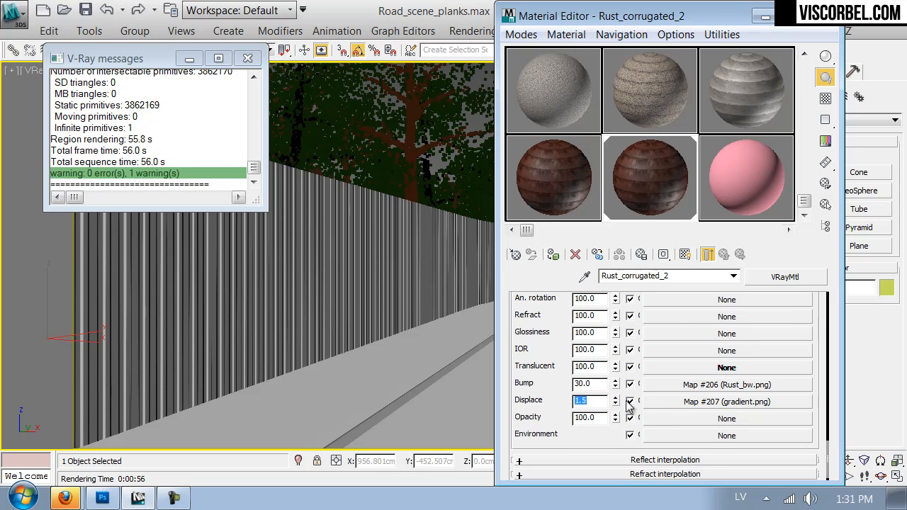
{"action": "left_click", "coordinate": [660, 401]}
{"action": "double_click", "coordinate": [558, 441]}
{"action": "type", "text": "0.3"}
{"action": "key", "text": "Return"}
{"action": "left_click", "coordinate": [824, 15]}
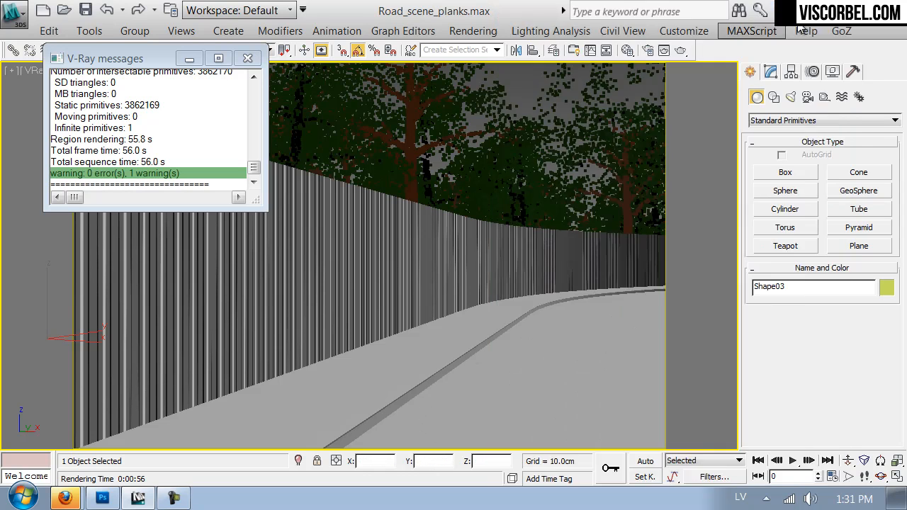
Render the marked region of the wall, inspect the corrugation in the frame buffer and close it.
{"action": "left_click", "coordinate": [677, 56]}
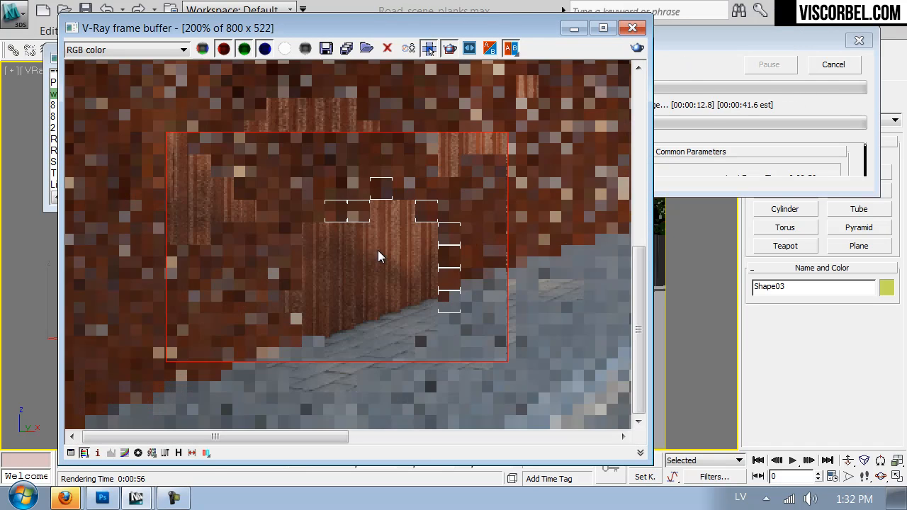
{"action": "scroll", "coordinate": [377, 251], "scroll_direction": "down", "scroll_amount": 1}
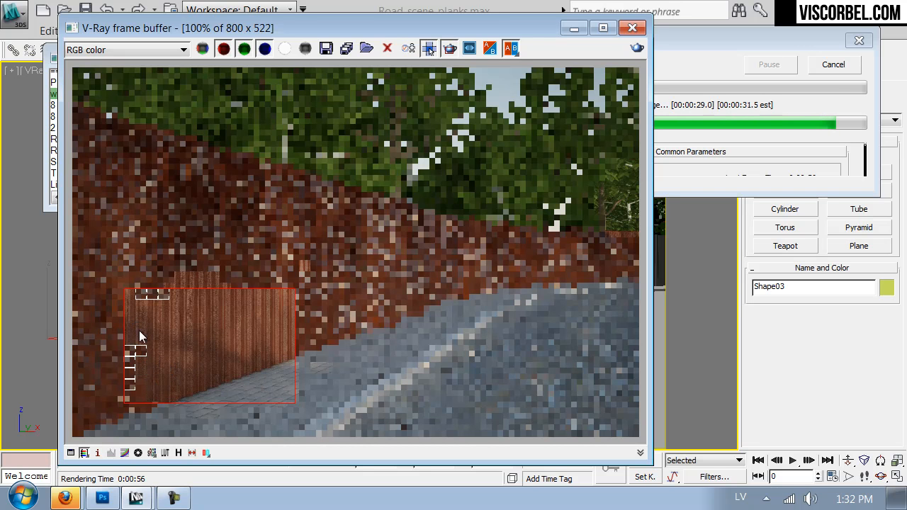
{"action": "scroll", "coordinate": [183, 322], "scroll_direction": "down", "scroll_amount": 1}
{"action": "scroll", "coordinate": [308, 283], "scroll_direction": "up", "scroll_amount": 1}
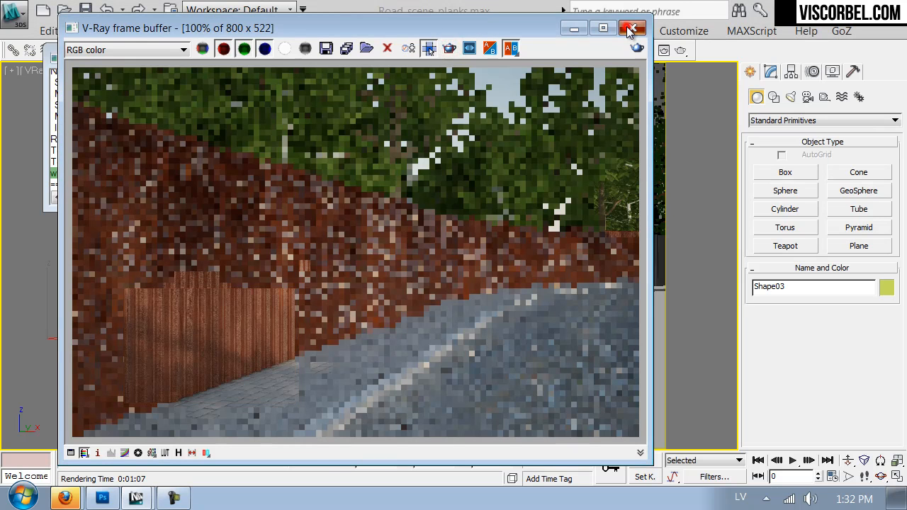
{"action": "left_click", "coordinate": [631, 28]}
Set the Displace amount of Rust_corrugated_2 to 1 and close the Material Editor.
{"action": "key", "text": "m"}
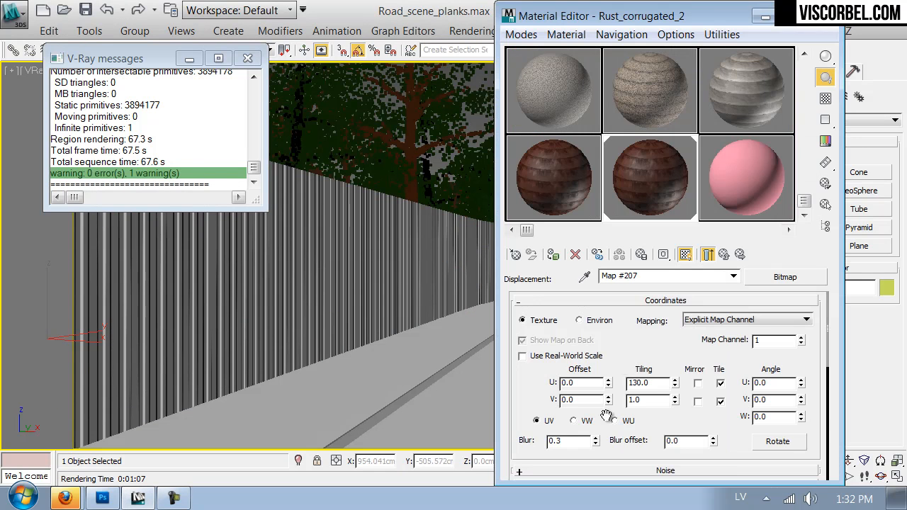
{"action": "left_click", "coordinate": [722, 254]}
{"action": "left_click_drag", "start_coordinate": [588, 401], "coordinate": [418, 390]}
{"action": "type", "text": "1"}
{"action": "key", "text": "Return"}
{"action": "left_click", "coordinate": [814, 15]}
Walk and turn the camera to a wider view of the curving wall and road.
{"action": "key", "text": "Up"}
{"action": "mouse_move", "coordinate": [497, 349]}
{"action": "left_mouse_down"}
{"action": "mouse_move", "coordinate": [489, 345]}
{"action": "mouse_move", "coordinate": [500, 347]}
{"action": "left_mouse_up"}
{"action": "key", "text": "Down"}
{"action": "key", "text": "Down"}
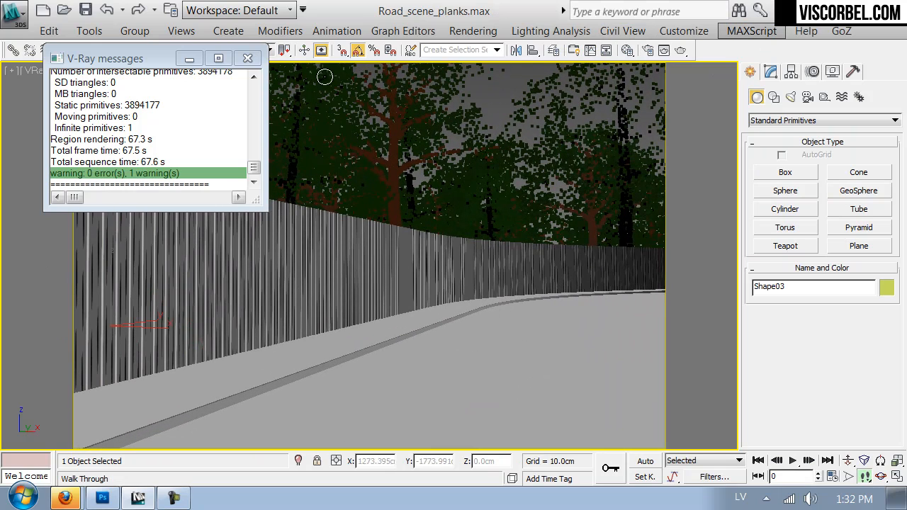
Test-render the new camera view, stop the render early and close the frame buffer.
{"action": "left_click", "coordinate": [248, 58]}
{"action": "left_click", "coordinate": [682, 50]}
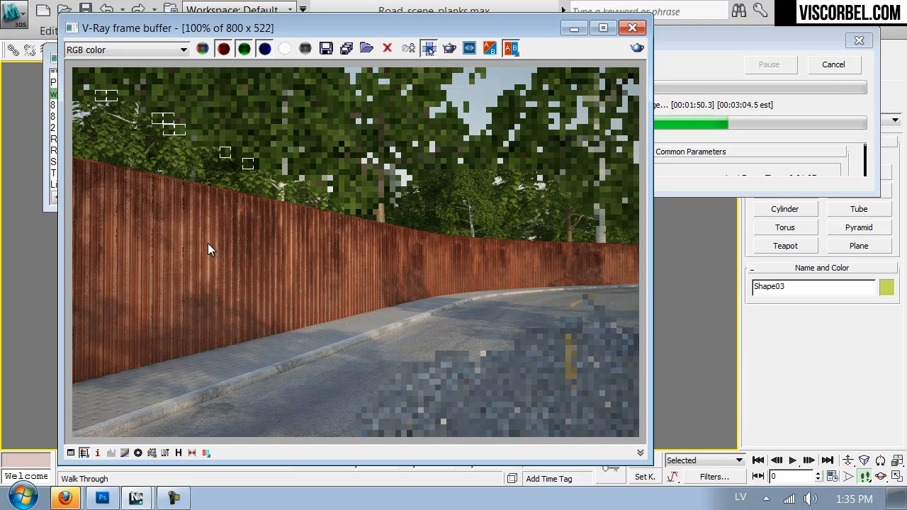
{"action": "left_click", "coordinate": [833, 65]}
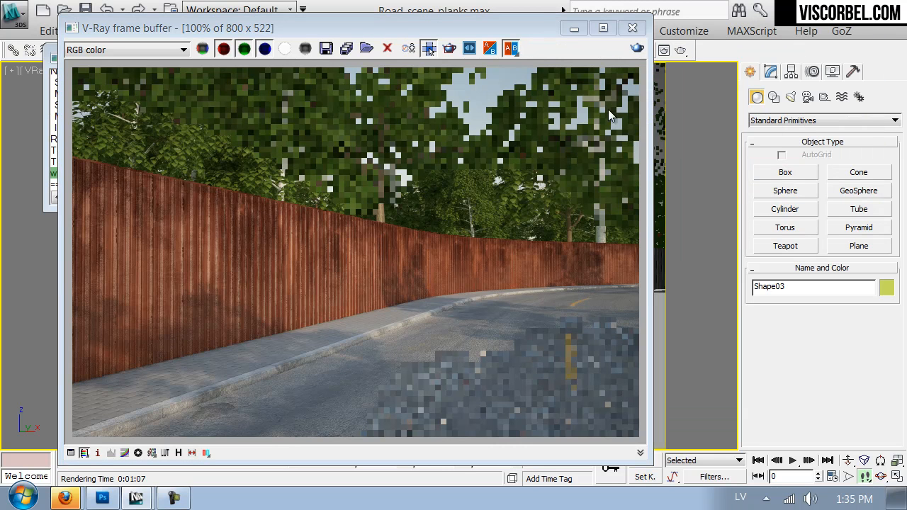
{"action": "left_click", "coordinate": [632, 28]}
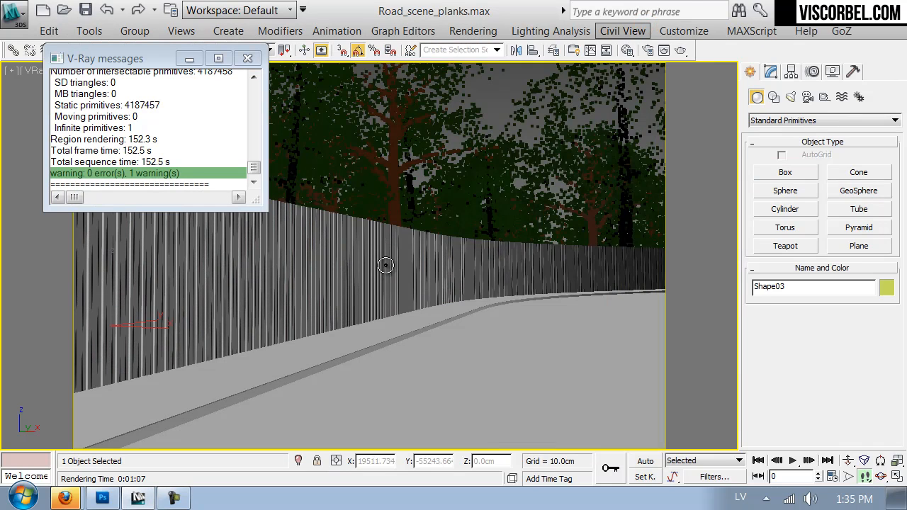
Duplicate Rust_corrugated_2 into the pink sample slot and rename the selected material painted_metal_corrugated_2.
{"action": "key", "text": "m"}
{"action": "left_click_drag", "start_coordinate": [660, 177], "coordinate": [723, 179]}
{"action": "left_click_drag", "start_coordinate": [619, 278], "coordinate": [601, 276]}
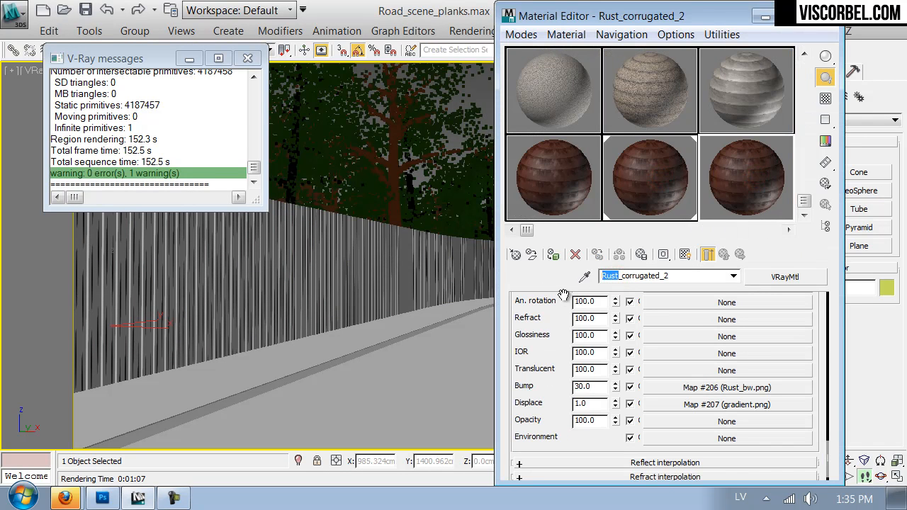
{"action": "type", "text": "painted_met"}
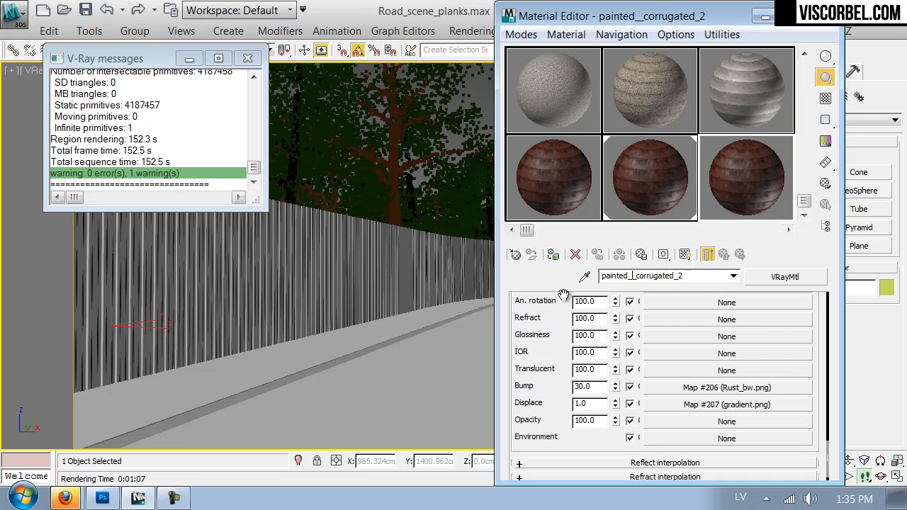
{"action": "type", "text": "al"}
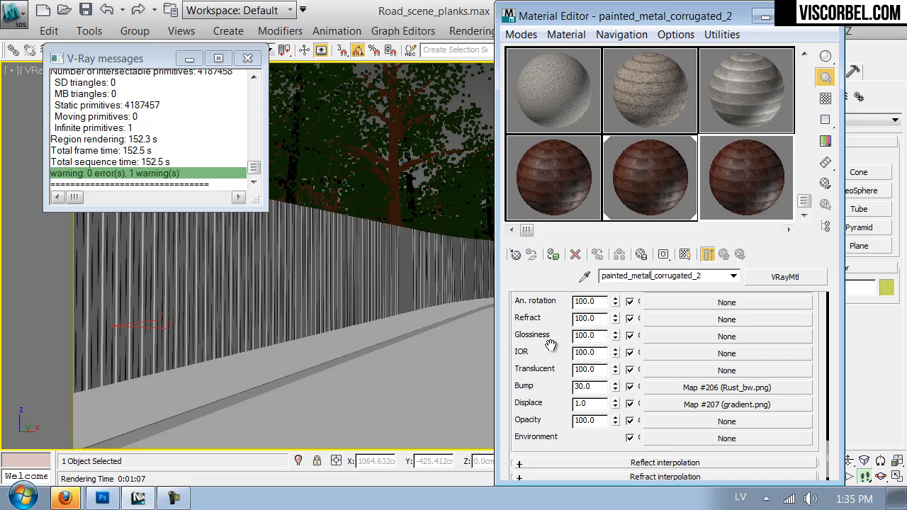
Check the material's diffuse bitmap, switch to Photoshop and add a new layer to Rust.png.
{"action": "scroll", "coordinate": [539, 347], "scroll_direction": "up", "scroll_amount": 5}
{"action": "left_click", "coordinate": [715, 365]}
{"action": "left_click", "coordinate": [726, 252]}
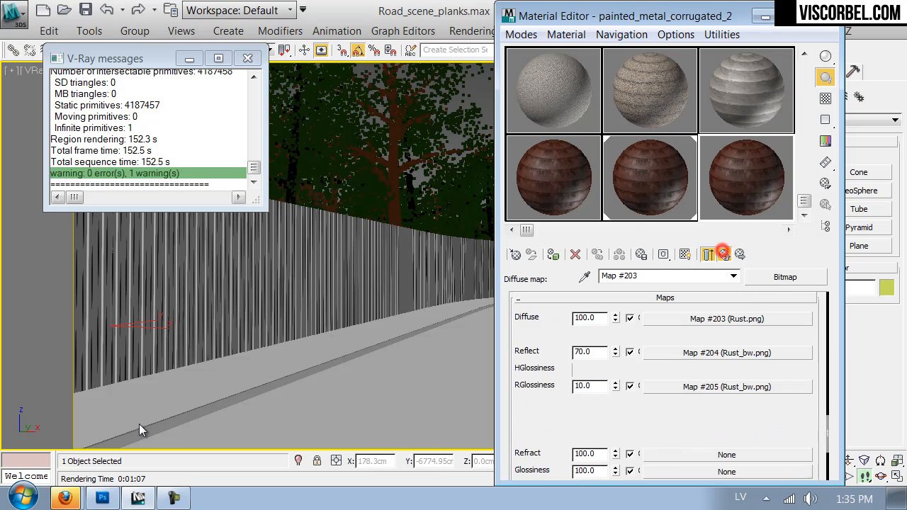
{"action": "left_click", "coordinate": [102, 498]}
{"action": "key", "text": "ctrl+Tab"}
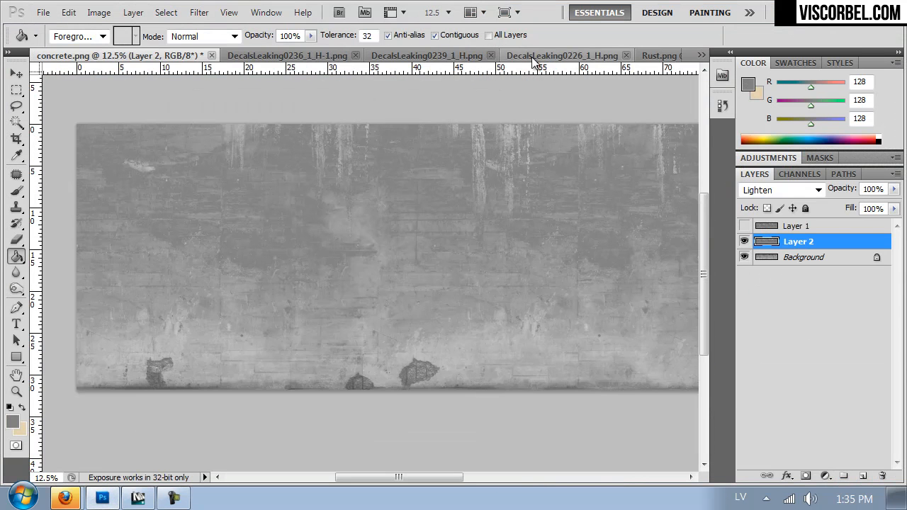
{"action": "left_click", "coordinate": [670, 58]}
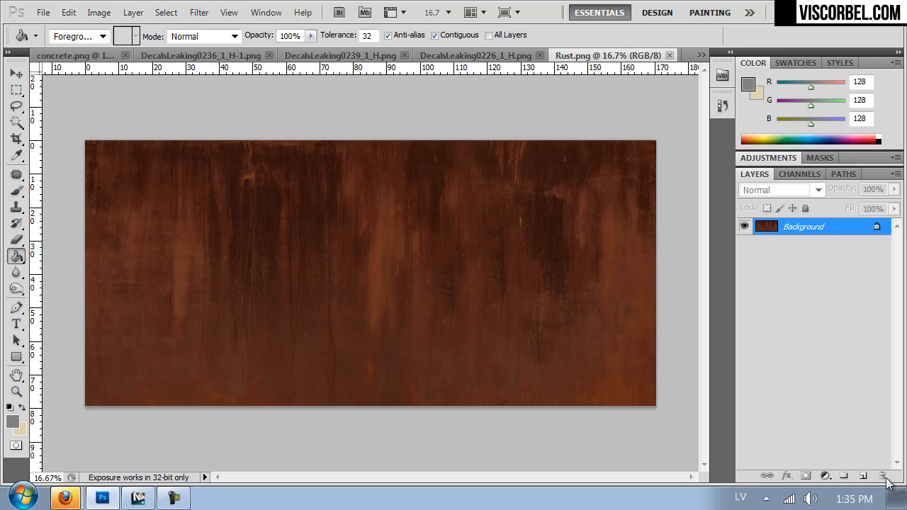
{"action": "left_click", "coordinate": [862, 476]}
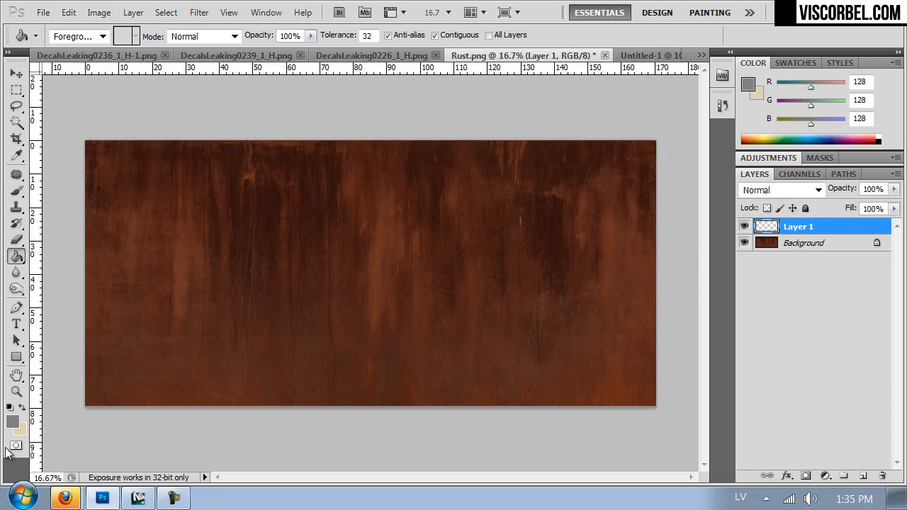
Set the foreground color to dark blue (RGB 34, 56, 77) and fill Layer 1 with it.
{"action": "left_click", "coordinate": [10, 423]}
{"action": "mouse_move", "coordinate": [644, 327]}
{"action": "left_mouse_down"}
{"action": "mouse_move", "coordinate": [644, 307]}
{"action": "mouse_move", "coordinate": [645, 317]}
{"action": "left_mouse_up"}
{"action": "mouse_move", "coordinate": [548, 368]}
{"action": "left_mouse_down"}
{"action": "mouse_move", "coordinate": [516, 371]}
{"action": "mouse_move", "coordinate": [538, 364]}
{"action": "left_mouse_up"}
{"action": "key", "text": "Return"}
{"action": "key", "text": "g"}
{"action": "left_click", "coordinate": [483, 277]}
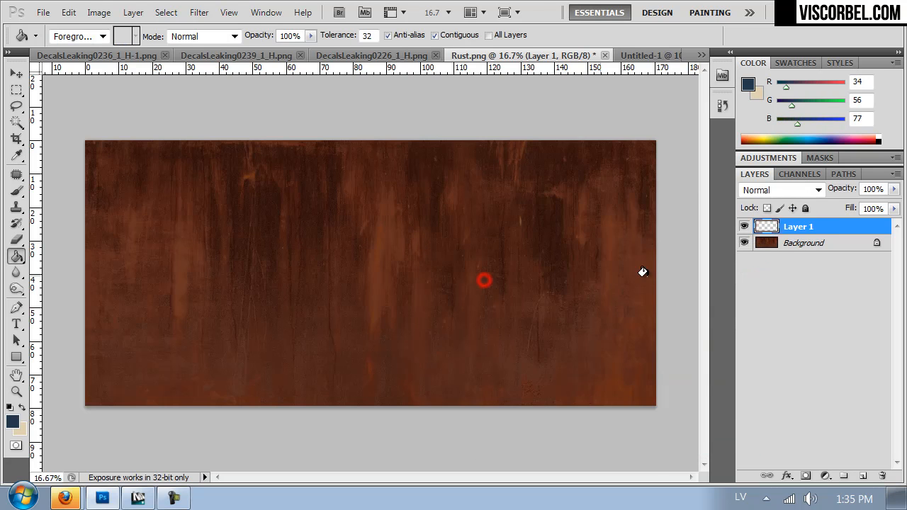
Lower the blue layer's opacity to about 72% and merge it into the rust background.
{"action": "left_click", "coordinate": [894, 188]}
{"action": "left_click_drag", "start_coordinate": [895, 192], "coordinate": [877, 204]}
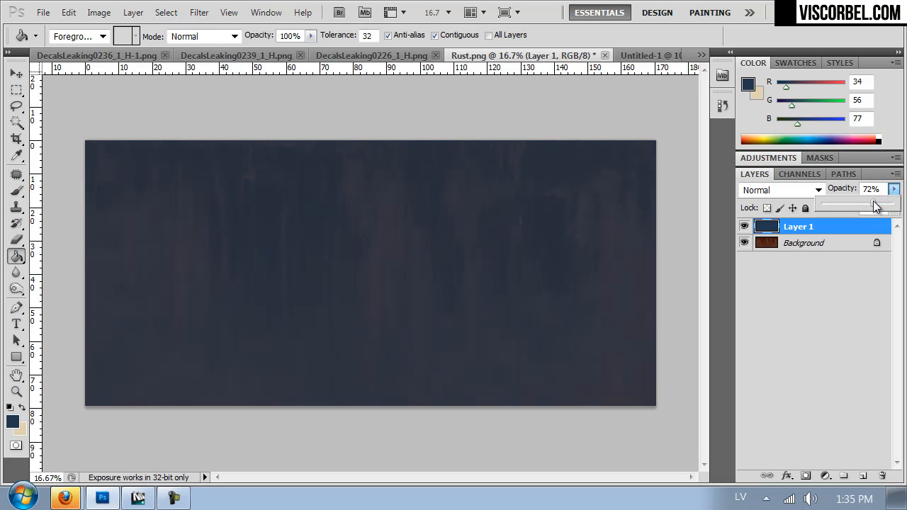
{"action": "key", "text": "ctrl+e"}
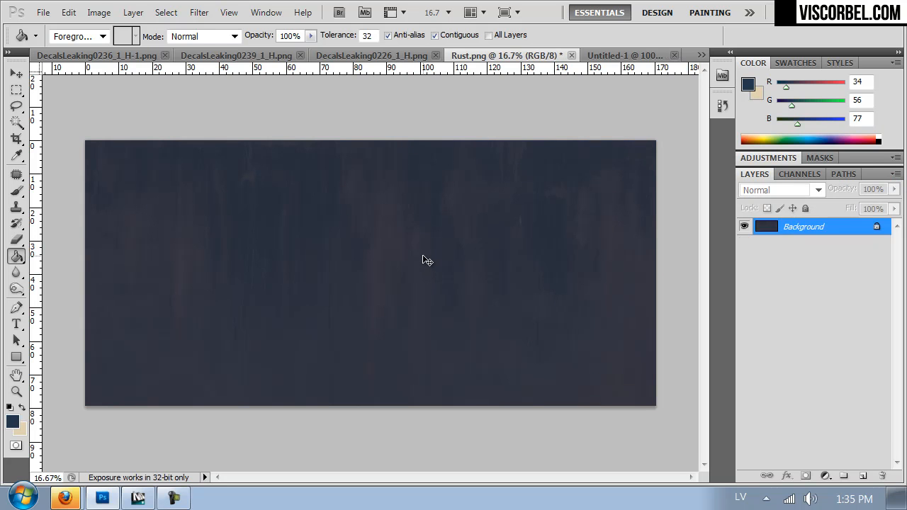
Apply a Hue/Saturation adjustment with Hue +1 to the merged blue texture.
{"action": "key", "text": "ctrl+u"}
{"action": "mouse_move", "coordinate": [621, 164]}
{"action": "left_mouse_down"}
{"action": "mouse_move", "coordinate": [609, 167]}
{"action": "mouse_move", "coordinate": [626, 172]}
{"action": "left_mouse_up"}
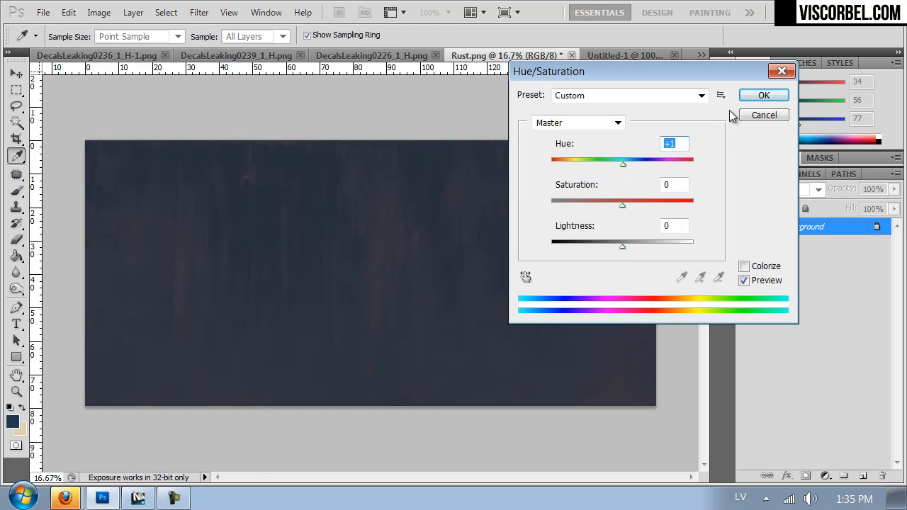
{"action": "left_click", "coordinate": [754, 99]}
Save the blue texture as a PNG named blue_pain in the Textures folder.
{"action": "key", "text": "ctrl+shift+s"}
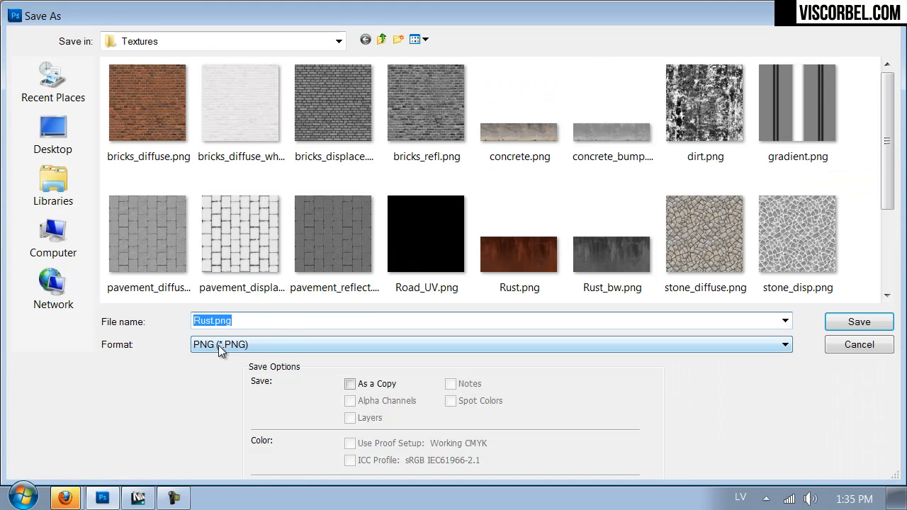
{"action": "left_click", "coordinate": [218, 345]}
{"action": "left_click", "coordinate": [224, 321]}
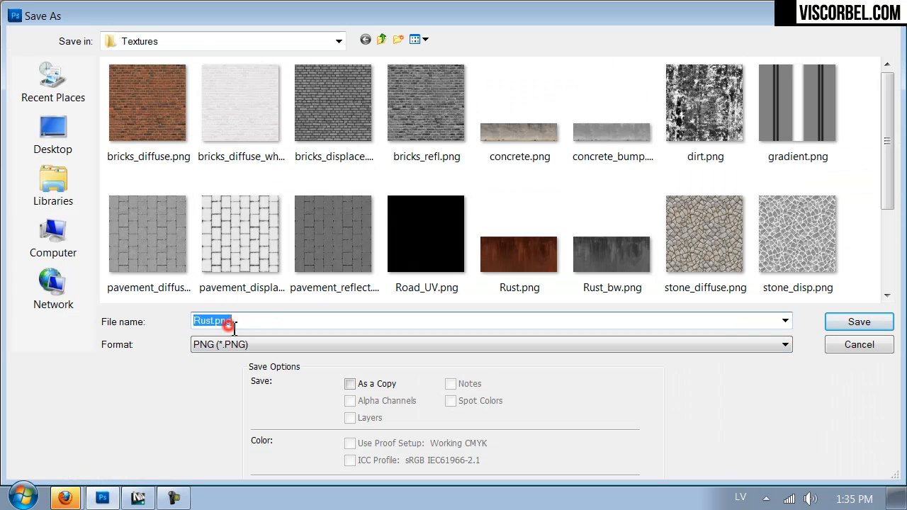
{"action": "type", "text": "blue_pain"}
{"action": "key", "text": "Return"}
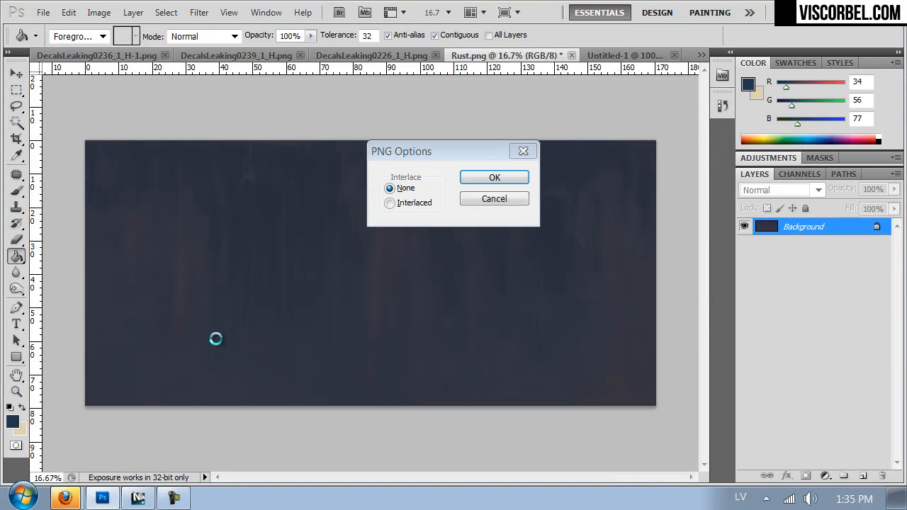
Switch to 3ds Max and open the bitmap parameters of painted_metal_corrugated_2's diffuse map.
{"action": "left_click", "coordinate": [137, 498]}
{"action": "left_click", "coordinate": [733, 363]}
{"action": "scroll", "coordinate": [706, 395], "scroll_direction": "down", "scroll_amount": 5}
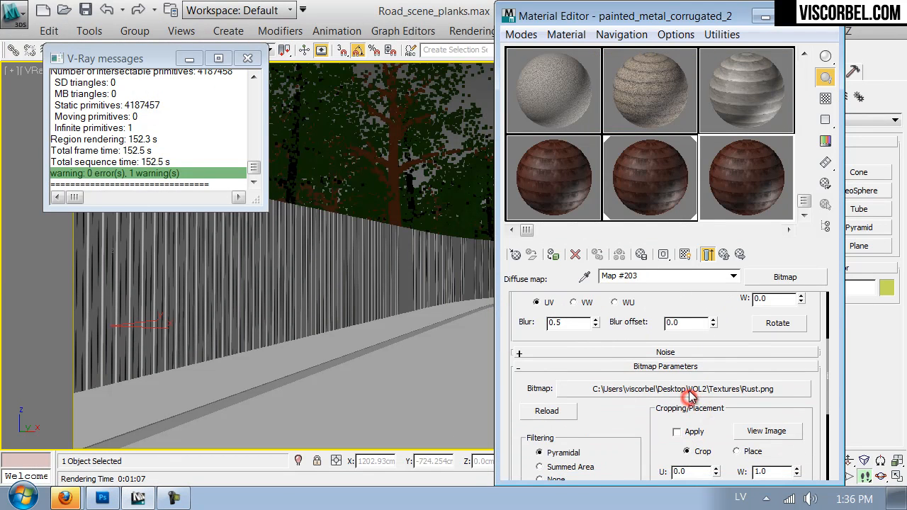
{"action": "left_click", "coordinate": [688, 388]}
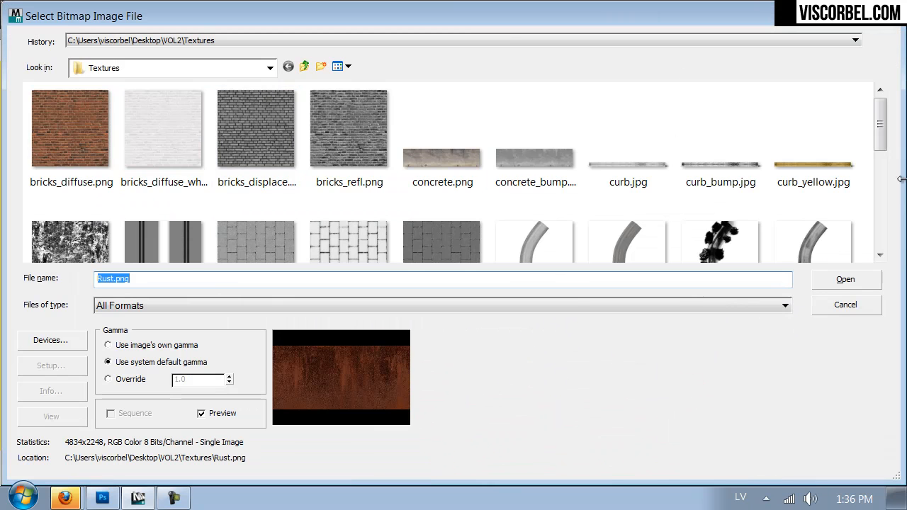
{"action": "left_click_drag", "start_coordinate": [883, 136], "coordinate": [896, 225]}
{"action": "left_click", "coordinate": [103, 498]}
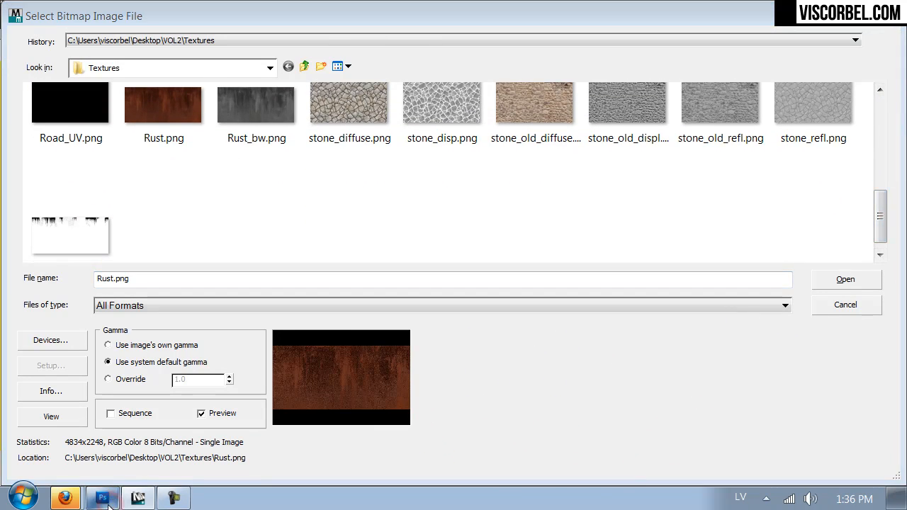
{"action": "left_click", "coordinate": [322, 246]}
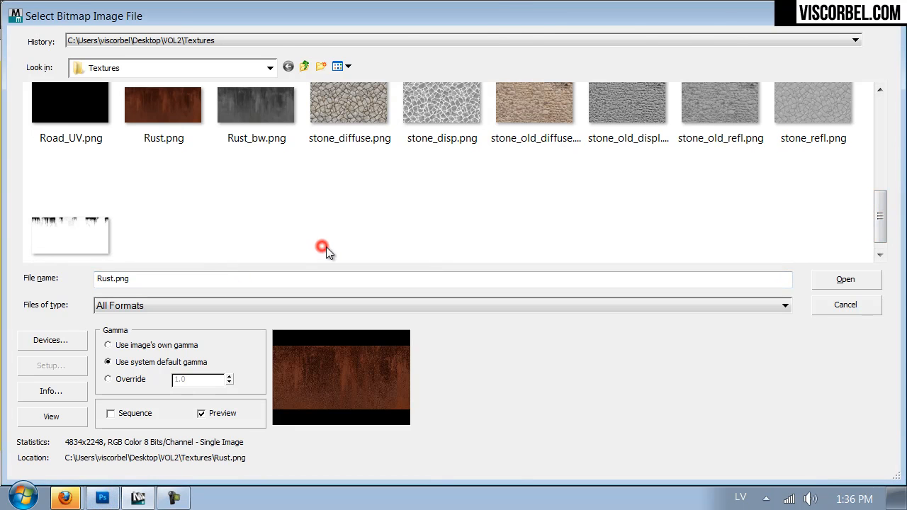
{"action": "left_click", "coordinate": [842, 305]}
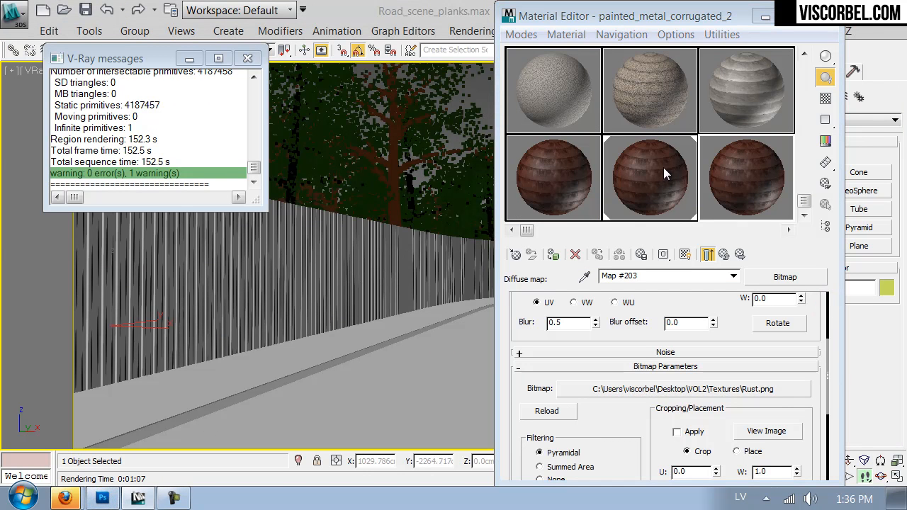
{"action": "left_click", "coordinate": [681, 388]}
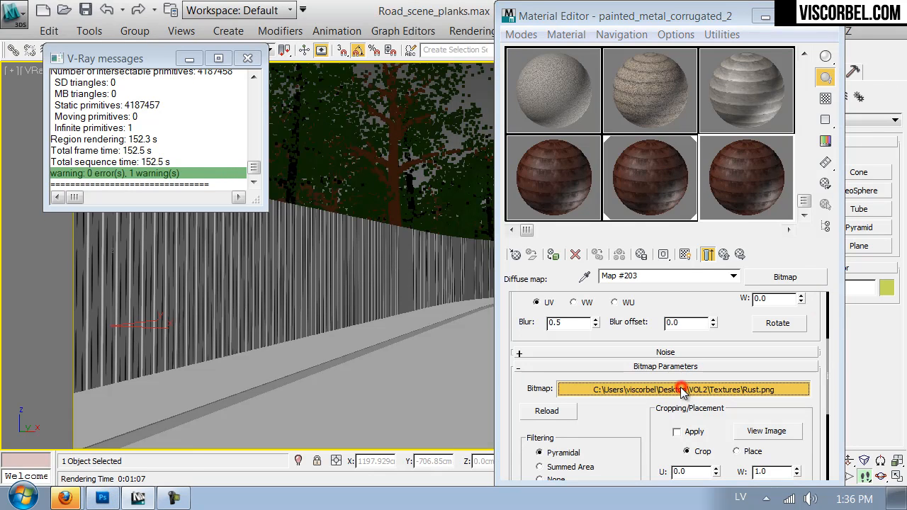
{"action": "left_click", "coordinate": [254, 155]}
{"action": "scroll", "coordinate": [254, 158], "scroll_direction": "down", "scroll_amount": 10}
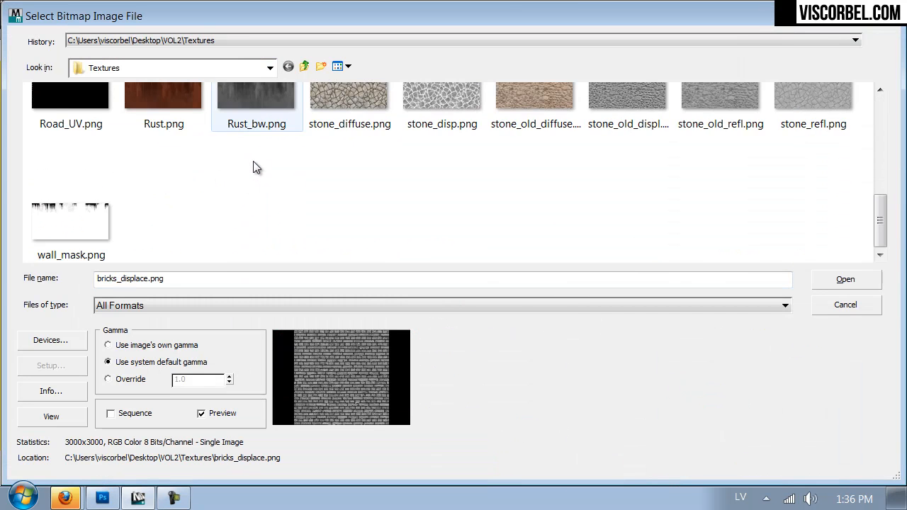
{"action": "scroll", "coordinate": [255, 164], "scroll_direction": "up", "scroll_amount": 10}
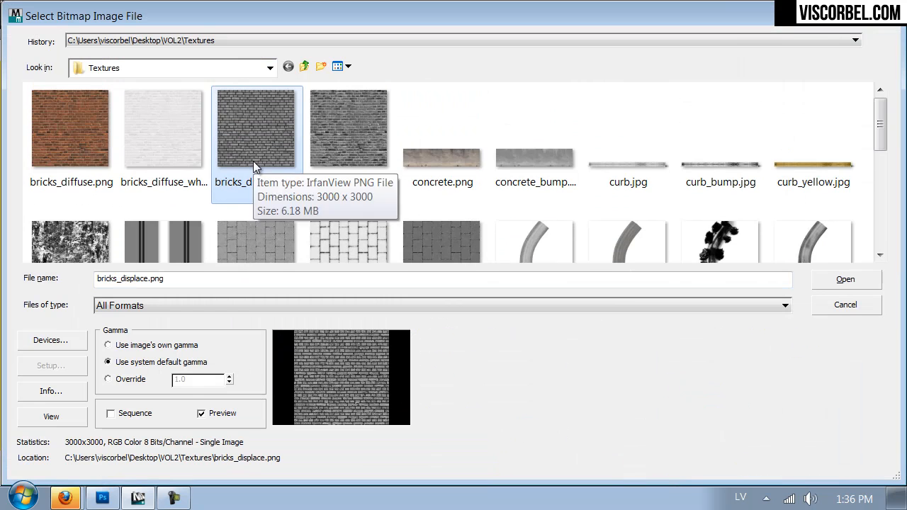
{"action": "left_click", "coordinate": [850, 307]}
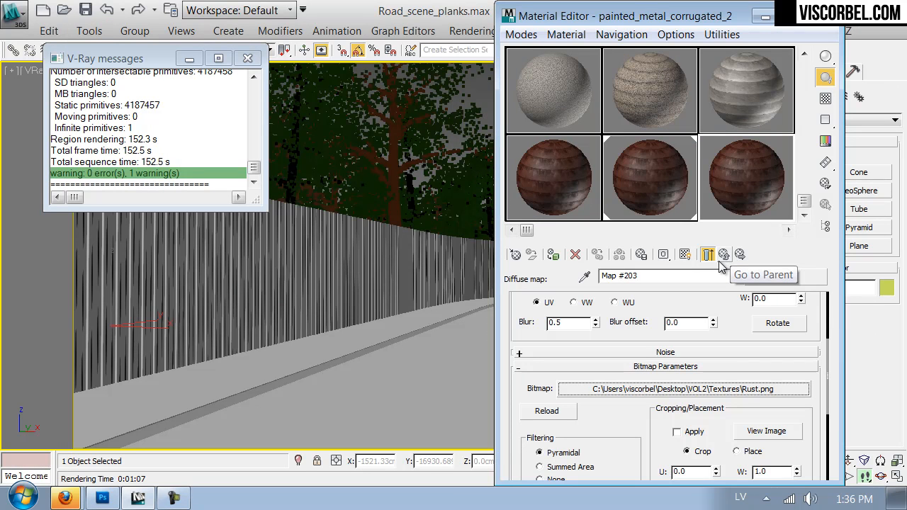
{"action": "left_click", "coordinate": [655, 389]}
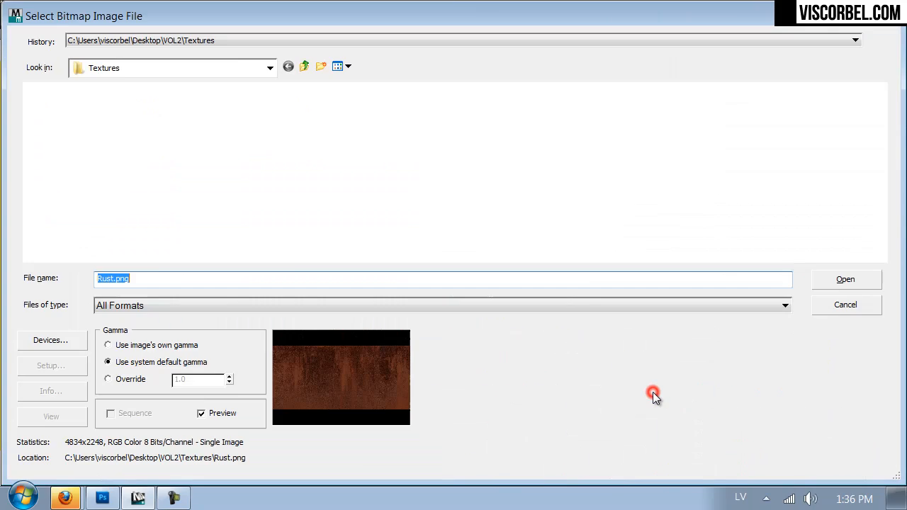
{"action": "left_click", "coordinate": [416, 145]}
{"action": "scroll", "coordinate": [416, 147], "scroll_direction": "down", "scroll_amount": 6}
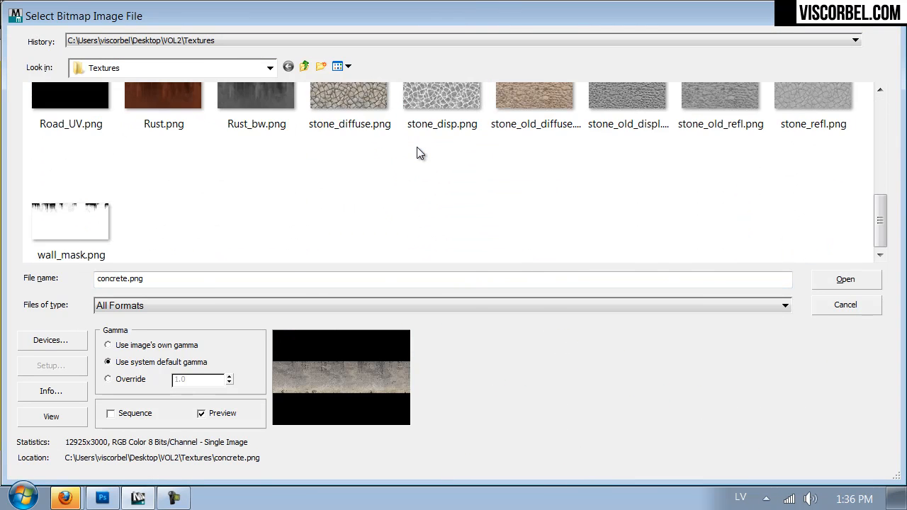
{"action": "scroll", "coordinate": [416, 147], "scroll_direction": "up", "scroll_amount": 1}
{"action": "scroll", "coordinate": [417, 146], "scroll_direction": "up", "scroll_amount": 2}
{"action": "scroll", "coordinate": [417, 147], "scroll_direction": "up", "scroll_amount": 2}
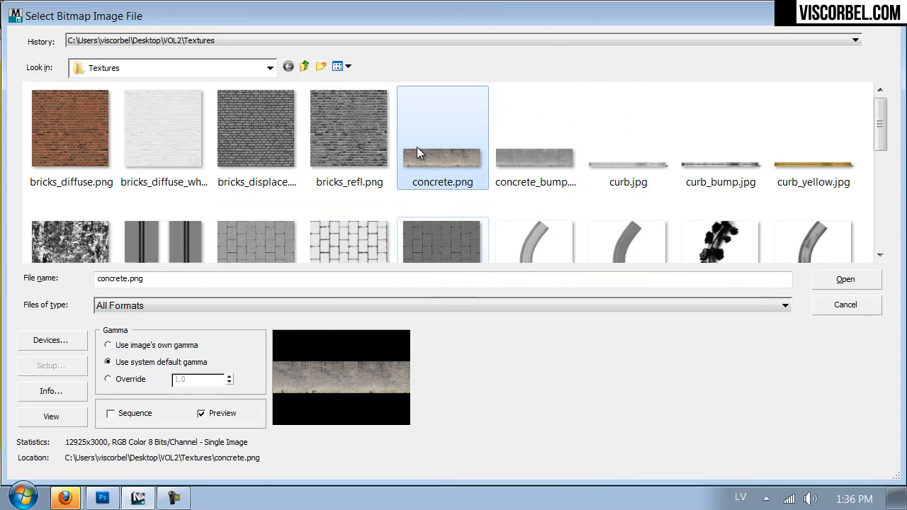
{"action": "scroll", "coordinate": [416, 147], "scroll_direction": "down", "scroll_amount": 6}
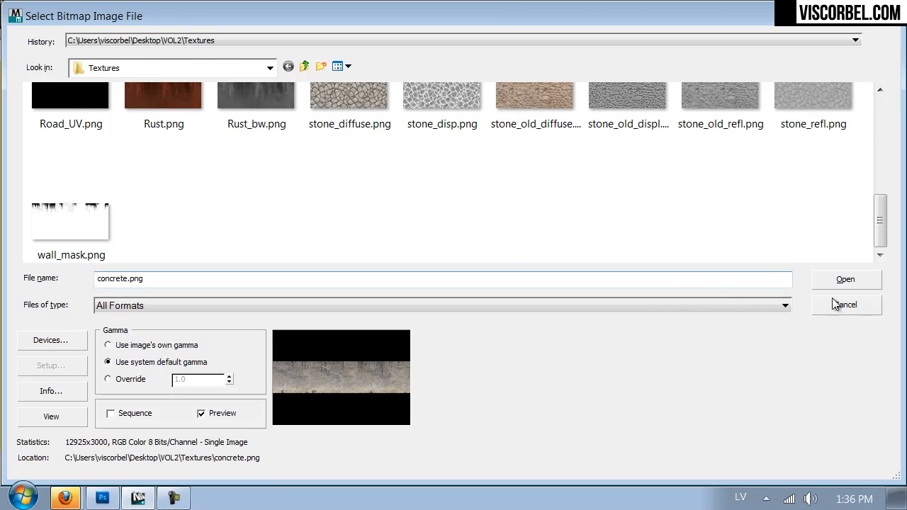
{"action": "left_click", "coordinate": [846, 307]}
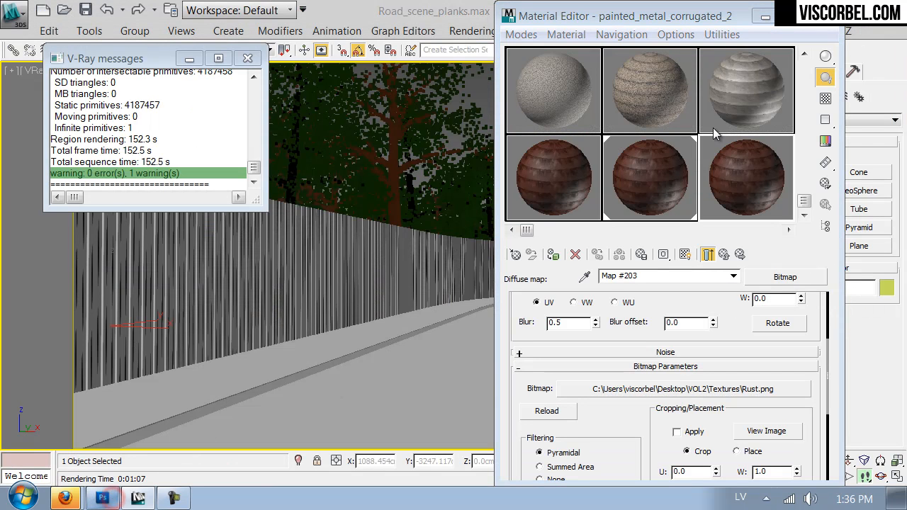
Switch to Photoshop to check the save of blue_paint.png, and return to 3ds Max.
{"action": "key", "text": "alt+Tab"}
{"action": "key", "text": "alt+Tab"}
{"action": "key", "text": "alt+Tab"}
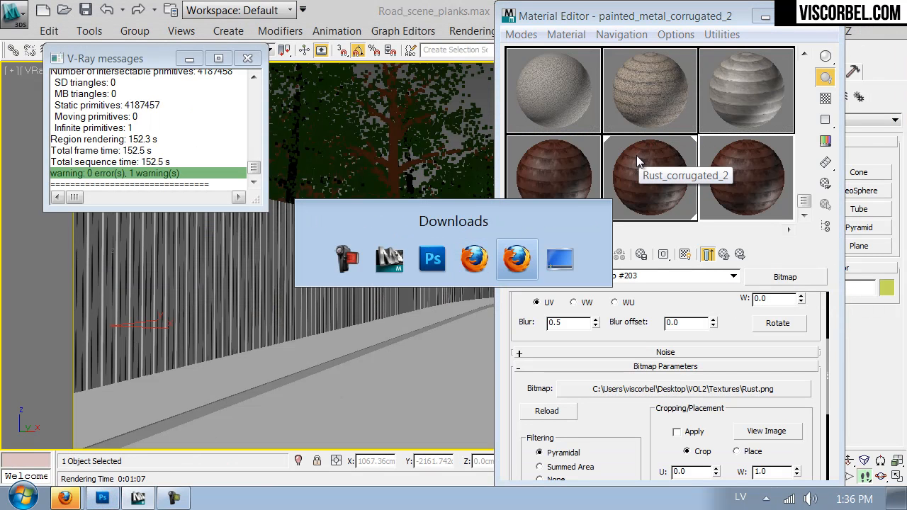
{"action": "key", "text": "alt+Tab"}
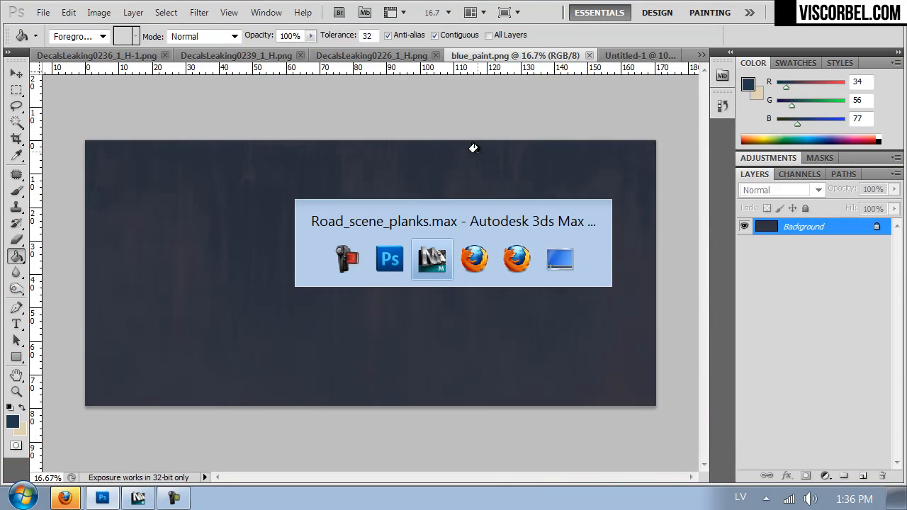
{"action": "key", "text": "alt+Tab"}
Load blue_paint.png from the Textures folder as the diffuse bitmap of painted_metal_corrugated_2.
{"action": "left_click", "coordinate": [661, 394]}
{"action": "left_click", "coordinate": [394, 219]}
{"action": "scroll", "coordinate": [82, 146], "scroll_direction": "up", "scroll_amount": 1}
{"action": "double_click", "coordinate": [77, 155]}
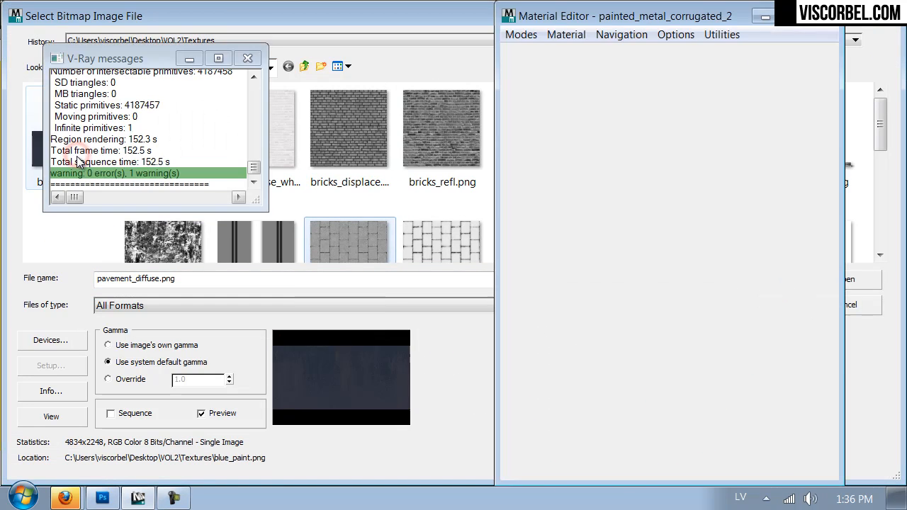
Show the blue diffuse map in the viewport and assign painted_metal_corrugated_2 to the roadside wall.
{"action": "left_click", "coordinate": [684, 255]}
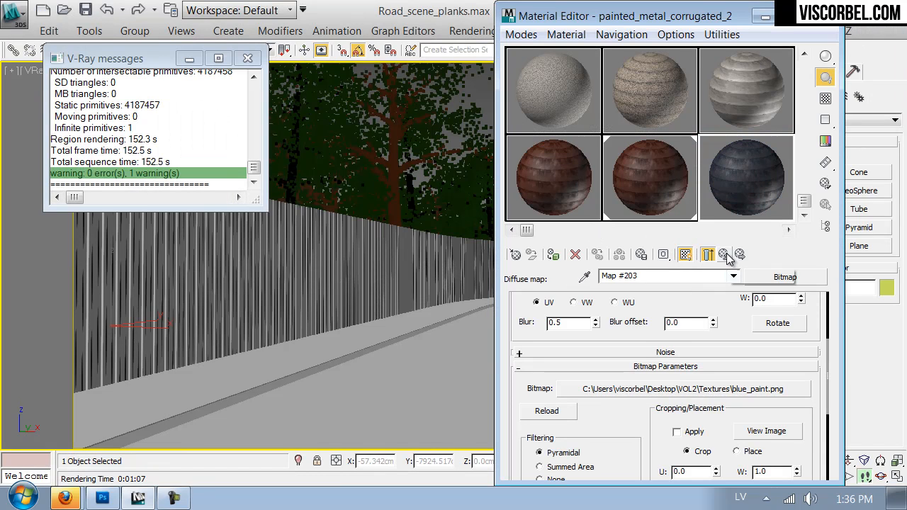
{"action": "left_click_drag", "start_coordinate": [770, 187], "coordinate": [407, 257]}
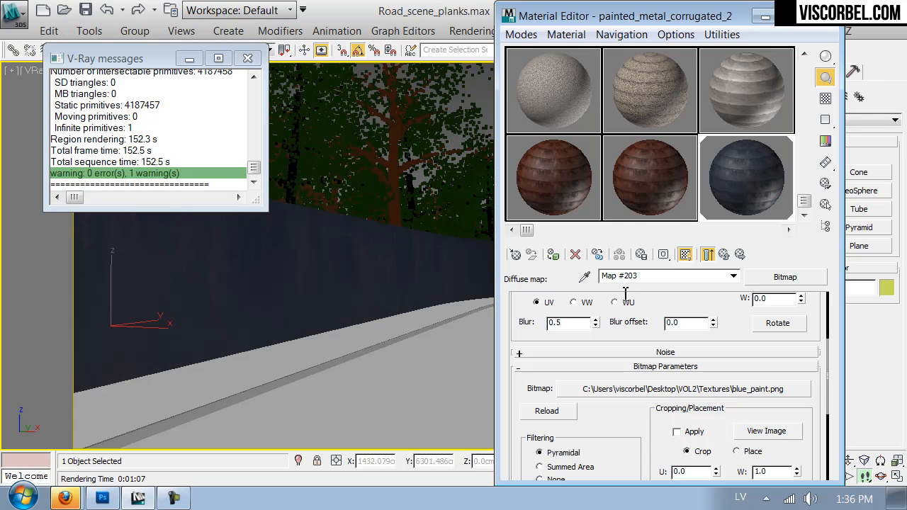
Set the reflection glossiness of painted_metal_corrugated_2 to 0.89 and inspect its enlarged sample sphere.
{"action": "left_click", "coordinate": [723, 254]}
{"action": "left_click_drag", "start_coordinate": [542, 304], "coordinate": [582, 482]}
{"action": "scroll", "coordinate": [616, 439], "scroll_direction": "up", "scroll_amount": 10}
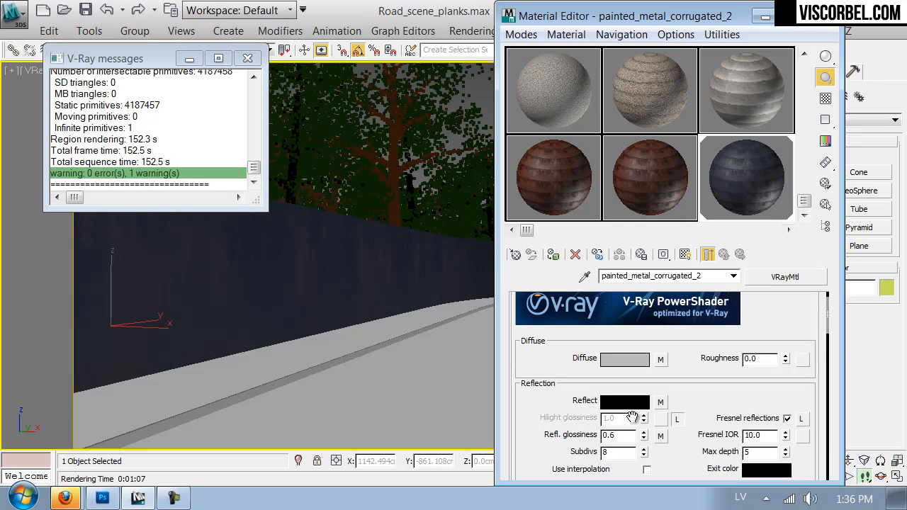
{"action": "left_click_drag", "start_coordinate": [641, 434], "coordinate": [643, 418]}
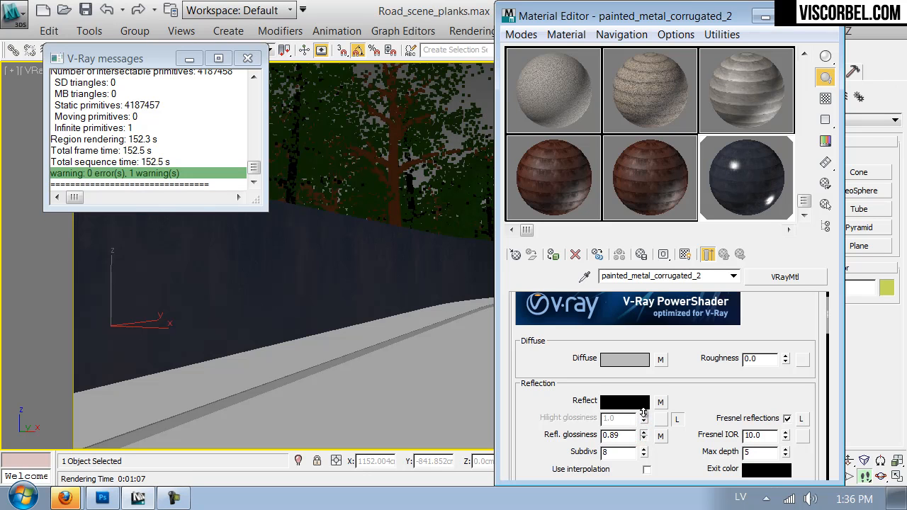
{"action": "double_click", "coordinate": [732, 195]}
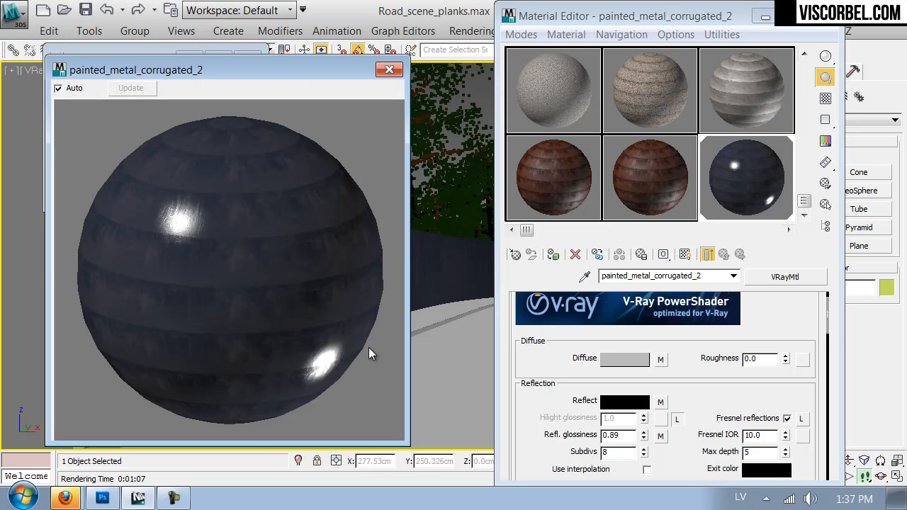
{"action": "left_click", "coordinate": [396, 71]}
{"action": "left_click_drag", "start_coordinate": [625, 441], "coordinate": [620, 439]}
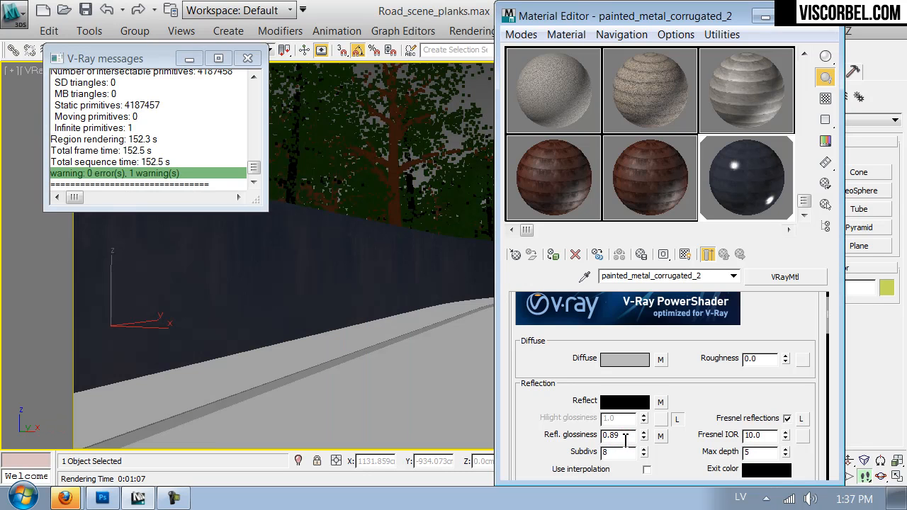
Start a V-Ray test render of the road scene with the blue painted-metal wall.
{"action": "left_click_drag", "start_coordinate": [686, 468], "coordinate": [680, 191]}
{"action": "left_click", "coordinate": [680, 51]}
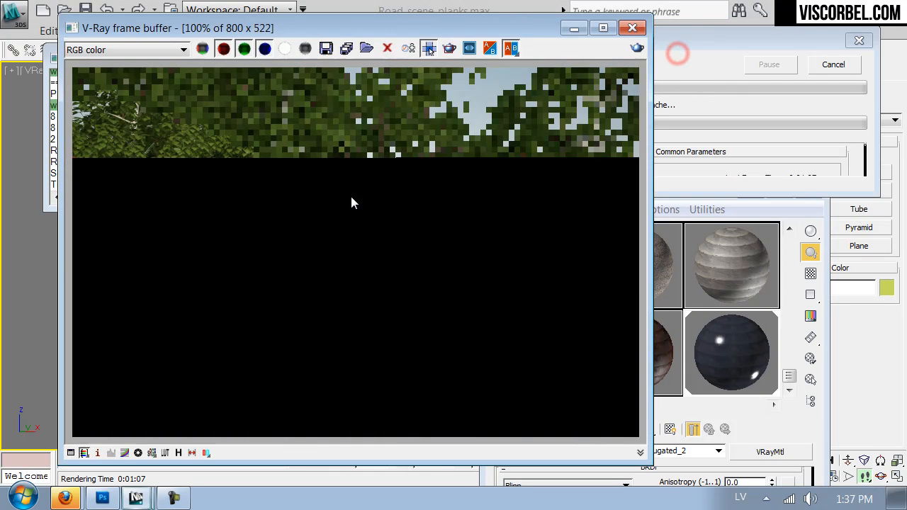
{"action": "left_click", "coordinate": [328, 246]}
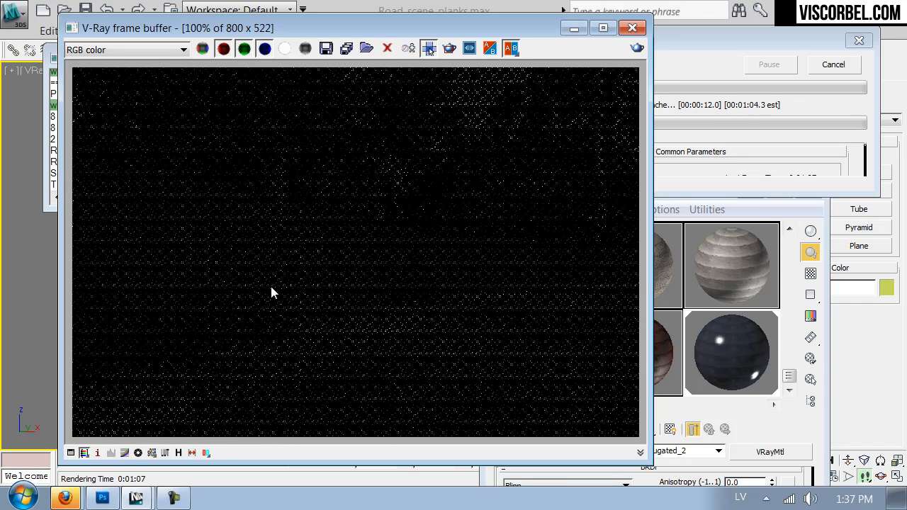
{"action": "scroll", "coordinate": [271, 288], "scroll_direction": "down", "scroll_amount": 1}
{"action": "scroll", "coordinate": [271, 287], "scroll_direction": "up", "scroll_amount": 1}
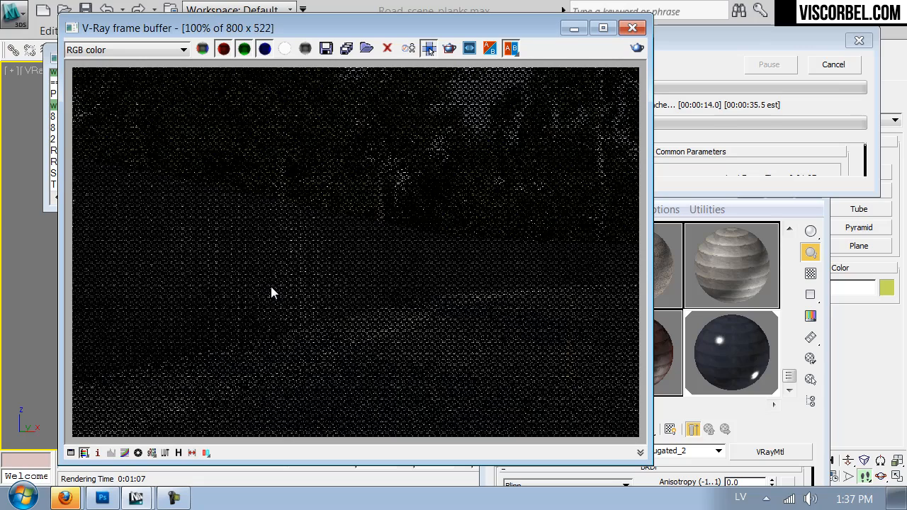